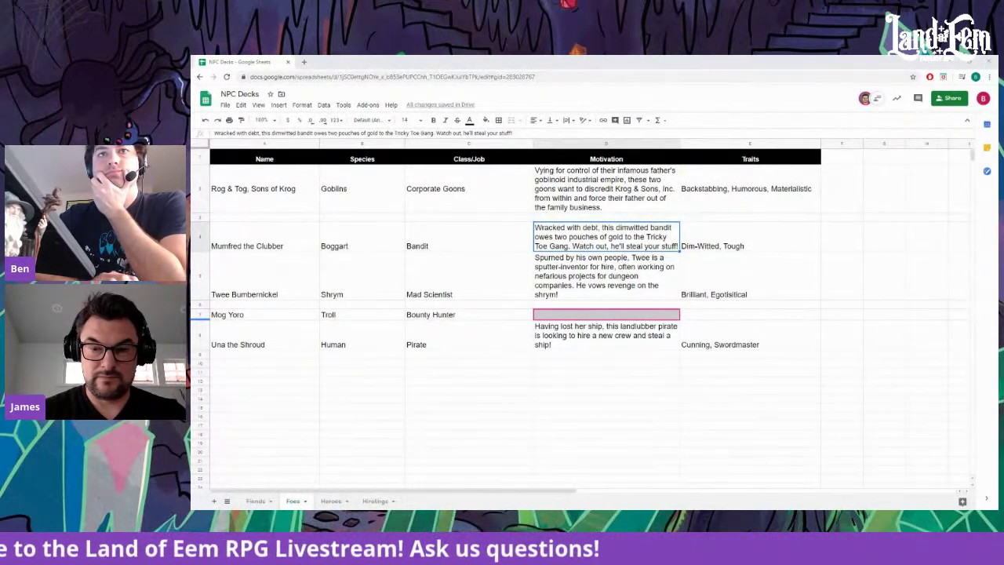
# Switch to Manga Studio EX and create a new blank 6.50 x 9.25 in canvas at 600 dpi
pyautogui.hotkey('alt', 'Tab')
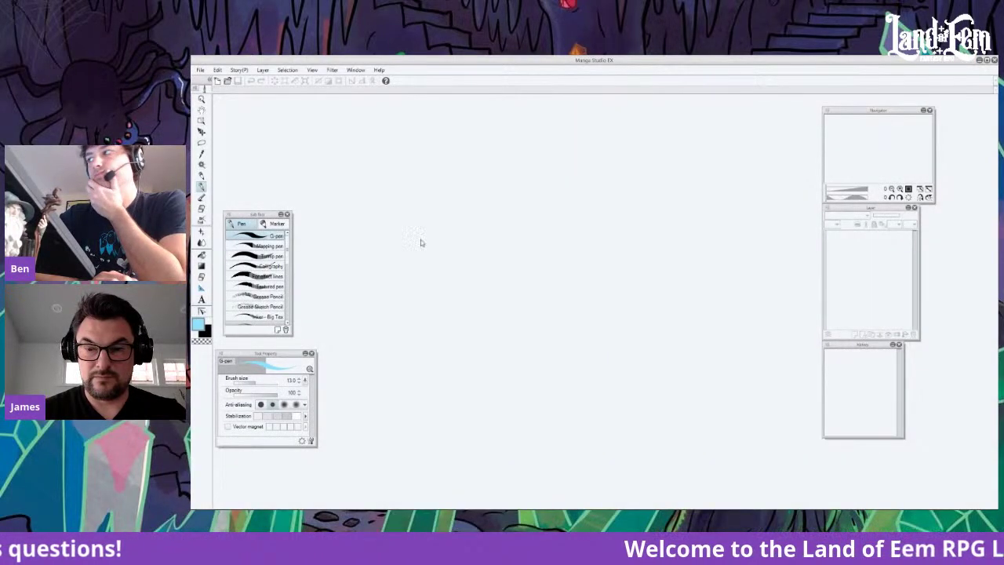
pyautogui.click(980, 61)
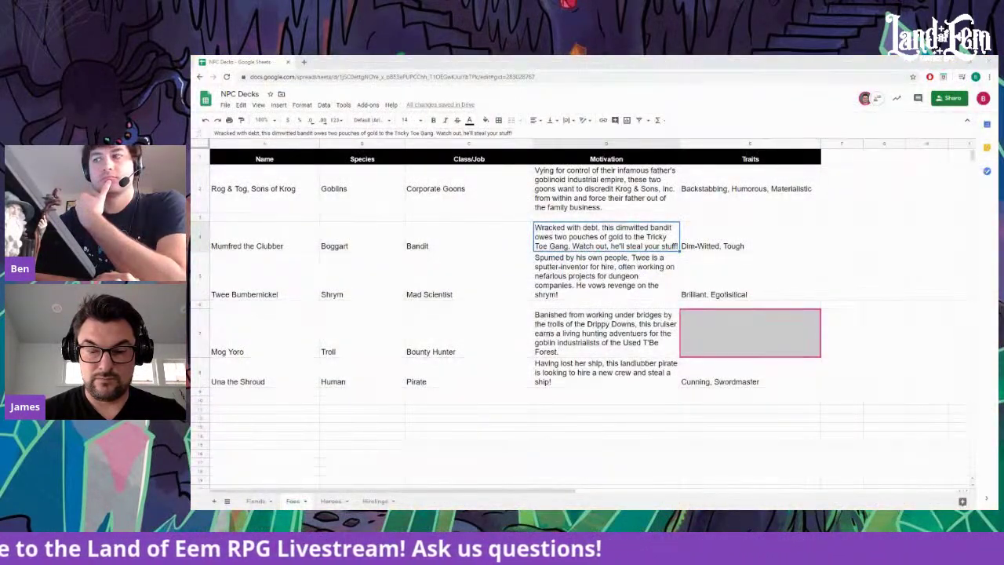
pyautogui.hotkey('alt', 'Tab')
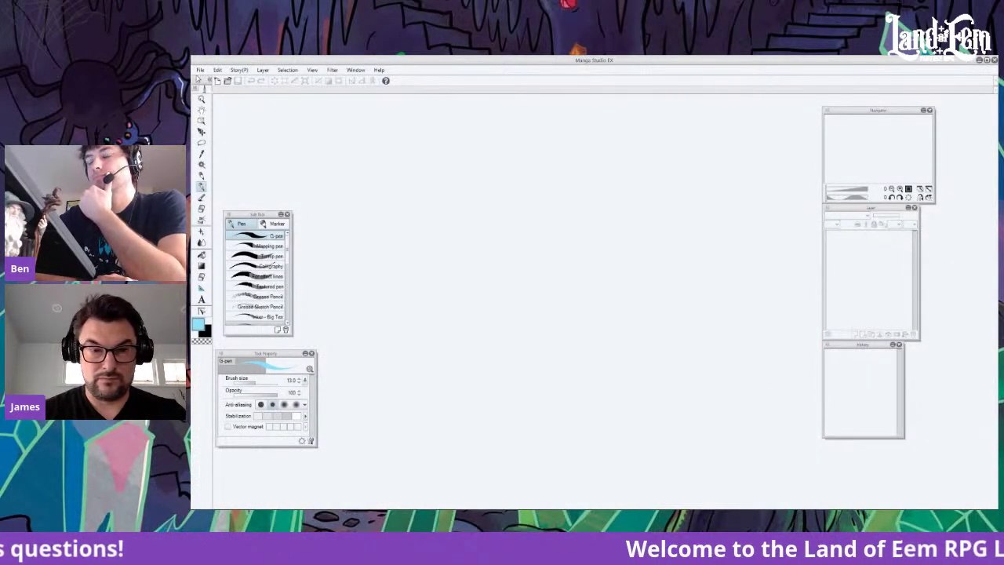
pyautogui.click(201, 70)
pyautogui.press('Escape')
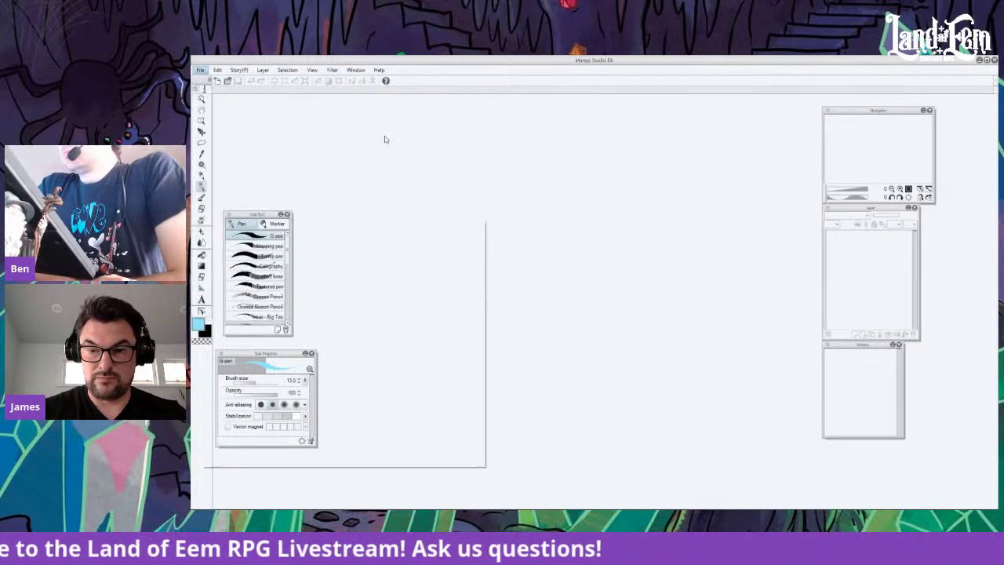
pyautogui.hotkey('ctrl', 'n')
pyautogui.click(463, 233)
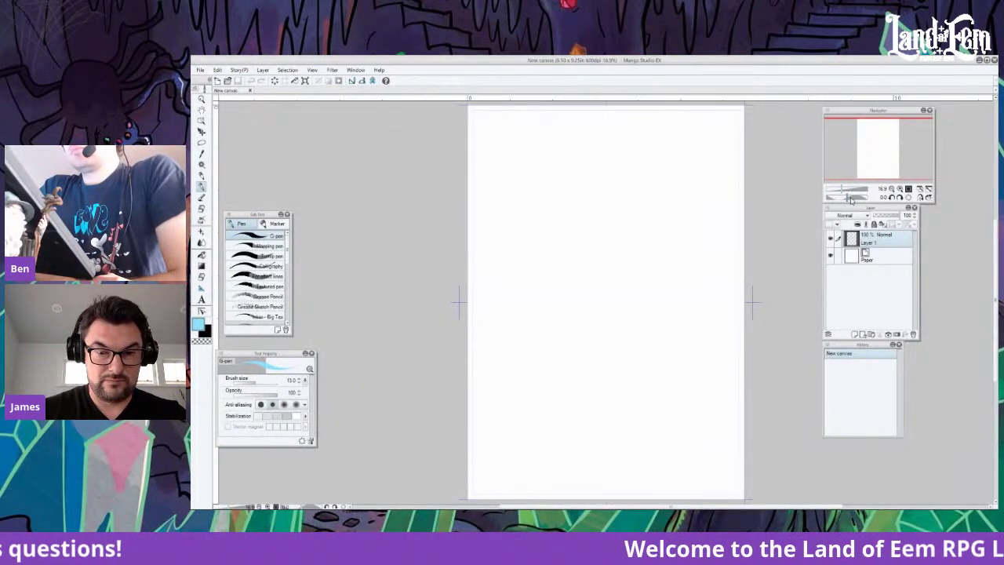
pyautogui.click(900, 189)
pyautogui.moveTo(884, 161); pyautogui.dragTo(892, 143)
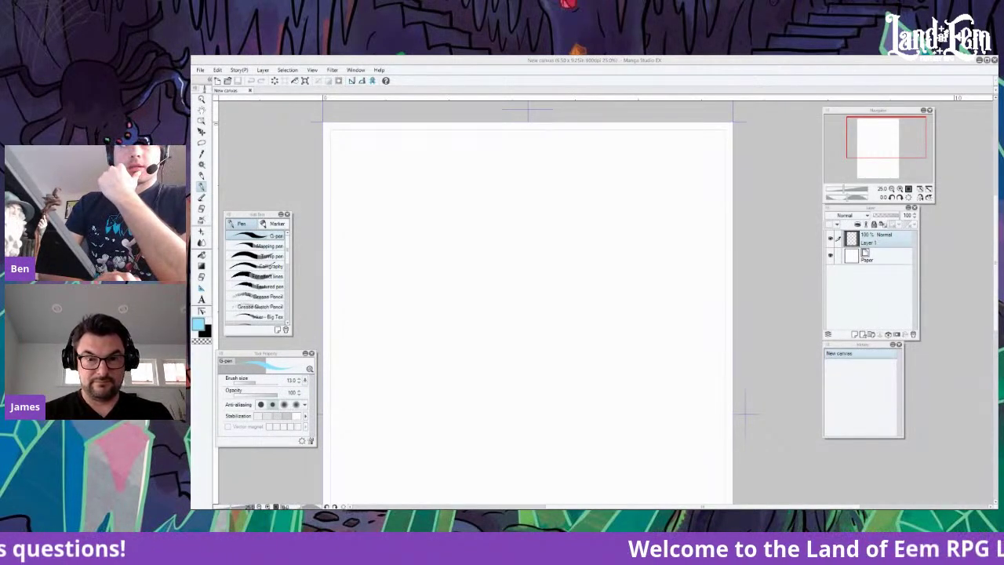
# Switch to the NPC Decks spreadsheet in Google Sheets and set its zoom to 200%
pyautogui.hotkey('alt', 'Tab')
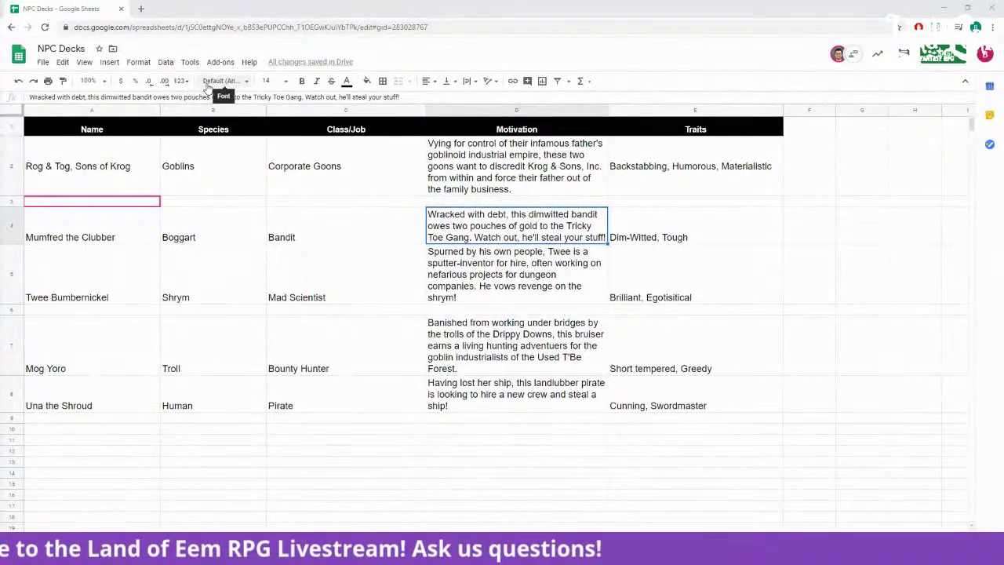
pyautogui.click(90, 81)
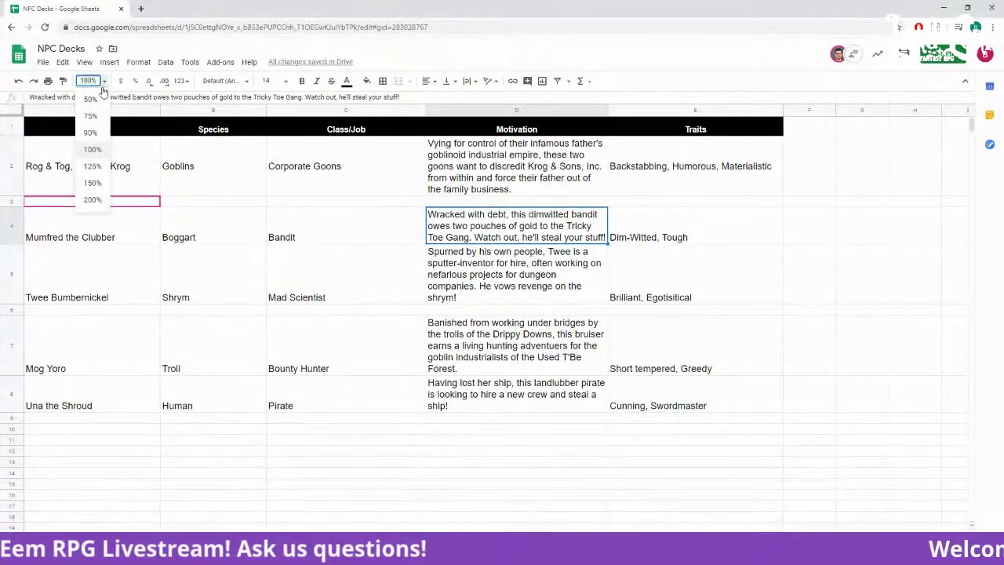
pyautogui.click(92, 200)
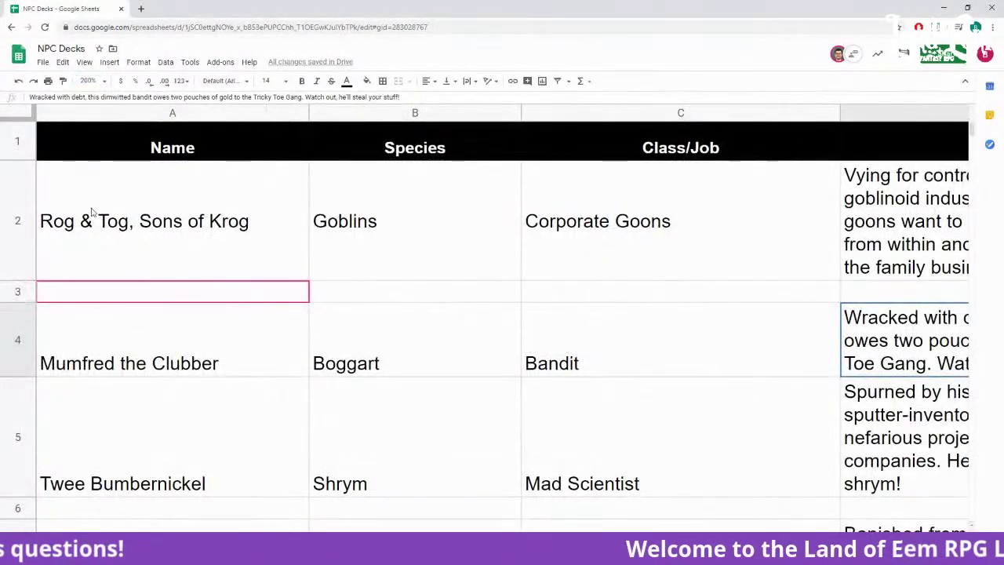
# Review the names, species and jobs of the foes in the NPC list down to Una the Shroud
pyautogui.scroll(-1, 144, 337)
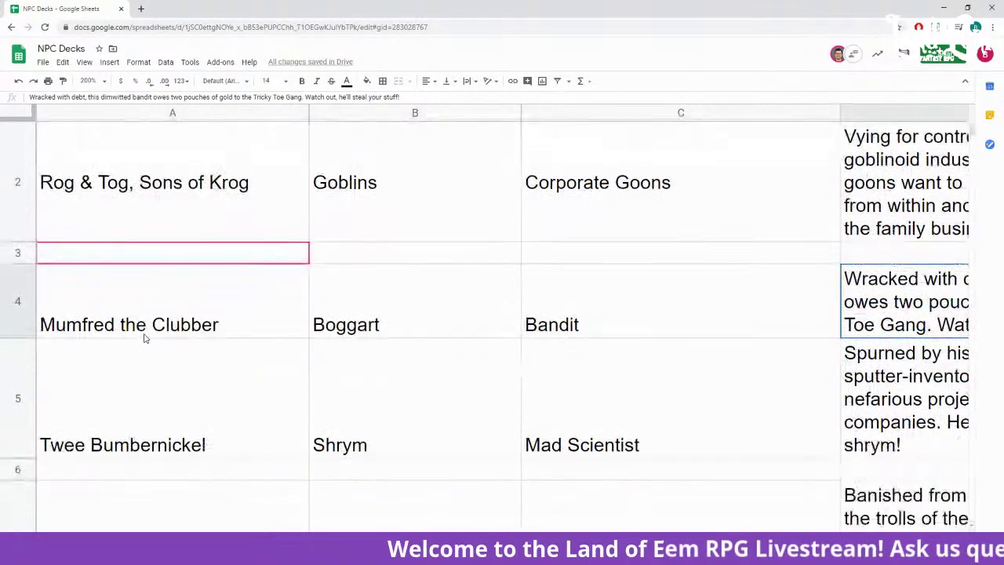
pyautogui.scroll(-3, 143, 337)
pyautogui.scroll(1, 144, 338)
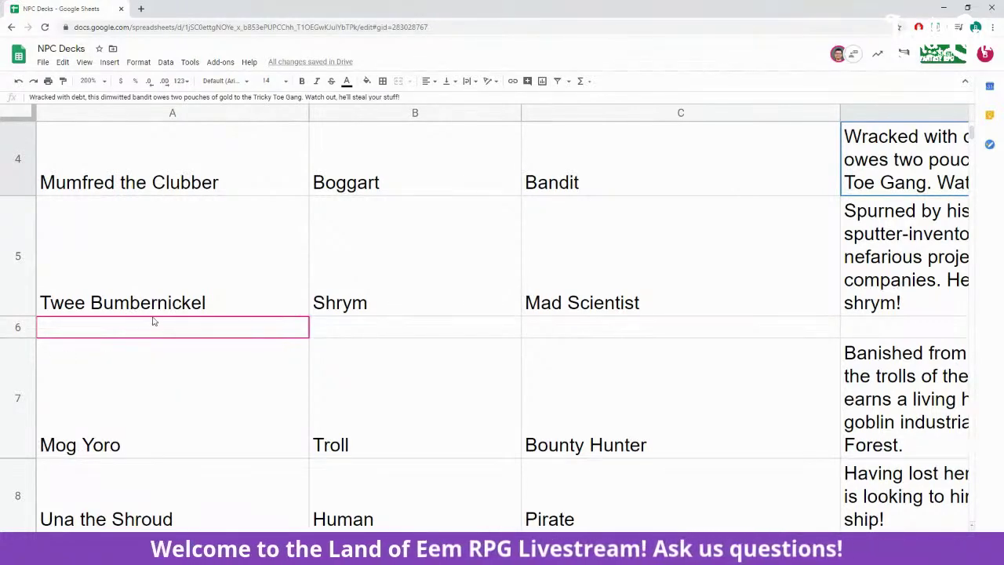
pyautogui.scroll(-1, 79, 369)
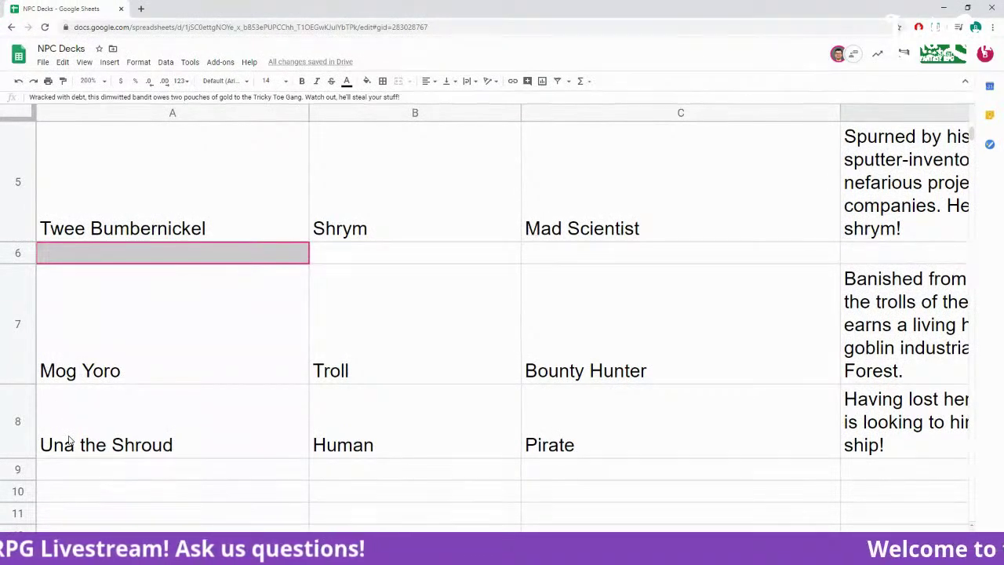
pyautogui.scroll(1, 82, 439)
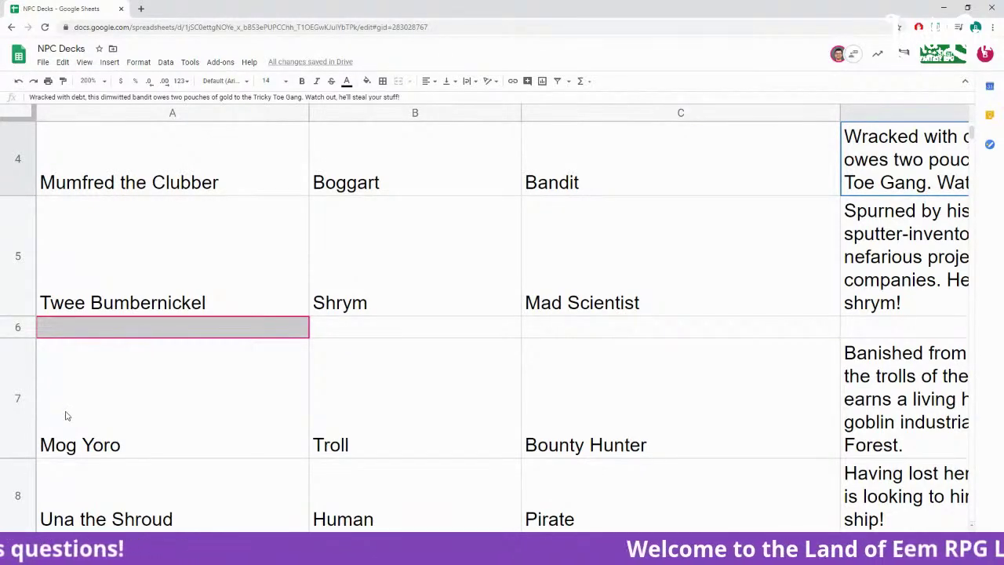
pyautogui.scroll(-1, 67, 415)
pyautogui.scroll(1, 66, 415)
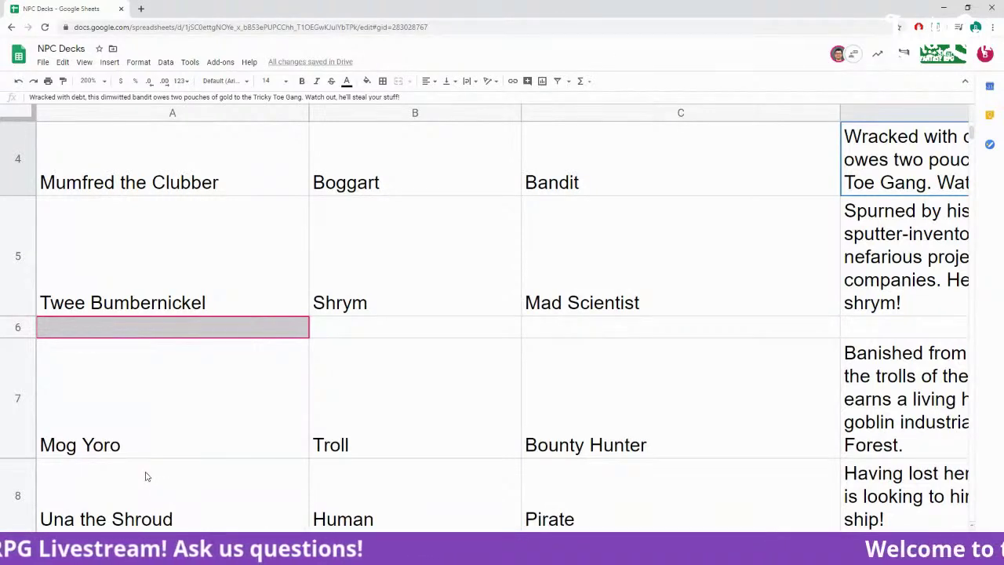
pyautogui.press('Down')
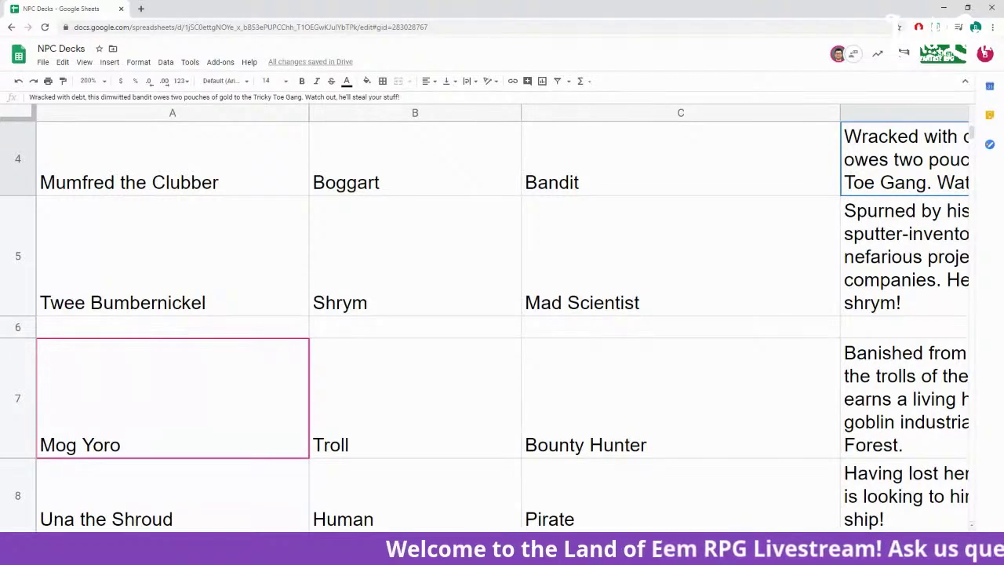
# Switch to Manga Studio EX and sketch a round head with a bulbous nose using the light blue G-pen
pyautogui.hotkey('alt', 'Tab')
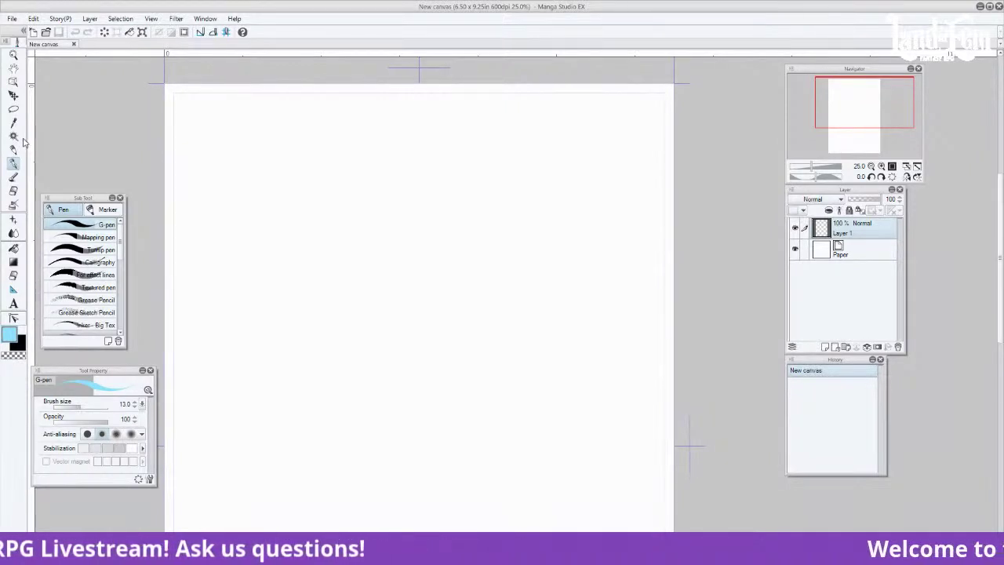
pyautogui.moveTo(853, 105); pyautogui.dragTo(855, 96)
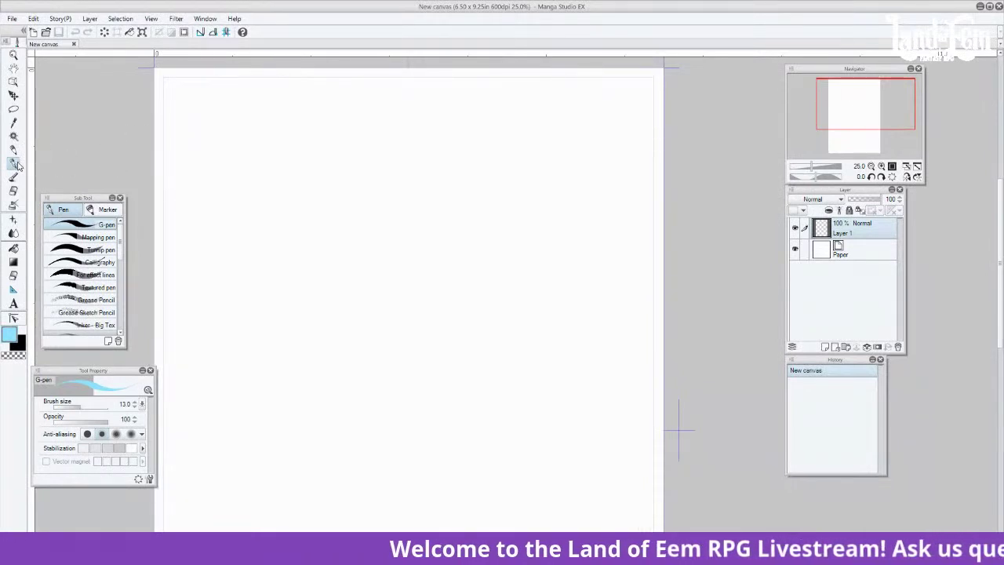
pyautogui.moveTo(435, 205)
pyautogui.mouseDown()
pyautogui.moveTo(397, 212)
pyautogui.moveTo(381, 243)
pyautogui.mouseUp()
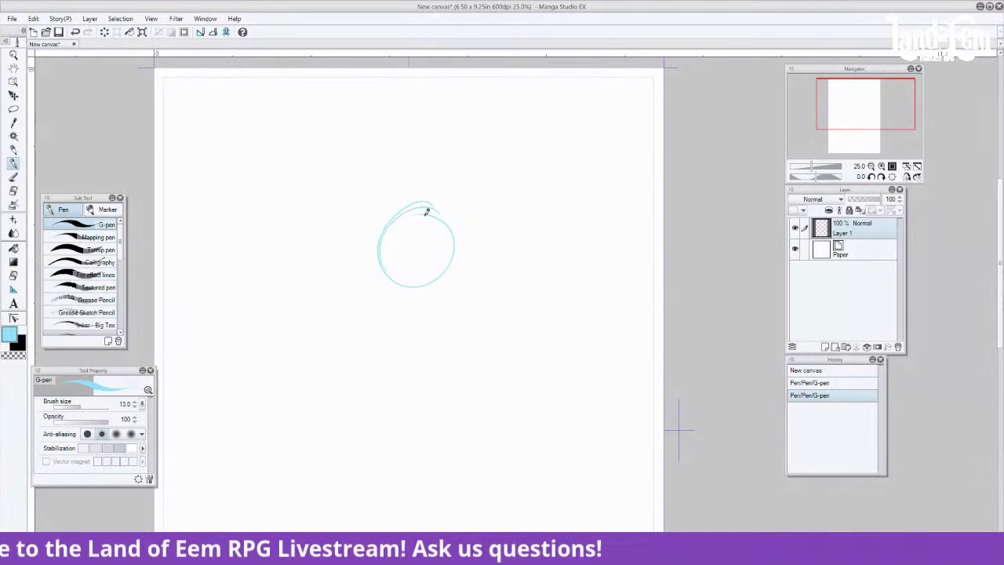
pyautogui.moveTo(428, 204); pyautogui.dragTo(379, 240)
pyautogui.moveTo(414, 279)
pyautogui.mouseDown()
pyautogui.moveTo(446, 210)
pyautogui.moveTo(453, 228)
pyautogui.moveTo(406, 210)
pyautogui.moveTo(421, 222)
pyautogui.moveTo(415, 213)
pyautogui.moveTo(413, 266)
pyautogui.moveTo(416, 247)
pyautogui.moveTo(415, 274)
pyautogui.mouseUp()
pyautogui.moveTo(411, 238)
pyautogui.mouseDown()
pyautogui.moveTo(412, 278)
pyautogui.moveTo(416, 242)
pyautogui.moveTo(397, 277)
pyautogui.mouseUp()
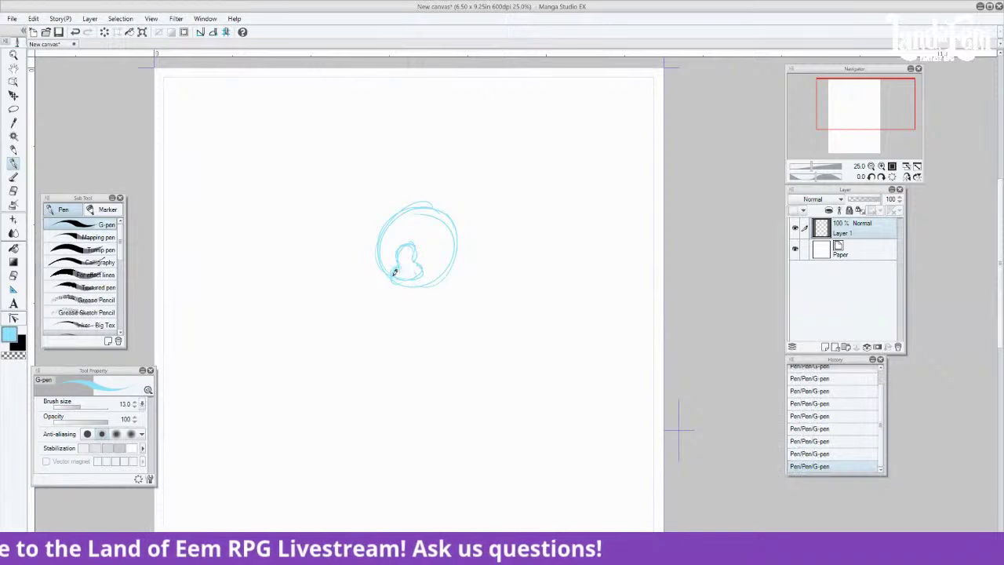
# Sketch narrowed eyes and angry slanted brows on the head and refine the nose
pyautogui.moveTo(416, 239)
pyautogui.mouseDown()
pyautogui.moveTo(447, 229)
pyautogui.moveTo(420, 236)
pyautogui.moveTo(440, 240)
pyautogui.moveTo(431, 239)
pyautogui.moveTo(447, 239)
pyautogui.moveTo(431, 238)
pyautogui.moveTo(439, 225)
pyautogui.moveTo(369, 239)
pyautogui.moveTo(393, 241)
pyautogui.mouseUp()
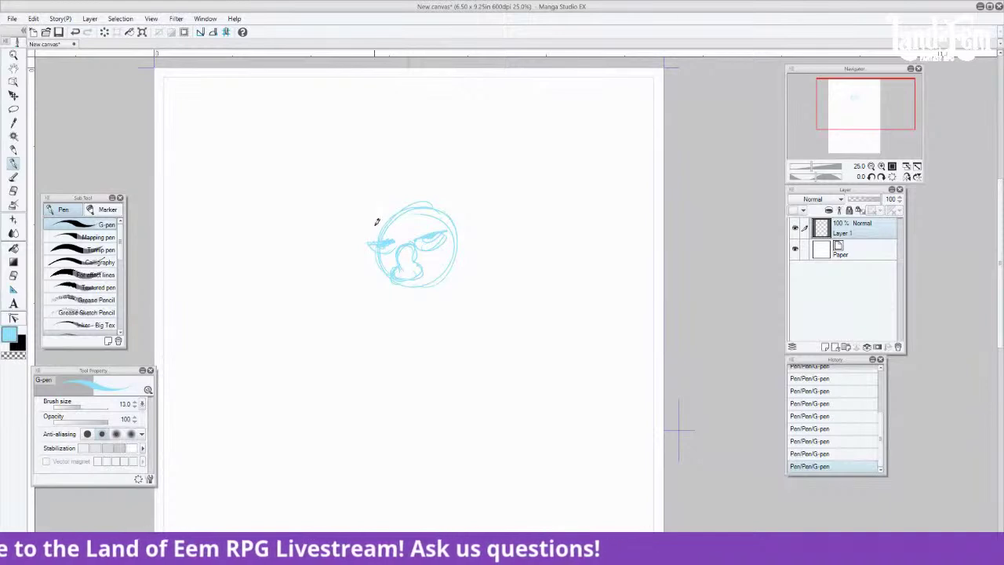
pyautogui.moveTo(367, 231)
pyautogui.mouseDown()
pyautogui.moveTo(391, 231)
pyautogui.moveTo(369, 229)
pyautogui.moveTo(381, 236)
pyautogui.moveTo(372, 240)
pyautogui.moveTo(392, 230)
pyautogui.moveTo(363, 227)
pyautogui.moveTo(415, 231)
pyautogui.moveTo(444, 219)
pyautogui.mouseUp()
pyautogui.moveTo(418, 269); pyautogui.dragTo(411, 272)
pyautogui.moveTo(390, 229); pyautogui.dragTo(438, 223)
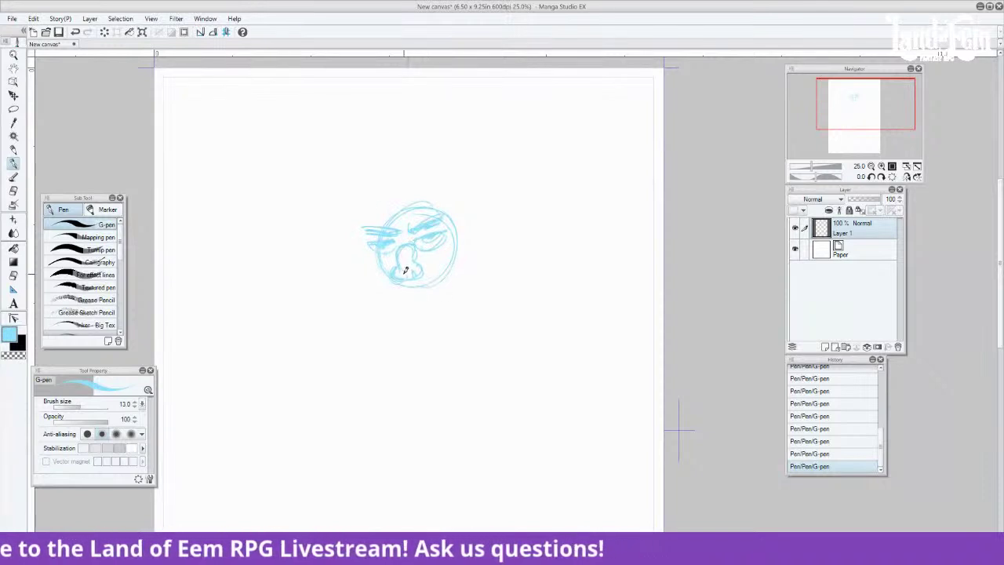
# Sketch a wide protruding jaw below the nose and spiky tufts of hair on top of the head
pyautogui.moveTo(373, 253)
pyautogui.mouseDown()
pyautogui.moveTo(396, 324)
pyautogui.moveTo(361, 313)
pyautogui.moveTo(419, 328)
pyautogui.moveTo(449, 306)
pyautogui.mouseUp()
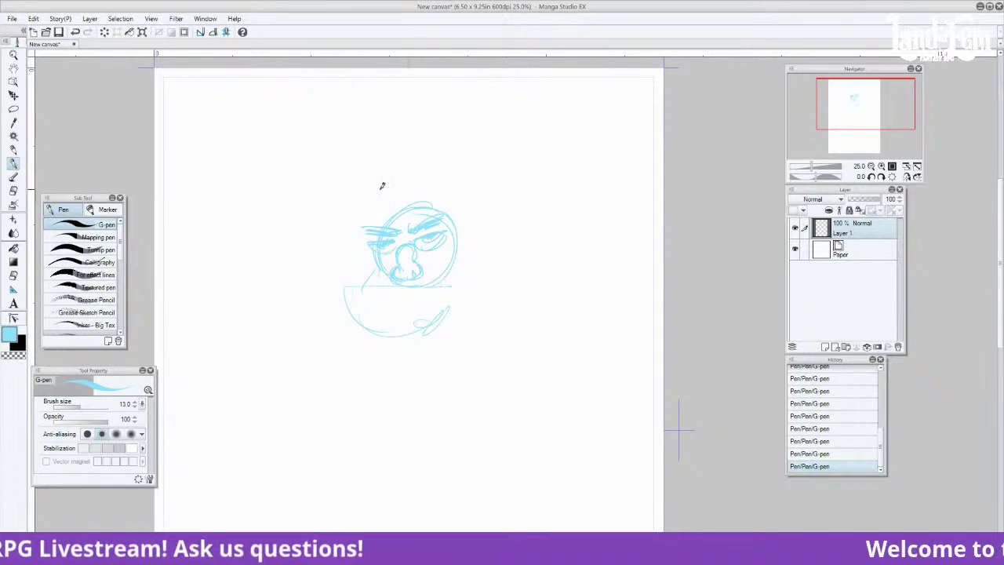
pyautogui.moveTo(394, 212)
pyautogui.mouseDown()
pyautogui.moveTo(451, 196)
pyautogui.moveTo(466, 210)
pyautogui.mouseUp()
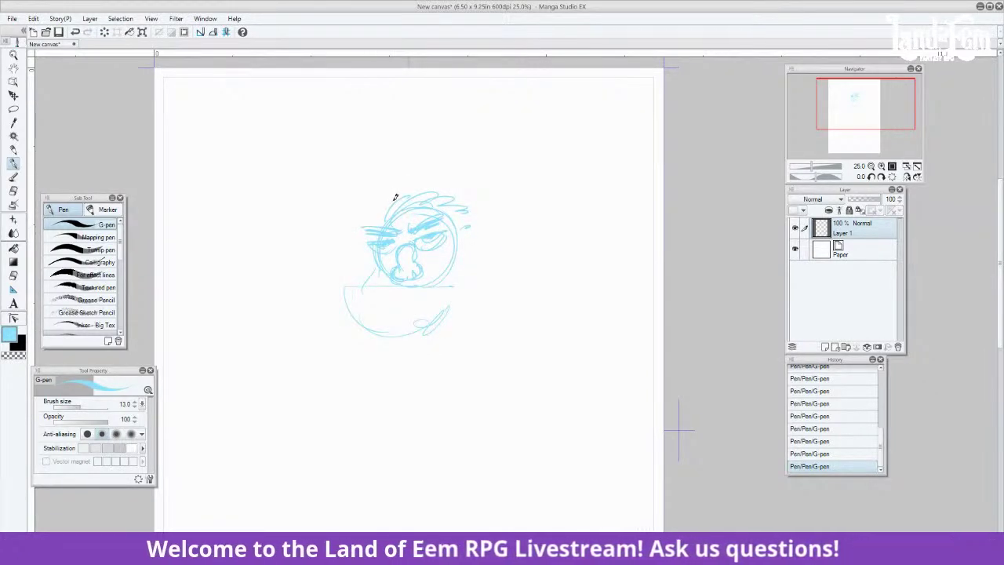
# Sketch a curled ram horn on the head's left side and the first rising lines of the right horn
pyautogui.moveTo(399, 169)
pyautogui.mouseDown()
pyautogui.moveTo(326, 156)
pyautogui.moveTo(336, 206)
pyautogui.mouseUp()
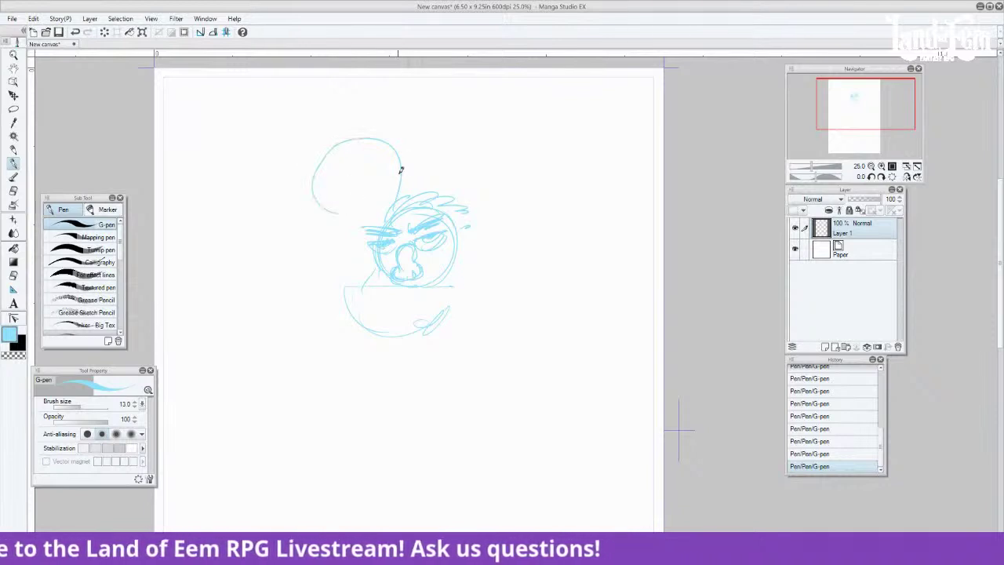
pyautogui.hotkey('ctrl', 'z')
pyautogui.moveTo(408, 187)
pyautogui.mouseDown()
pyautogui.moveTo(346, 210)
pyautogui.moveTo(338, 194)
pyautogui.moveTo(385, 220)
pyautogui.mouseUp()
pyautogui.moveTo(454, 199)
pyautogui.mouseDown()
pyautogui.moveTo(484, 170)
pyautogui.moveTo(478, 164)
pyautogui.moveTo(498, 160)
pyautogui.mouseUp()
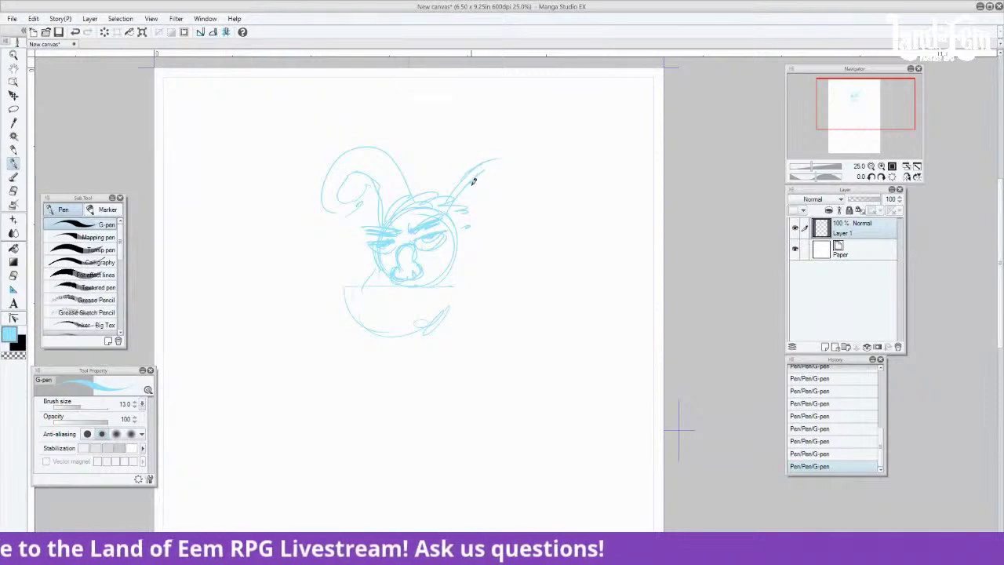
pyautogui.moveTo(474, 171)
pyautogui.mouseDown()
pyautogui.moveTo(509, 167)
pyautogui.moveTo(525, 180)
pyautogui.mouseUp()
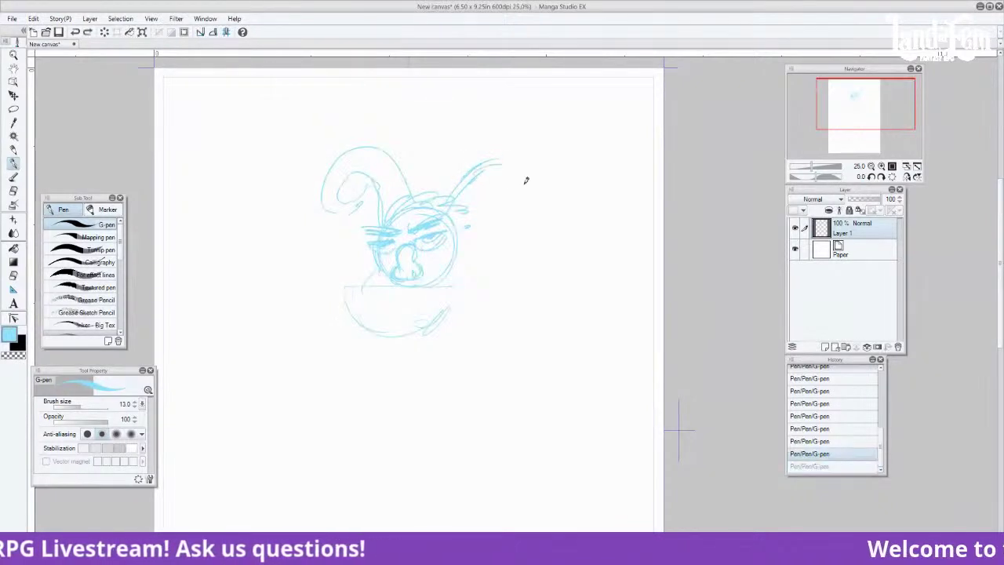
pyautogui.hotkey('ctrl', 'z')
# Add curved ridges across the left horn and complete the curled outline of the right horn
pyautogui.moveTo(404, 188); pyautogui.dragTo(380, 209)
pyautogui.moveTo(384, 159)
pyautogui.mouseDown()
pyautogui.moveTo(353, 147)
pyautogui.moveTo(350, 172)
pyautogui.mouseUp()
pyautogui.moveTo(336, 164)
pyautogui.mouseDown()
pyautogui.moveTo(345, 181)
pyautogui.moveTo(335, 197)
pyautogui.moveTo(346, 207)
pyautogui.mouseUp()
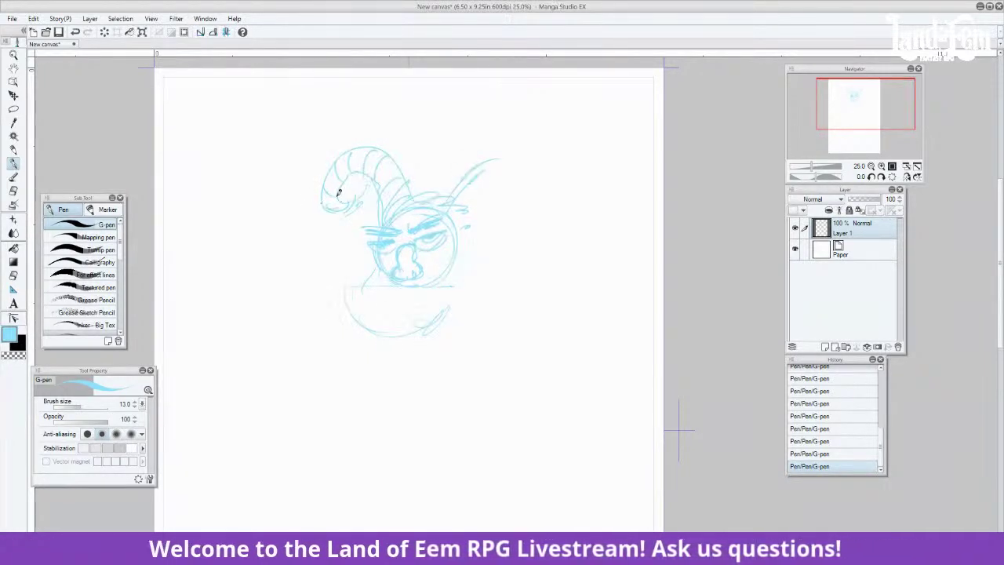
pyautogui.moveTo(455, 193)
pyautogui.mouseDown()
pyautogui.moveTo(533, 183)
pyautogui.moveTo(530, 204)
pyautogui.moveTo(512, 164)
pyautogui.moveTo(493, 162)
pyautogui.mouseUp()
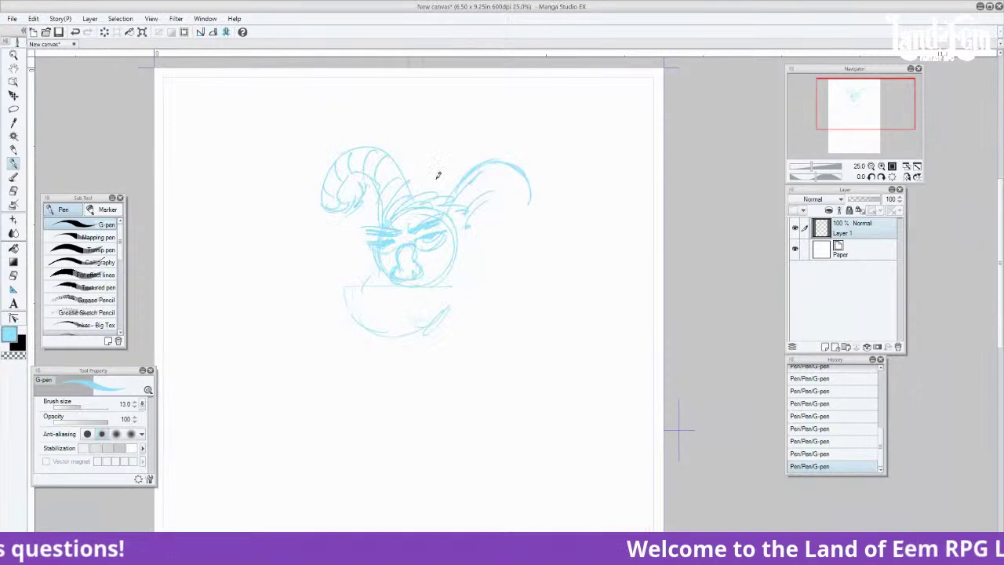
pyautogui.moveTo(486, 186)
pyautogui.mouseDown()
pyautogui.moveTo(519, 190)
pyautogui.moveTo(507, 188)
pyautogui.moveTo(514, 214)
pyautogui.moveTo(526, 205)
pyautogui.moveTo(495, 219)
pyautogui.moveTo(526, 201)
pyautogui.mouseUp()
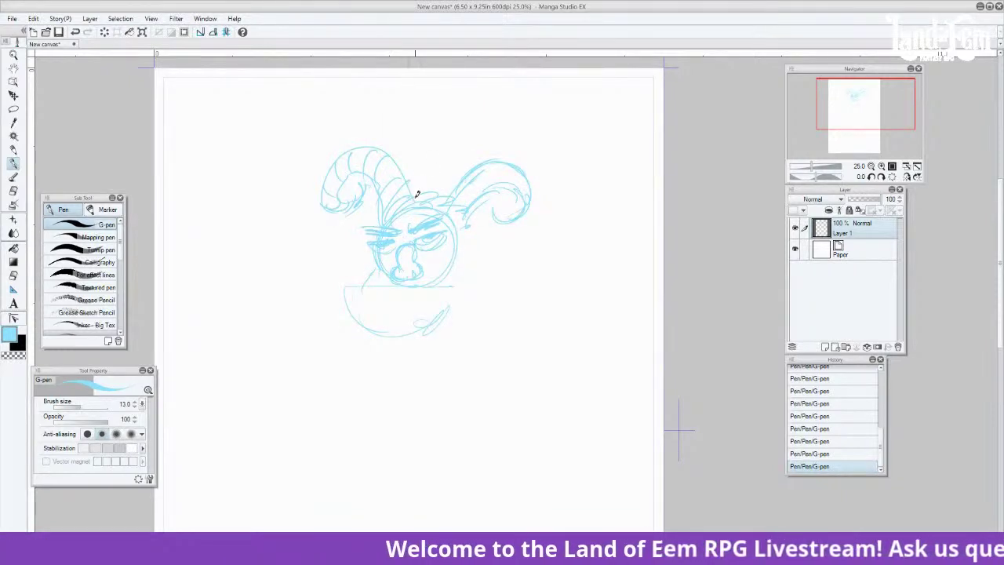
# Erase the character's left-hand eye with the Hard eraser and redraw the eyes with the G-pen
pyautogui.press('e')
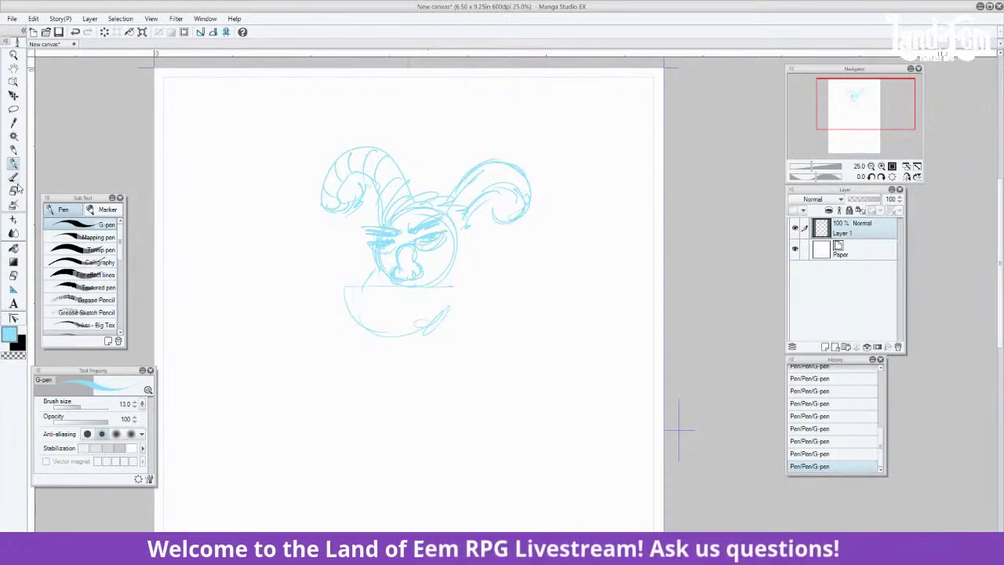
pyautogui.click(392, 242)
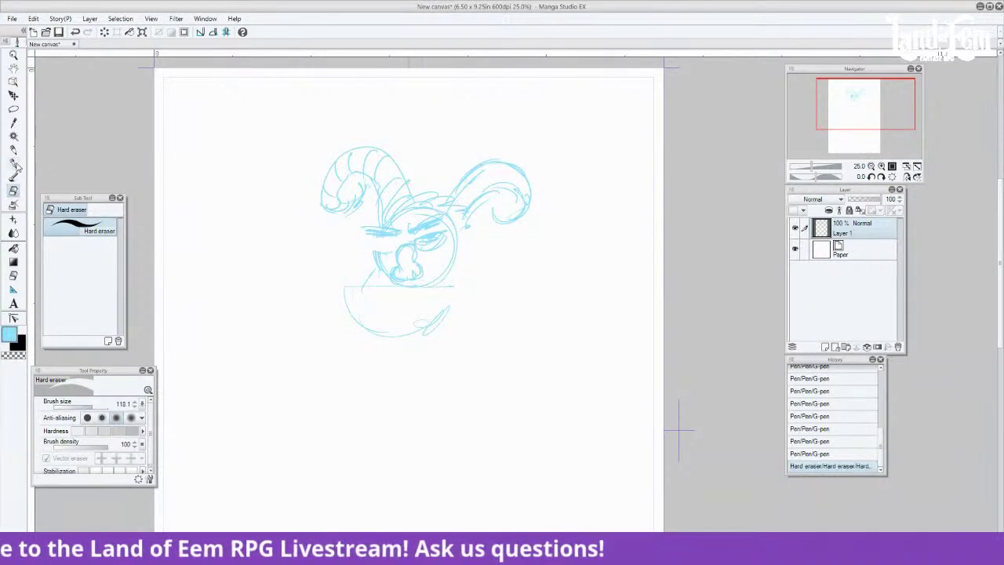
pyautogui.click(14, 162)
pyautogui.moveTo(376, 232)
pyautogui.mouseDown()
pyautogui.moveTo(403, 230)
pyautogui.moveTo(431, 238)
pyautogui.mouseUp()
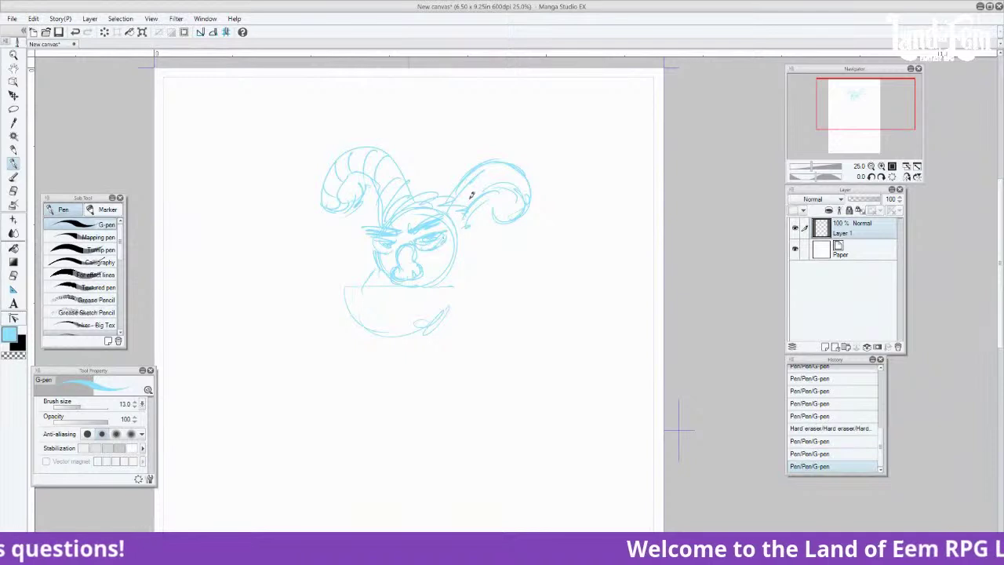
# Lasso both horns, use Free Transform to lower them and stretch the right side outward, apply it and deselect
pyautogui.press('m')
pyautogui.moveTo(314, 157)
pyautogui.mouseDown()
pyautogui.moveTo(385, 210)
pyautogui.moveTo(478, 239)
pyautogui.moveTo(518, 141)
pyautogui.moveTo(325, 135)
pyautogui.mouseUp()
pyautogui.hotkey('ctrl', 't')
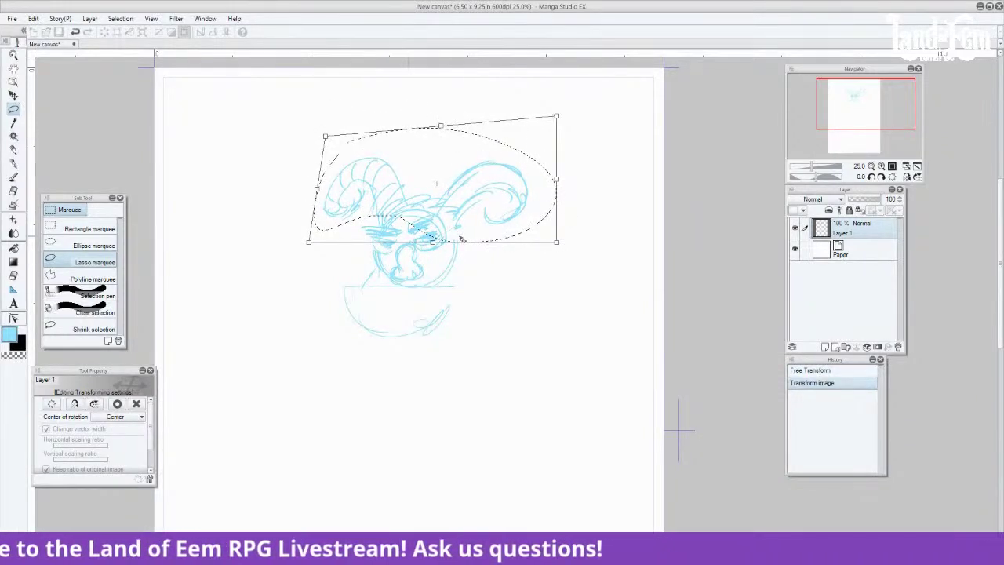
pyautogui.moveTo(557, 189); pyautogui.dragTo(570, 182)
pyautogui.click(16, 116)
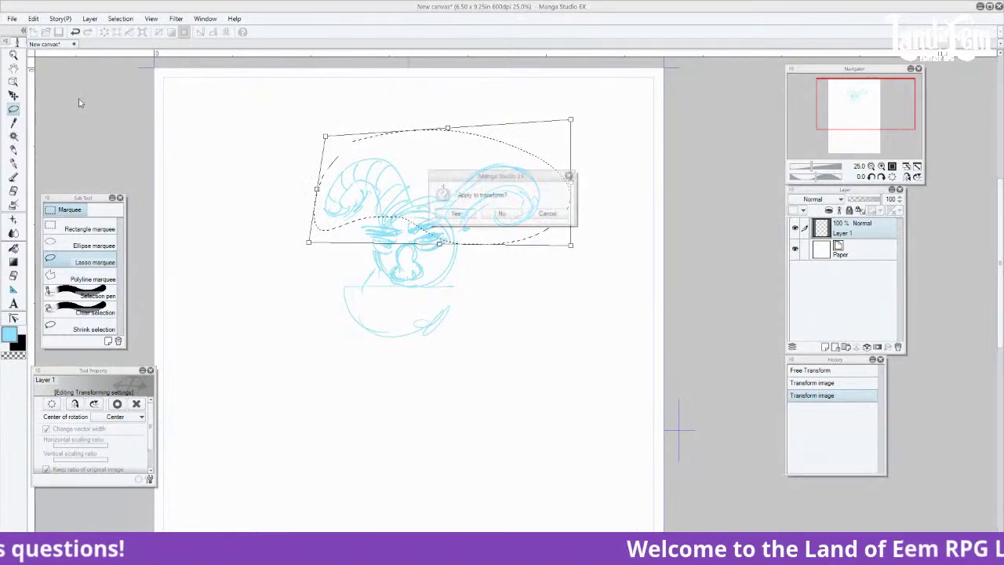
pyautogui.click(461, 220)
pyautogui.click(587, 175)
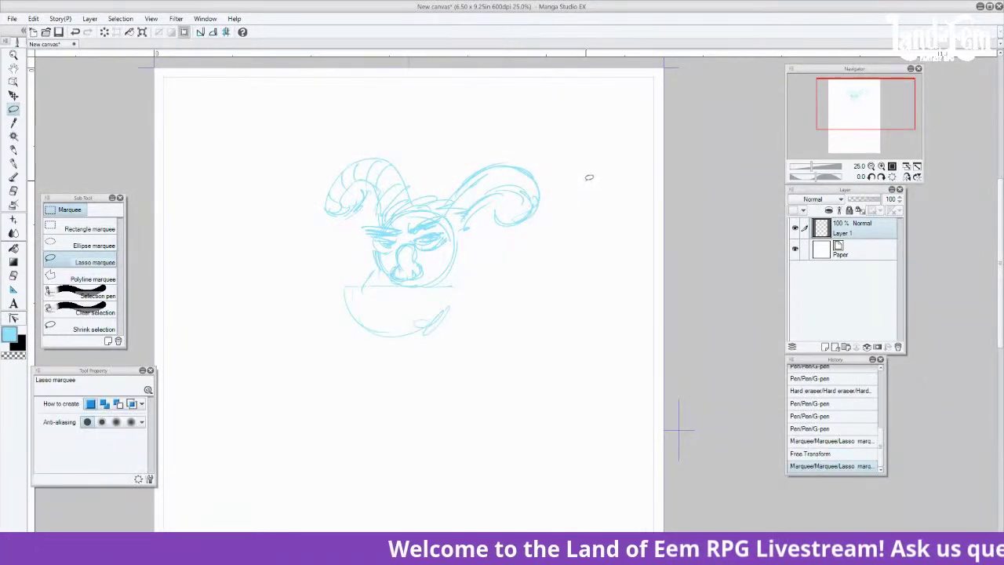
# Sketch a jagged furry beard around the jaw and fur running down the right side of the head with the G-pen
pyautogui.click(13, 164)
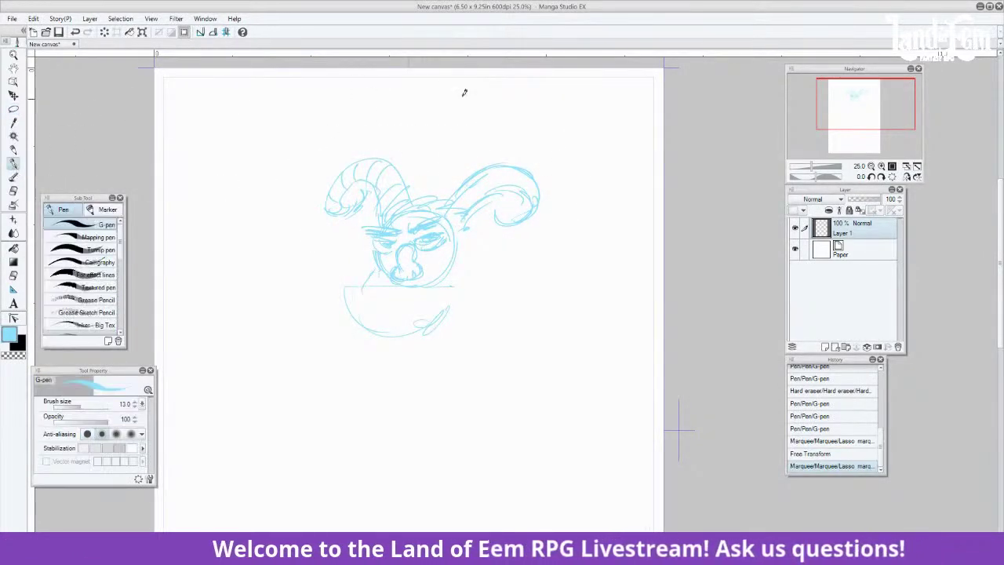
pyautogui.click(810, 168)
pyautogui.moveTo(837, 127); pyautogui.dragTo(845, 134)
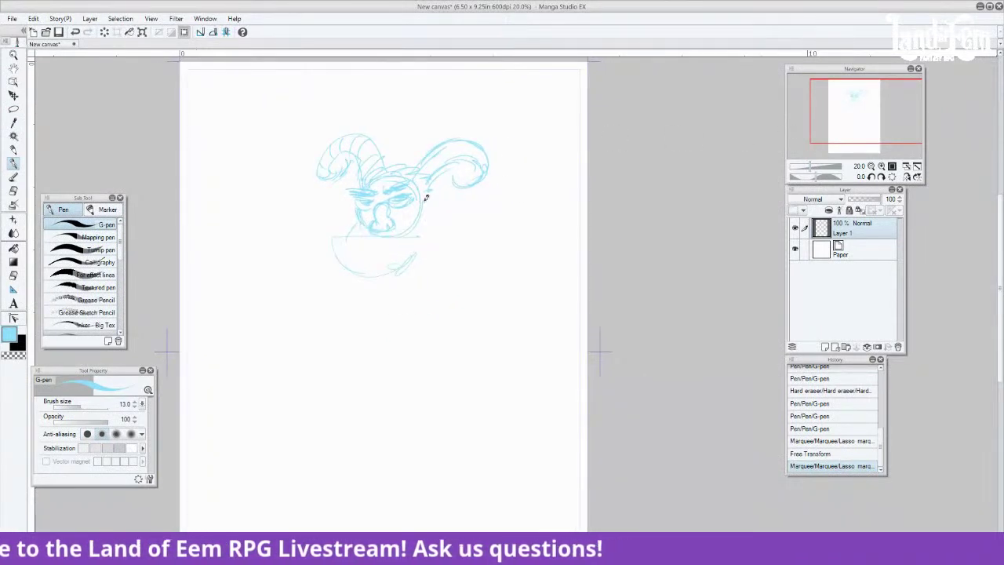
pyautogui.moveTo(430, 194); pyautogui.dragTo(422, 214)
pyautogui.moveTo(338, 237)
pyautogui.mouseDown()
pyautogui.moveTo(350, 262)
pyautogui.moveTo(343, 233)
pyautogui.mouseUp()
pyautogui.moveTo(425, 233)
pyautogui.mouseDown()
pyautogui.moveTo(419, 197)
pyautogui.moveTo(397, 206)
pyautogui.moveTo(407, 224)
pyautogui.moveTo(422, 181)
pyautogui.moveTo(399, 208)
pyautogui.moveTo(399, 217)
pyautogui.moveTo(412, 194)
pyautogui.moveTo(412, 249)
pyautogui.mouseUp()
pyautogui.moveTo(333, 246)
pyautogui.mouseDown()
pyautogui.moveTo(375, 292)
pyautogui.moveTo(417, 271)
pyautogui.moveTo(429, 243)
pyautogui.mouseUp()
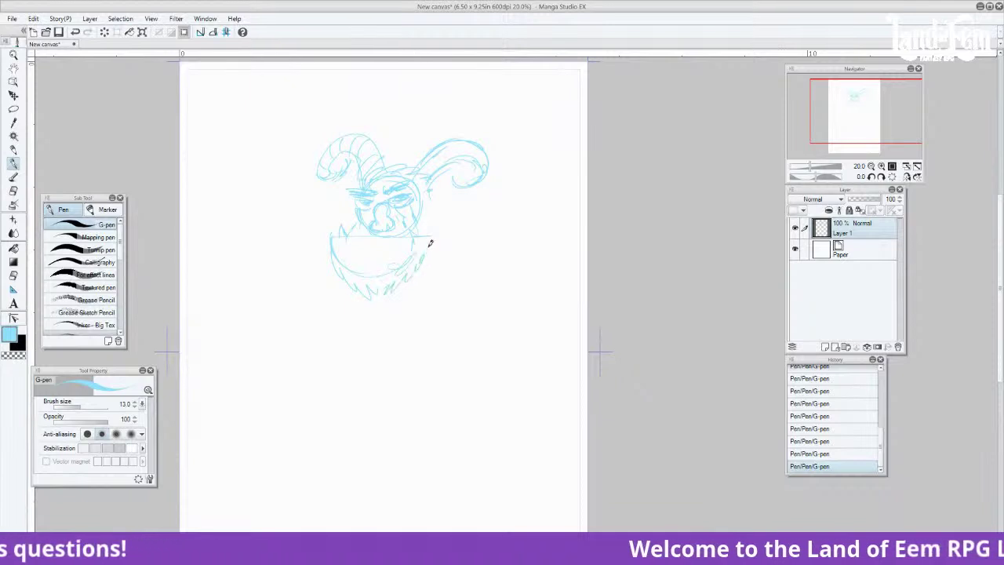
pyautogui.moveTo(435, 202); pyautogui.dragTo(442, 243)
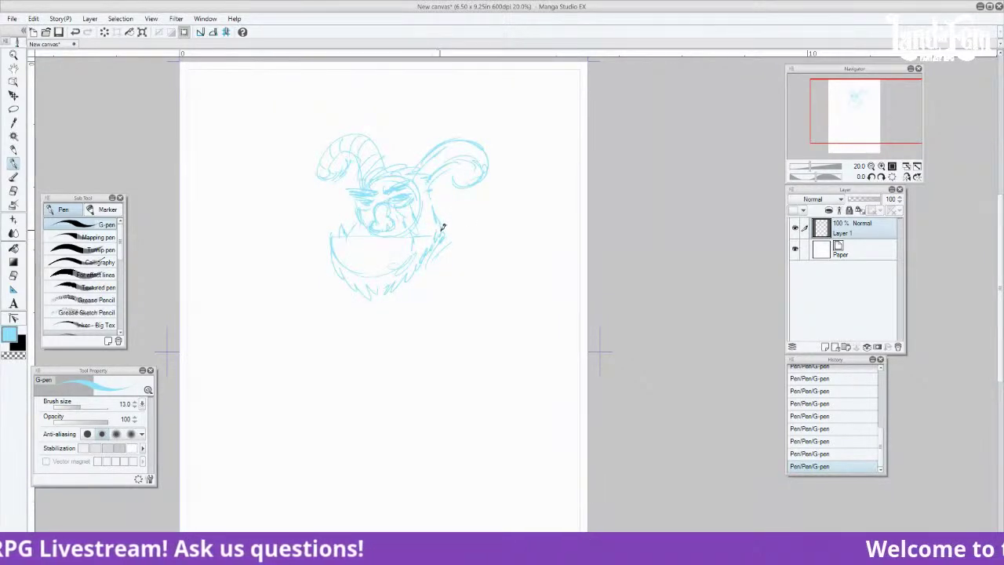
# Sketch a broad rounded shoulder pad on the right of the beard and a curved shoulder outline on its left
pyautogui.moveTo(431, 267)
pyautogui.mouseDown()
pyautogui.moveTo(454, 233)
pyautogui.moveTo(495, 235)
pyautogui.mouseUp()
pyautogui.moveTo(437, 251)
pyautogui.mouseDown()
pyautogui.moveTo(512, 235)
pyautogui.moveTo(425, 284)
pyautogui.moveTo(427, 294)
pyautogui.mouseUp()
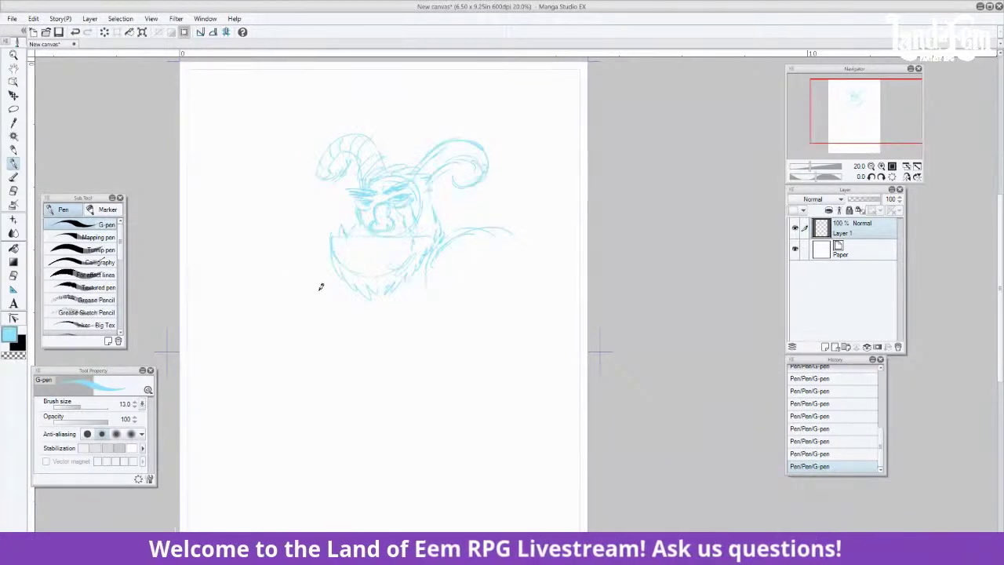
pyautogui.moveTo(295, 280); pyautogui.dragTo(267, 314)
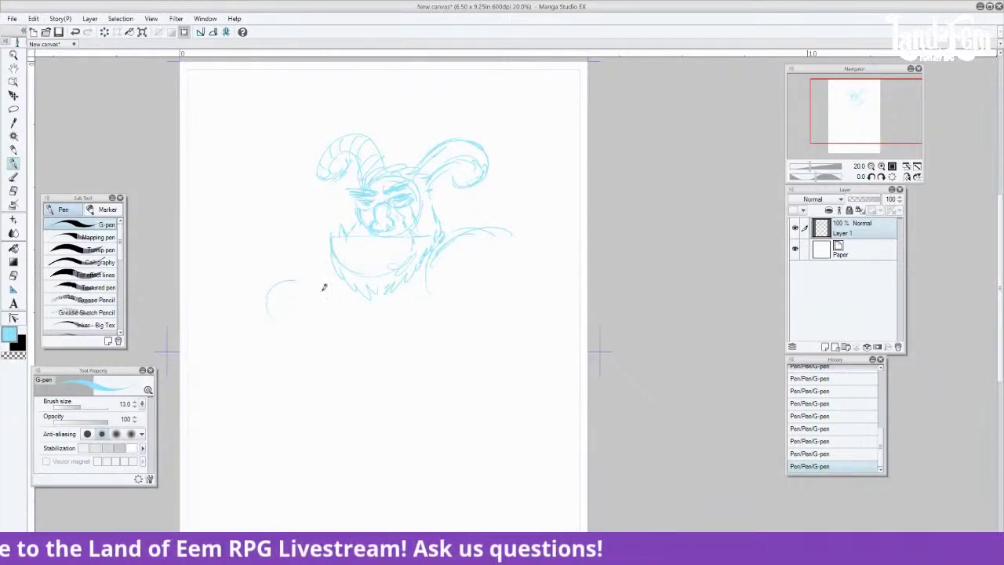
pyautogui.hotkey('ctrl', 'z')
pyautogui.moveTo(444, 280)
pyautogui.mouseDown()
pyautogui.moveTo(529, 272)
pyautogui.moveTo(513, 217)
pyautogui.moveTo(447, 240)
pyautogui.mouseUp()
pyautogui.moveTo(436, 284); pyautogui.dragTo(518, 287)
pyautogui.moveTo(343, 217)
pyautogui.mouseDown()
pyautogui.moveTo(306, 273)
pyautogui.moveTo(281, 274)
pyautogui.mouseUp()
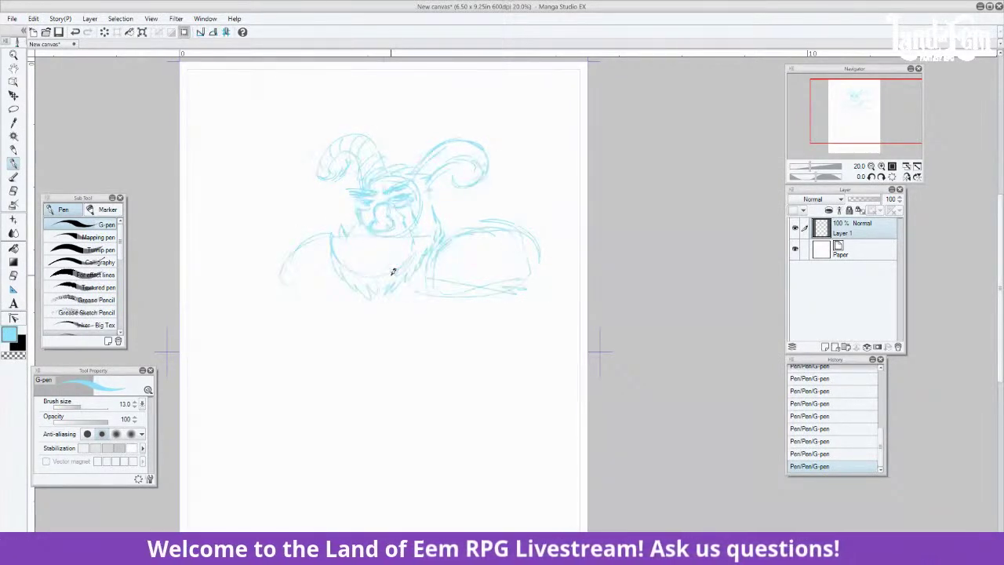
# Lasso the whole figure, scale it down to 87 percent, reposition it on the page, apply the transform and deselect
pyautogui.click(13, 108)
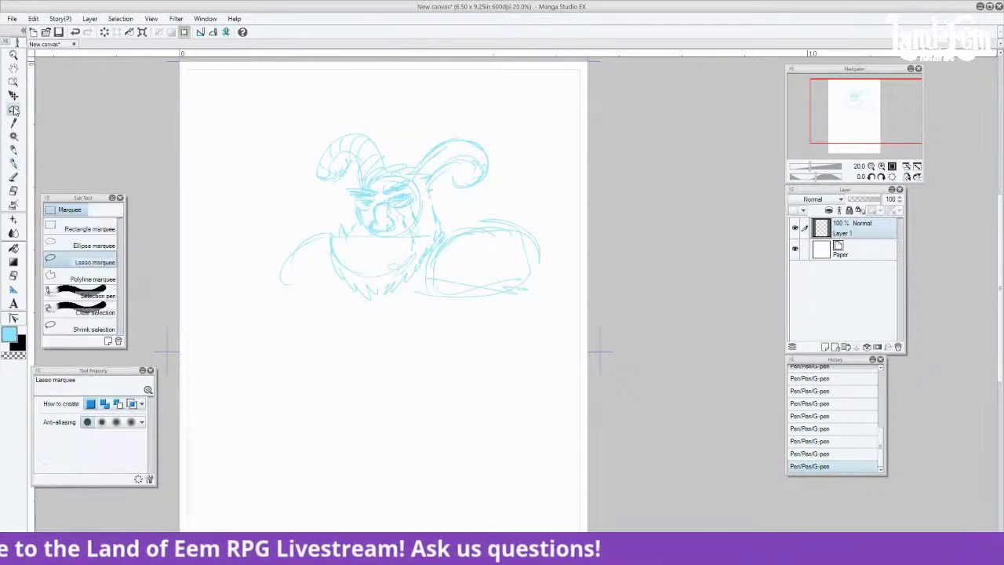
pyautogui.moveTo(261, 122)
pyautogui.mouseDown()
pyautogui.moveTo(563, 326)
pyautogui.moveTo(267, 121)
pyautogui.mouseUp()
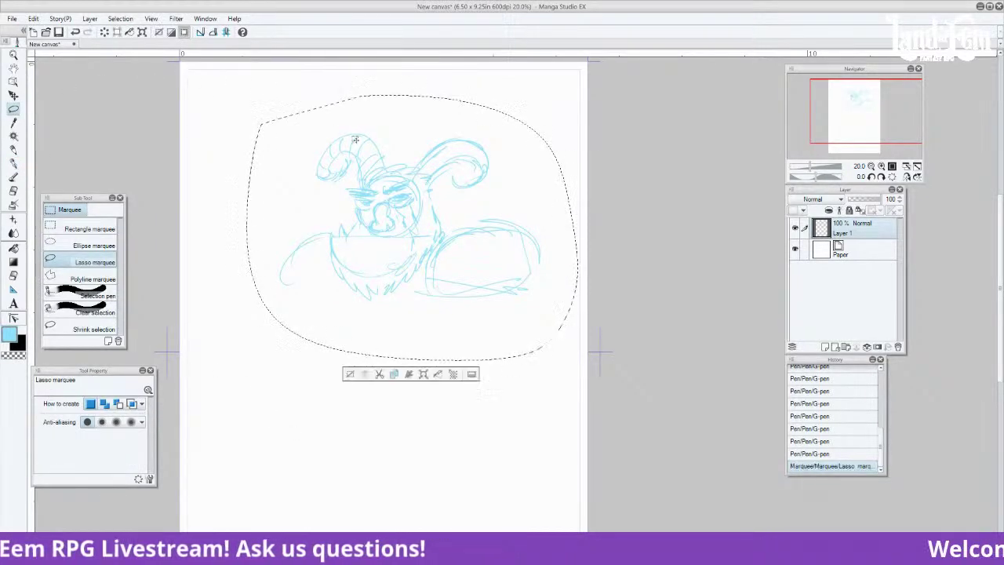
pyautogui.click(442, 369)
pyautogui.moveTo(577, 98); pyautogui.dragTo(539, 132)
pyautogui.moveTo(507, 195); pyautogui.dragTo(520, 193)
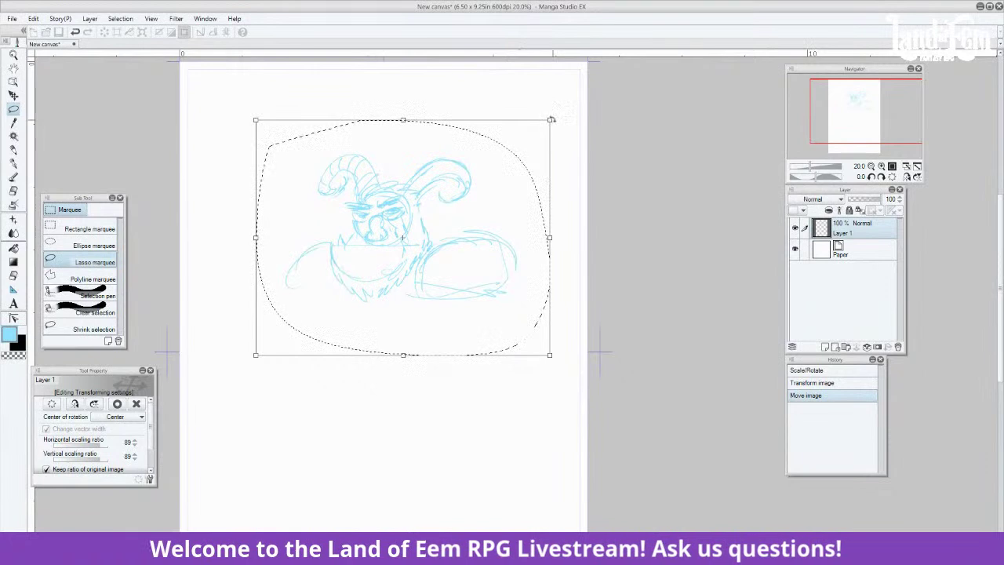
pyautogui.moveTo(550, 120); pyautogui.dragTo(545, 124)
pyautogui.moveTo(515, 180); pyautogui.dragTo(521, 167)
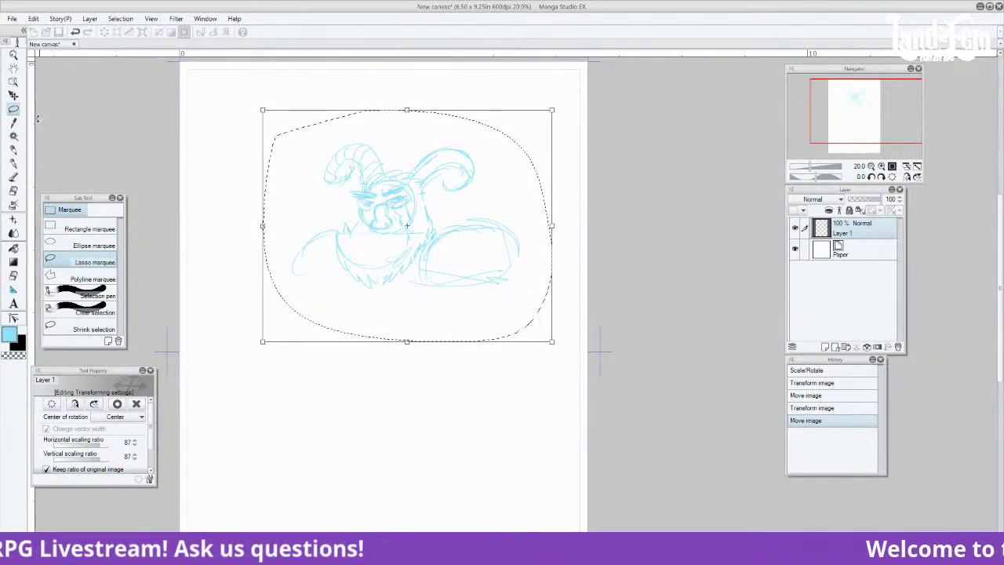
pyautogui.click(15, 110)
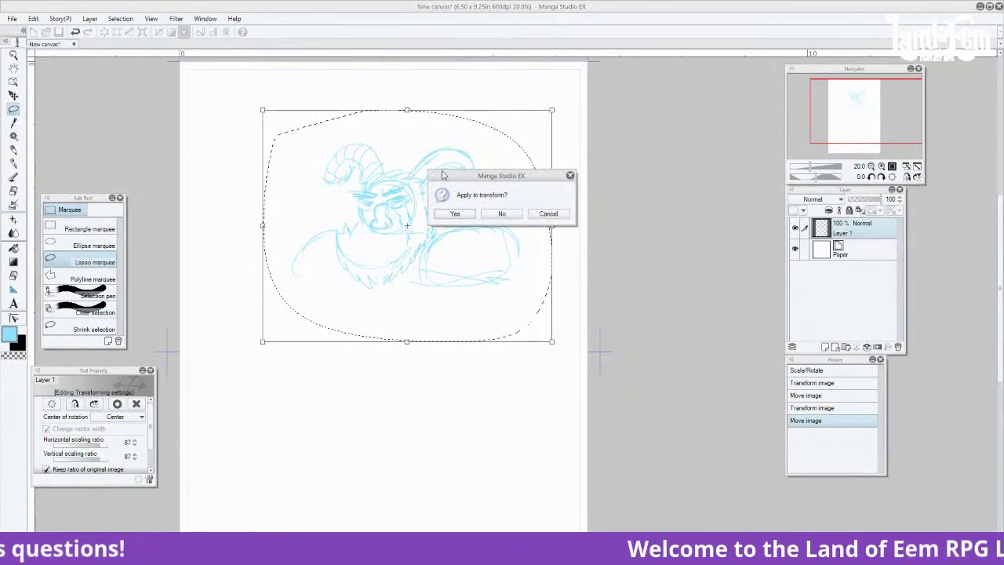
pyautogui.click(456, 214)
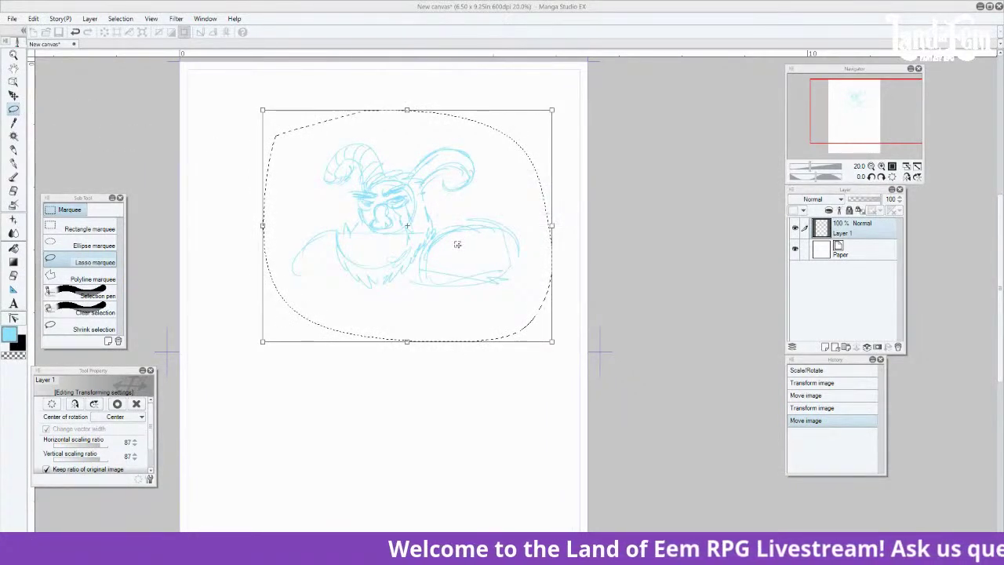
pyautogui.click(558, 143)
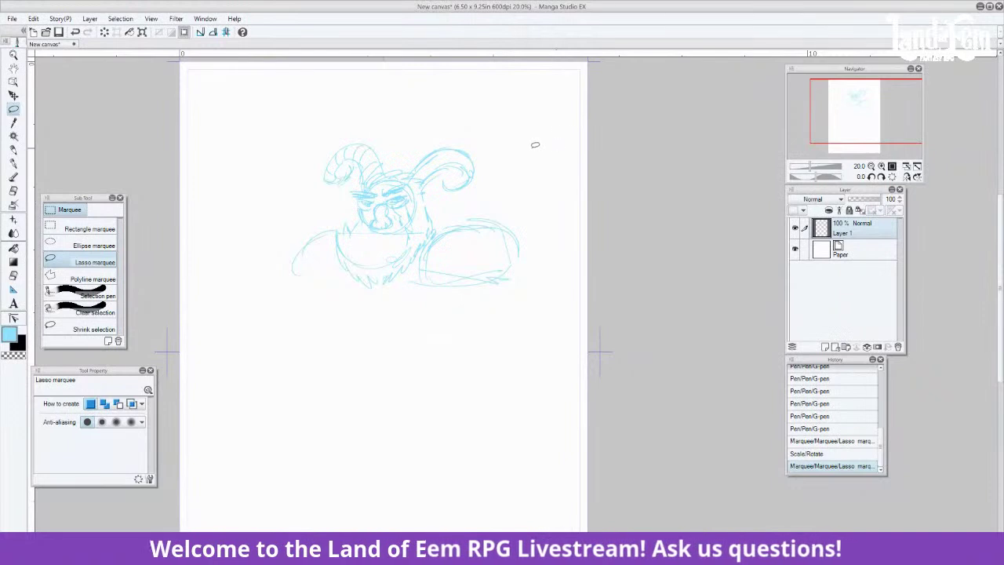
# Reinforce the right horn's curl and refine the beard and shoulder pads, closing the left pad's underside with the G-pen
pyautogui.click(14, 162)
pyautogui.moveTo(461, 163); pyautogui.dragTo(457, 182)
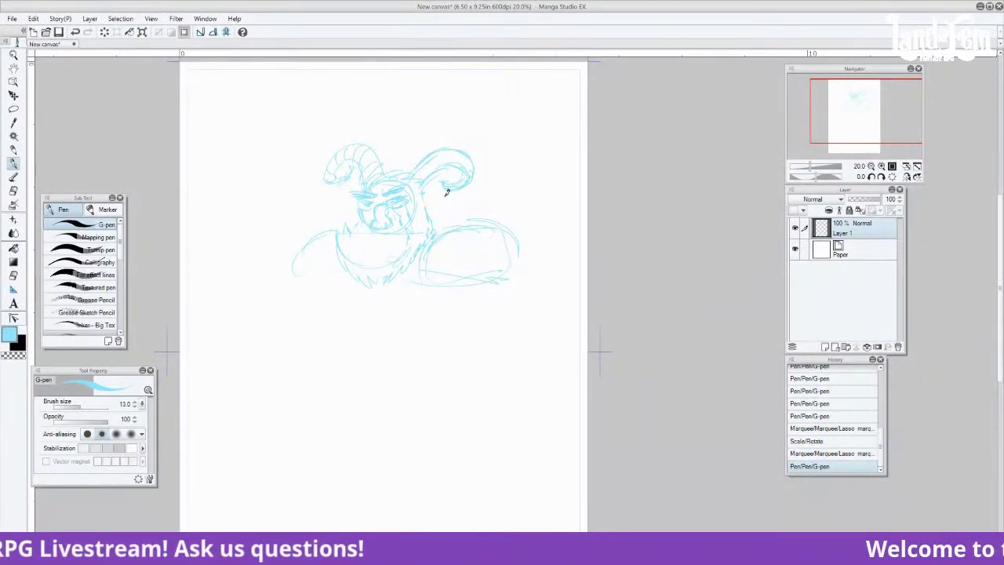
pyautogui.moveTo(337, 235)
pyautogui.mouseDown()
pyautogui.moveTo(368, 267)
pyautogui.moveTo(364, 250)
pyautogui.mouseUp()
pyautogui.moveTo(296, 276); pyautogui.dragTo(338, 278)
pyautogui.moveTo(455, 228); pyautogui.dragTo(493, 225)
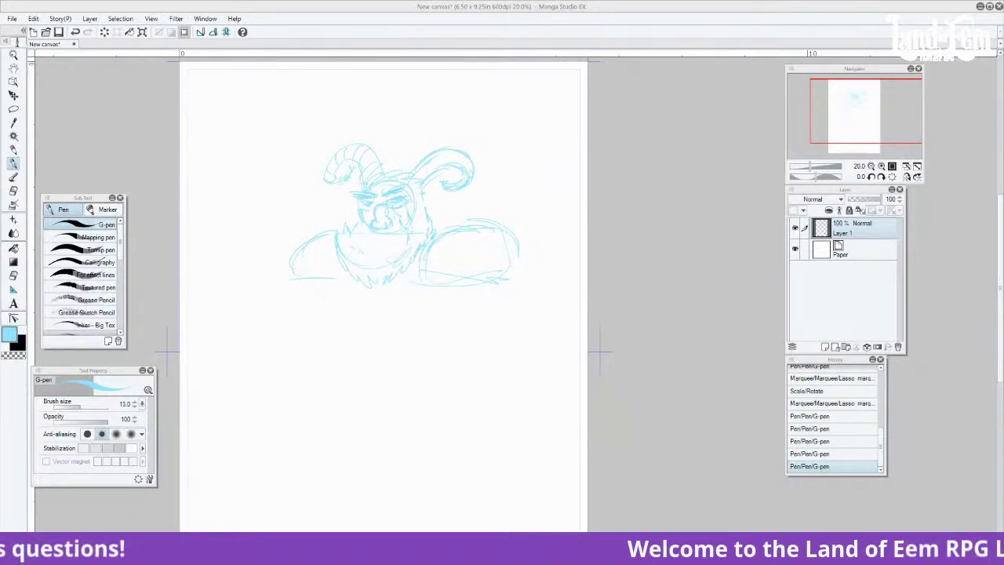
# Sketch a fist with a thumb at the figure's lower left, gripping a long slanted staff shaft
pyautogui.moveTo(313, 278)
pyautogui.mouseDown()
pyautogui.moveTo(370, 278)
pyautogui.moveTo(322, 307)
pyautogui.mouseUp()
pyautogui.hotkey('ctrl', 'z')
pyautogui.moveTo(262, 314)
pyautogui.mouseDown()
pyautogui.moveTo(317, 321)
pyautogui.moveTo(266, 329)
pyautogui.moveTo(294, 323)
pyautogui.moveTo(304, 334)
pyautogui.moveTo(271, 316)
pyautogui.moveTo(225, 148)
pyautogui.moveTo(269, 306)
pyautogui.mouseUp()
pyautogui.moveTo(250, 251); pyautogui.dragTo(268, 321)
pyautogui.moveTo(251, 203); pyautogui.dragTo(271, 310)
pyautogui.moveTo(285, 362); pyautogui.dragTo(318, 489)
pyautogui.moveTo(286, 364); pyautogui.dragTo(319, 487)
pyautogui.moveTo(289, 372); pyautogui.dragTo(317, 479)
pyautogui.moveTo(278, 347); pyautogui.dragTo(314, 488)
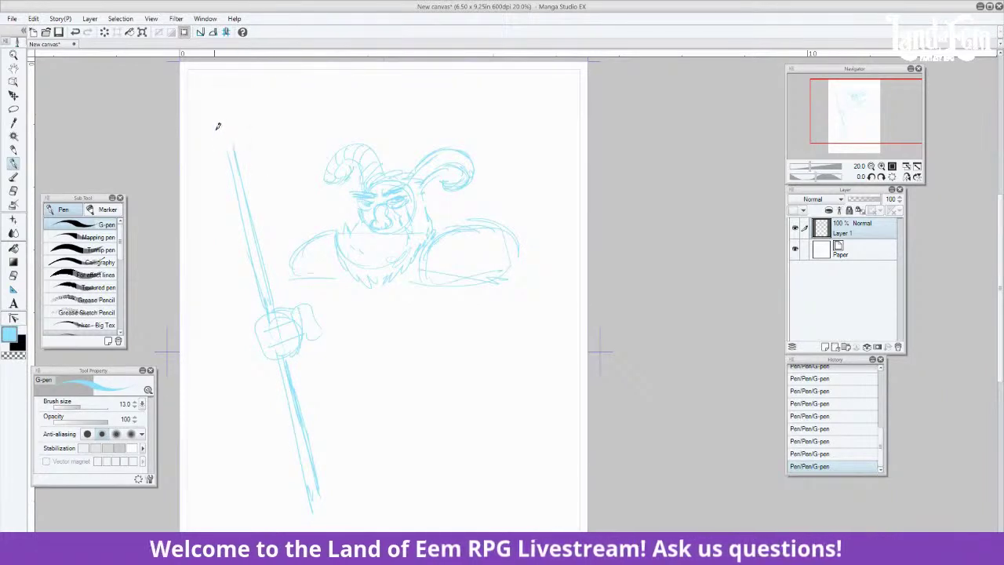
# Strengthen the upper staff shaft and draw an open crescent-shaped head on top of it
pyautogui.moveTo(230, 147); pyautogui.dragTo(273, 315)
pyautogui.moveTo(253, 92)
pyautogui.mouseDown()
pyautogui.moveTo(272, 135)
pyautogui.moveTo(241, 91)
pyautogui.moveTo(244, 150)
pyautogui.moveTo(242, 96)
pyautogui.mouseUp()
pyautogui.moveTo(232, 157)
pyautogui.mouseDown()
pyautogui.moveTo(192, 110)
pyautogui.moveTo(228, 161)
pyautogui.moveTo(199, 106)
pyautogui.mouseUp()
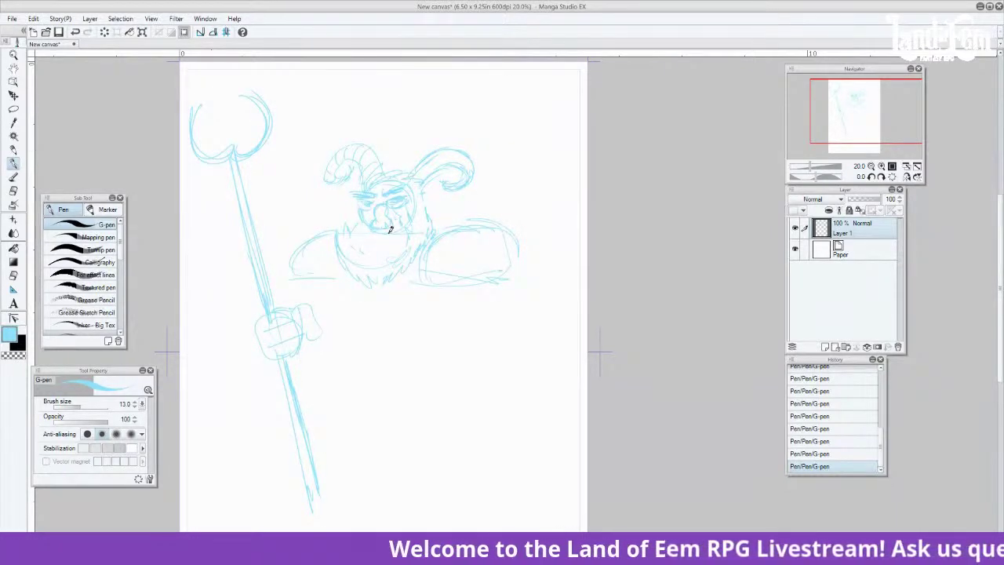
# Lasso the staff and hand, rotate them nearly upright, reposition them, apply the transform and deselect
pyautogui.click(14, 110)
pyautogui.moveTo(188, 92)
pyautogui.mouseDown()
pyautogui.moveTo(179, 117)
pyautogui.moveTo(251, 514)
pyautogui.moveTo(306, 289)
pyautogui.moveTo(176, 112)
pyautogui.mouseUp()
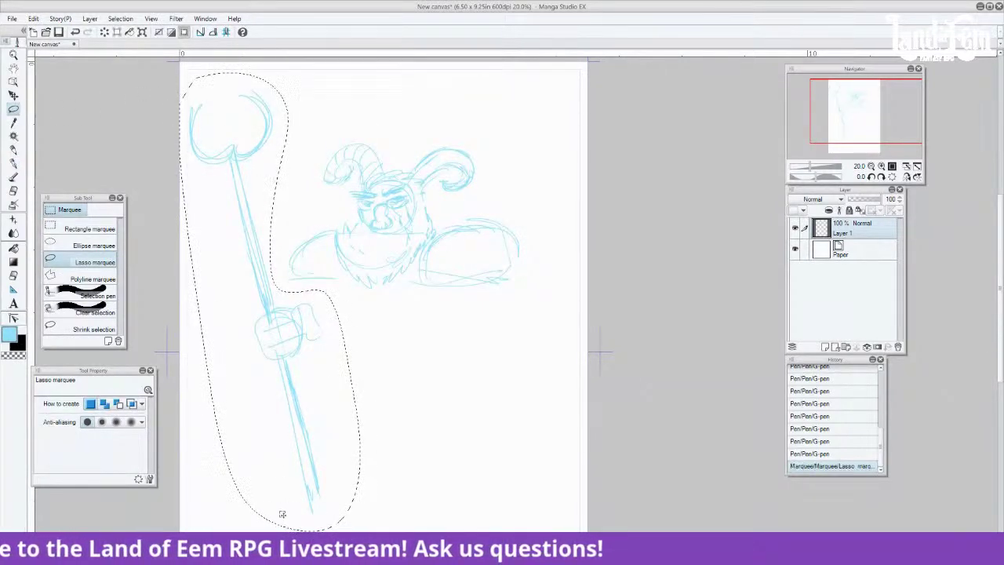
pyautogui.hotkey('ctrl', 't')
pyautogui.moveTo(369, 69); pyautogui.dragTo(336, 166)
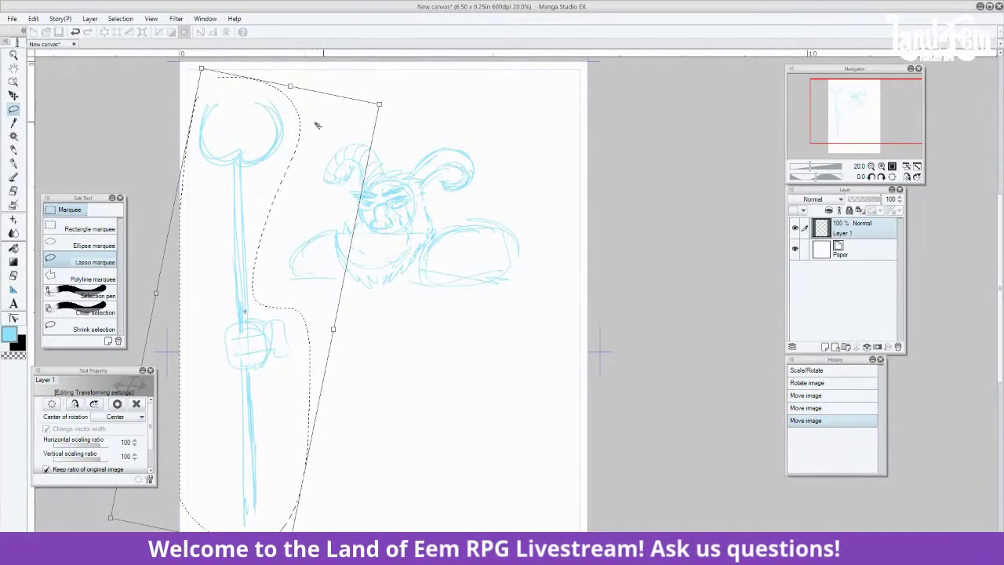
pyautogui.hotkey('ctrl', 'd')
pyautogui.click(455, 214)
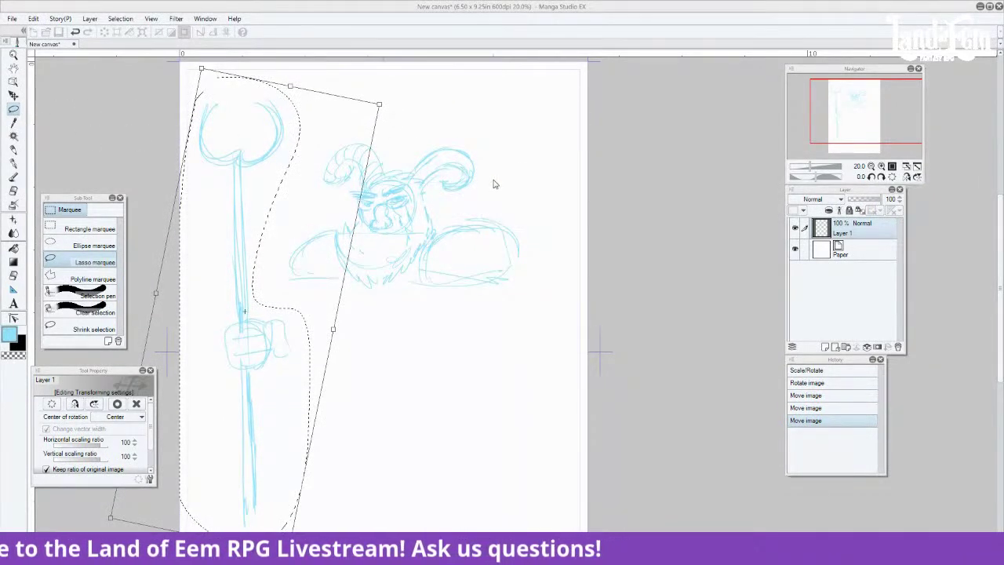
pyautogui.click(494, 177)
# Add flared prongs to the open ends of the staff head and short spikes around its inner rim
pyautogui.click(13, 163)
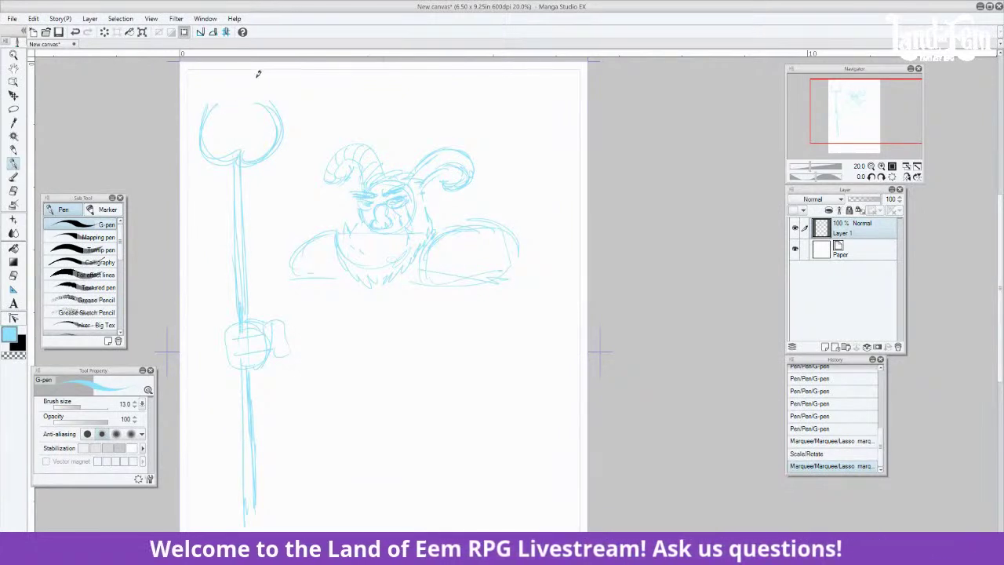
pyautogui.moveTo(267, 76)
pyautogui.mouseDown()
pyautogui.moveTo(237, 76)
pyautogui.moveTo(262, 74)
pyautogui.moveTo(252, 103)
pyautogui.mouseUp()
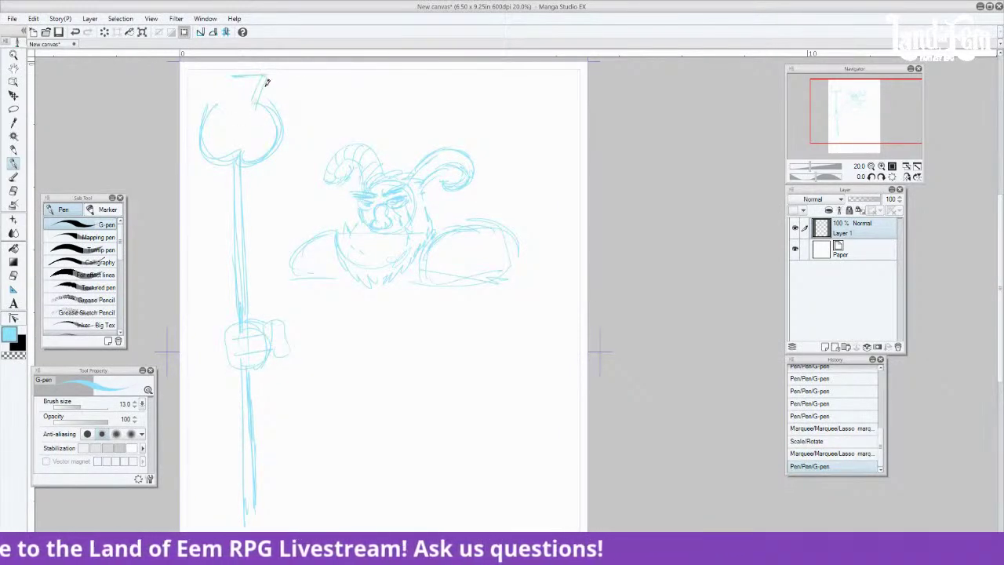
pyautogui.hotkey('ctrl', 'z')
pyautogui.moveTo(275, 68)
pyautogui.mouseDown()
pyautogui.moveTo(235, 73)
pyautogui.moveTo(267, 74)
pyautogui.moveTo(258, 91)
pyautogui.moveTo(242, 82)
pyautogui.moveTo(209, 100)
pyautogui.moveTo(218, 102)
pyautogui.moveTo(202, 86)
pyautogui.moveTo(224, 75)
pyautogui.moveTo(197, 90)
pyautogui.moveTo(216, 114)
pyautogui.moveTo(204, 162)
pyautogui.moveTo(225, 165)
pyautogui.moveTo(213, 122)
pyautogui.moveTo(265, 148)
pyautogui.moveTo(261, 105)
pyautogui.moveTo(248, 148)
pyautogui.mouseUp()
pyautogui.moveTo(210, 99); pyautogui.dragTo(233, 147)
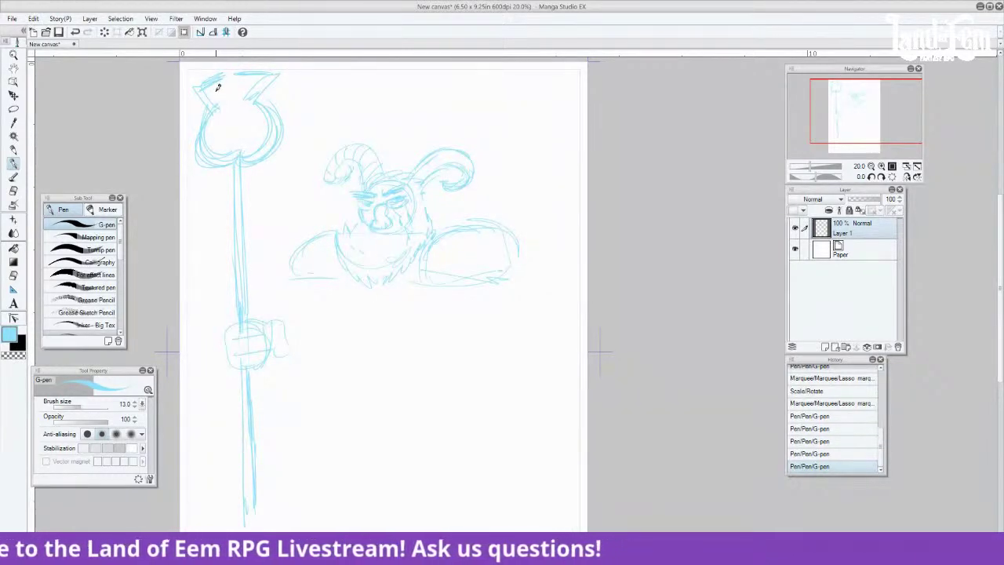
pyautogui.moveTo(209, 155)
pyautogui.mouseDown()
pyautogui.moveTo(220, 144)
pyautogui.moveTo(258, 153)
pyautogui.moveTo(269, 130)
pyautogui.mouseUp()
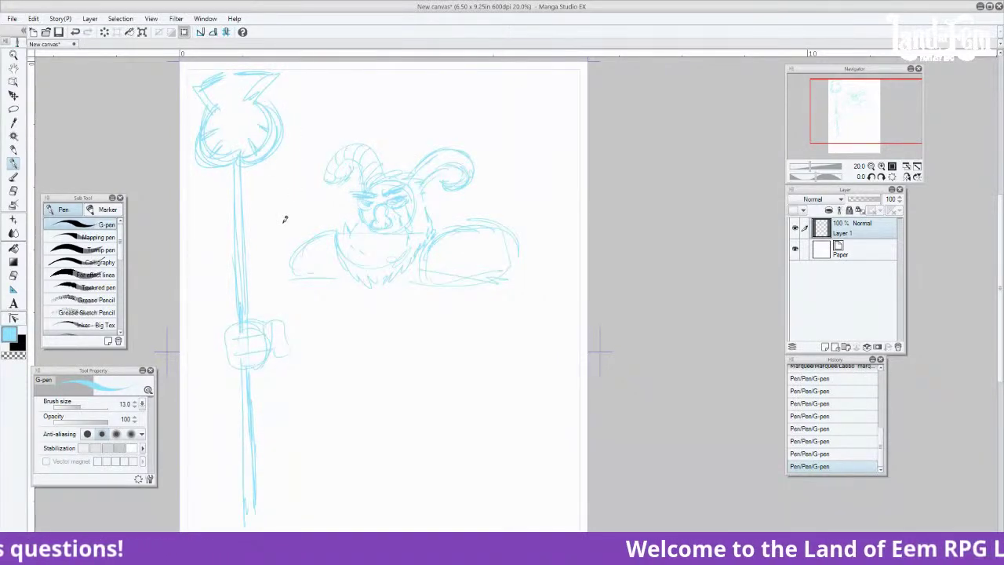
# Erase the staff's lower end and redraw the shaft below the hand as a longer pole tapering to a point
pyautogui.moveTo(247, 367); pyautogui.dragTo(248, 483)
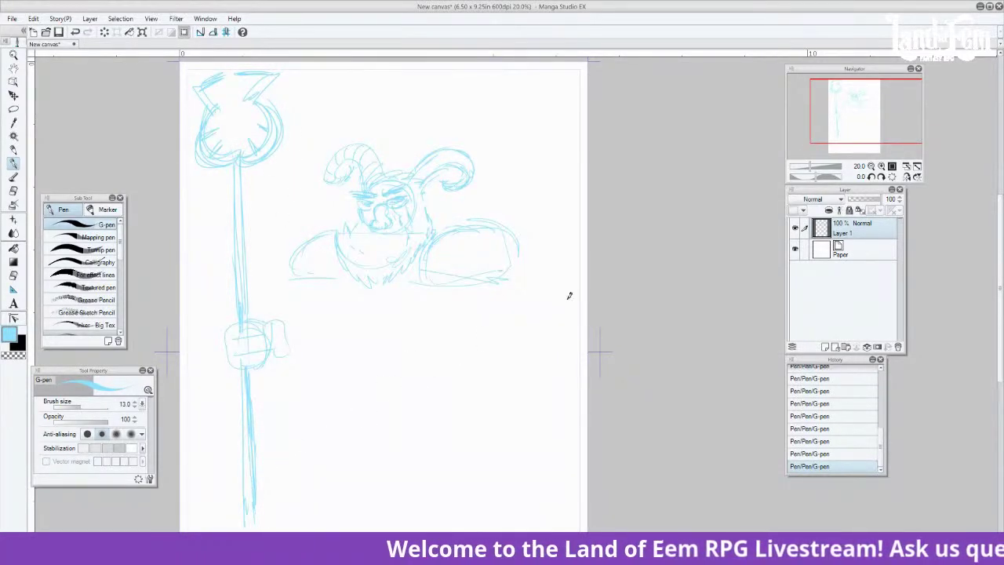
pyautogui.moveTo(860, 106); pyautogui.dragTo(861, 115)
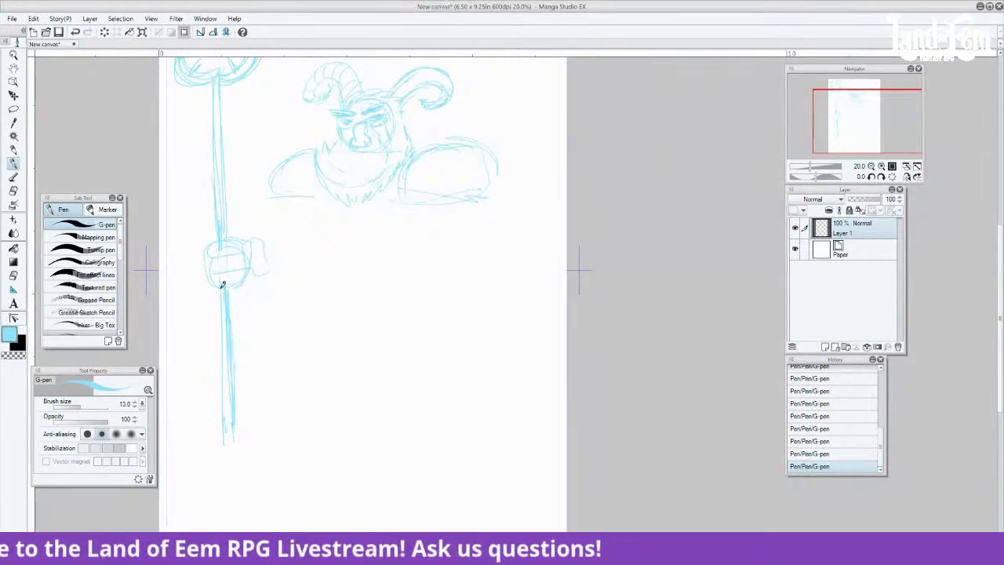
pyautogui.press('e')
pyautogui.moveTo(221, 352)
pyautogui.mouseDown()
pyautogui.moveTo(226, 444)
pyautogui.moveTo(242, 494)
pyautogui.mouseUp()
pyautogui.press('p')
pyautogui.moveTo(230, 416); pyautogui.dragTo(233, 469)
pyautogui.moveTo(237, 276); pyautogui.dragTo(245, 489)
pyautogui.hotkey('ctrl', 'z')
pyautogui.moveTo(227, 290); pyautogui.dragTo(238, 479)
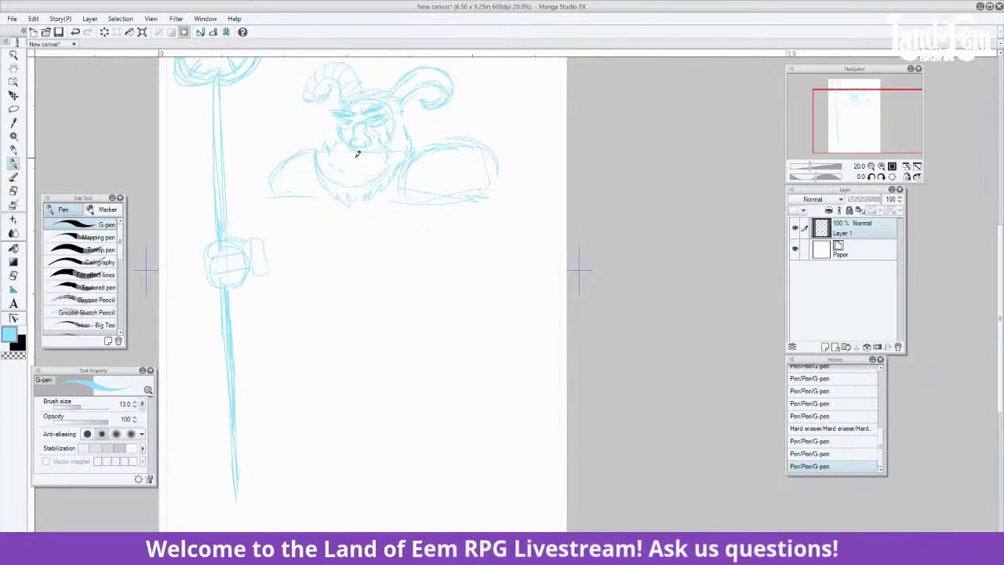
# Sketch arm lines from both shoulders, shaping the forearm behind the fist, and widen the left shoulder pad outward
pyautogui.moveTo(485, 179); pyautogui.dragTo(515, 251)
pyautogui.moveTo(196, 282)
pyautogui.mouseDown()
pyautogui.moveTo(267, 274)
pyautogui.moveTo(270, 287)
pyautogui.moveTo(269, 265)
pyautogui.mouseUp()
pyautogui.hotkey('ctrl', 'z')
pyautogui.moveTo(279, 203)
pyautogui.mouseDown()
pyautogui.moveTo(266, 251)
pyautogui.moveTo(292, 261)
pyautogui.mouseUp()
pyautogui.moveTo(316, 201); pyautogui.dragTo(305, 235)
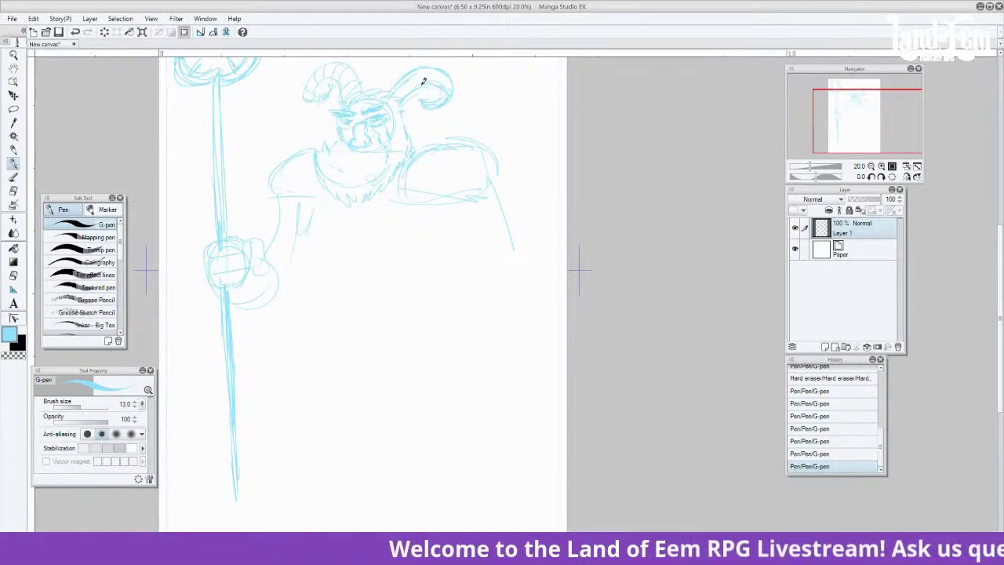
pyautogui.moveTo(252, 193)
pyautogui.mouseDown()
pyautogui.moveTo(304, 146)
pyautogui.moveTo(268, 158)
pyautogui.moveTo(310, 167)
pyautogui.moveTo(271, 182)
pyautogui.mouseUp()
pyautogui.moveTo(251, 187); pyautogui.dragTo(326, 188)
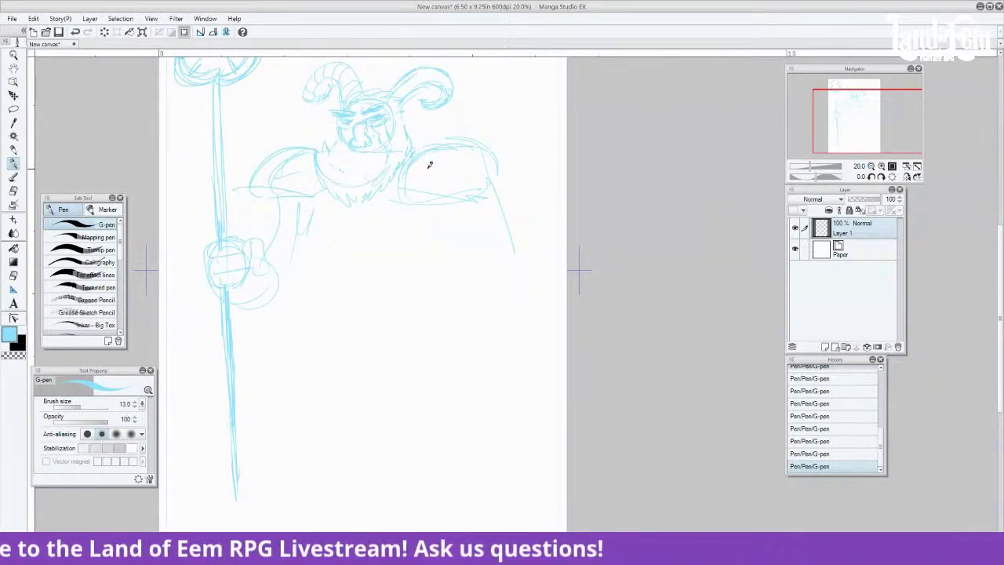
# Add shaggy fur along the arm holding the staff and lengthen the staff's pointed tip
pyautogui.moveTo(264, 191); pyautogui.dragTo(255, 239)
pyautogui.hotkey('ctrl', 'z')
pyautogui.moveTo(275, 196)
pyautogui.mouseDown()
pyautogui.moveTo(265, 255)
pyautogui.moveTo(226, 288)
pyautogui.moveTo(268, 329)
pyautogui.mouseUp()
pyautogui.moveTo(258, 317)
pyautogui.mouseDown()
pyautogui.moveTo(278, 319)
pyautogui.moveTo(300, 290)
pyautogui.mouseUp()
pyautogui.moveTo(319, 223); pyautogui.dragTo(302, 265)
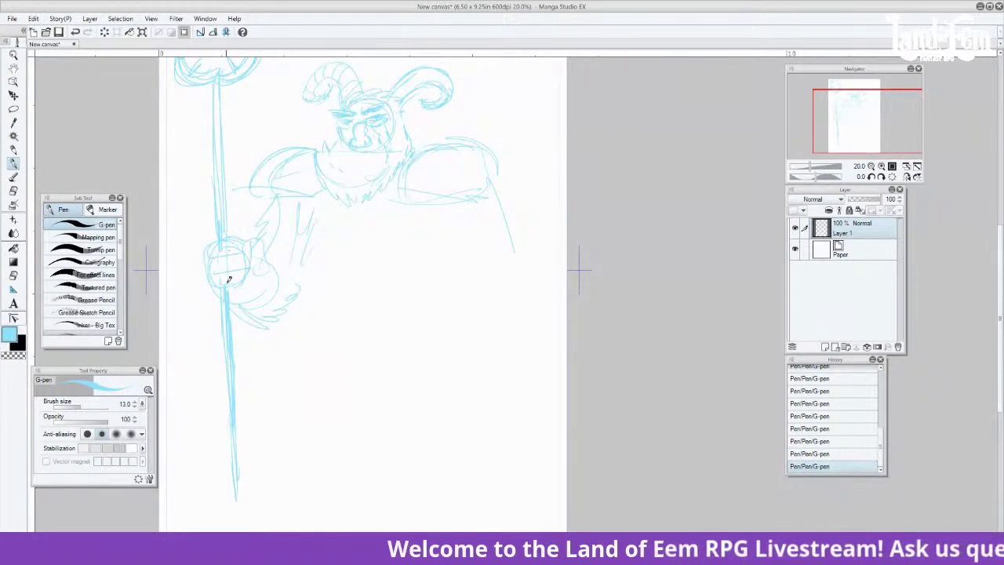
pyautogui.moveTo(239, 438); pyautogui.dragTo(237, 488)
# Extend the right arm's outer line, add a ragged inner edge and draw a small double circle below the chest
pyautogui.moveTo(508, 215); pyautogui.dragTo(521, 276)
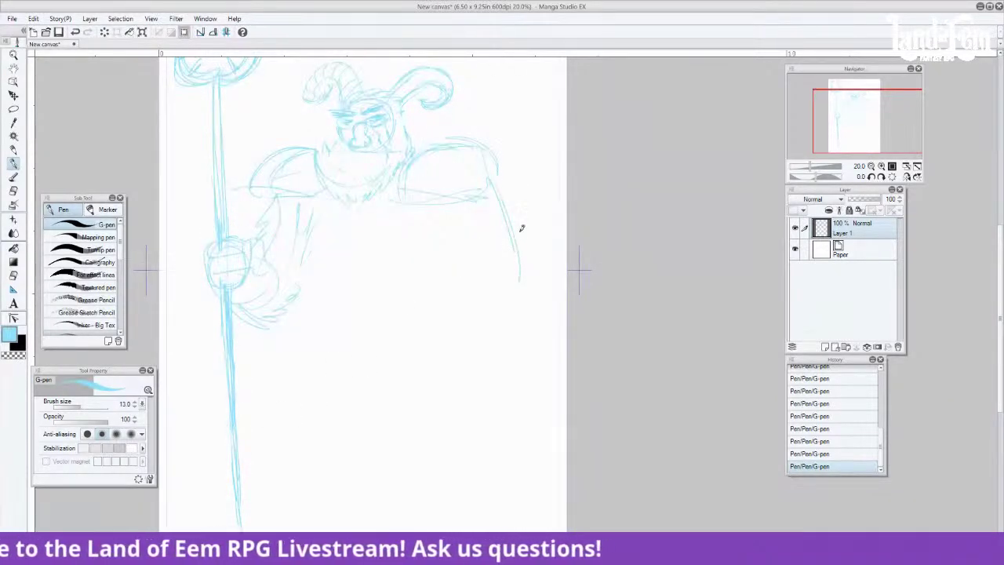
pyautogui.moveTo(837, 107)
pyautogui.mouseDown()
pyautogui.moveTo(844, 102)
pyautogui.moveTo(837, 122)
pyautogui.mouseUp()
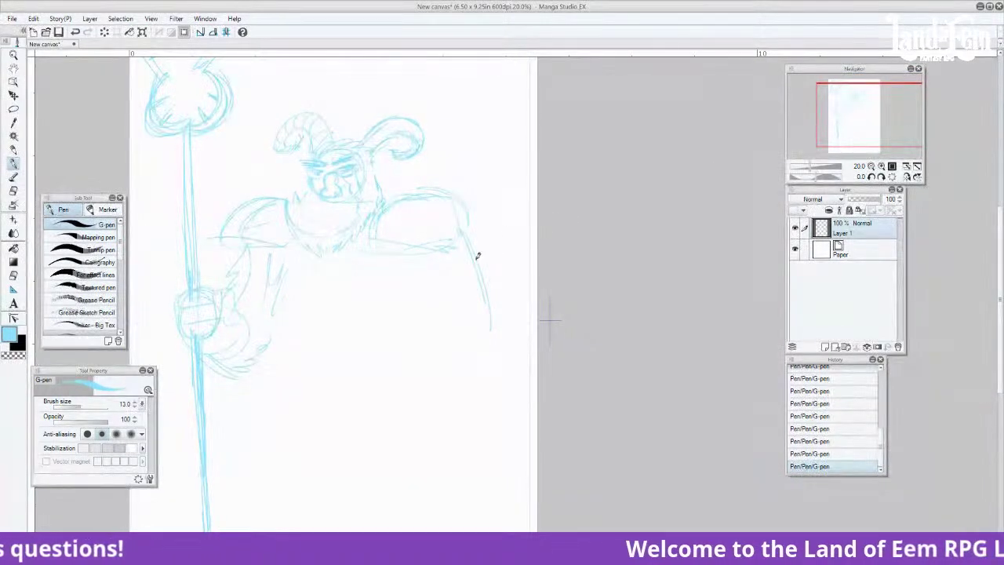
pyautogui.moveTo(398, 261)
pyautogui.mouseDown()
pyautogui.moveTo(409, 334)
pyautogui.moveTo(427, 323)
pyautogui.mouseUp()
pyautogui.hotkey('ctrl', 'z')
pyautogui.moveTo(368, 353)
pyautogui.mouseDown()
pyautogui.moveTo(357, 355)
pyautogui.moveTo(389, 357)
pyautogui.mouseUp()
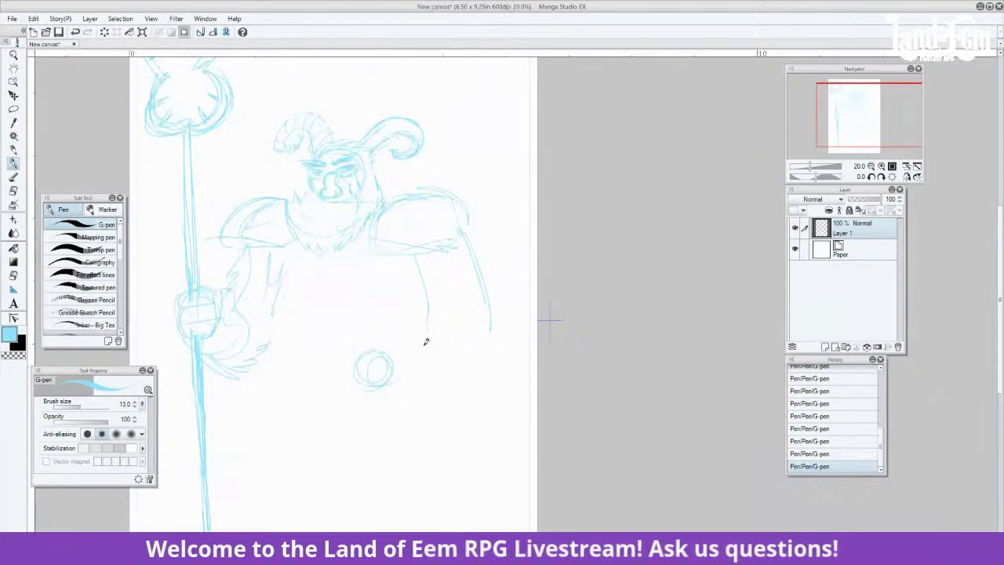
pyautogui.moveTo(417, 267); pyautogui.dragTo(432, 330)
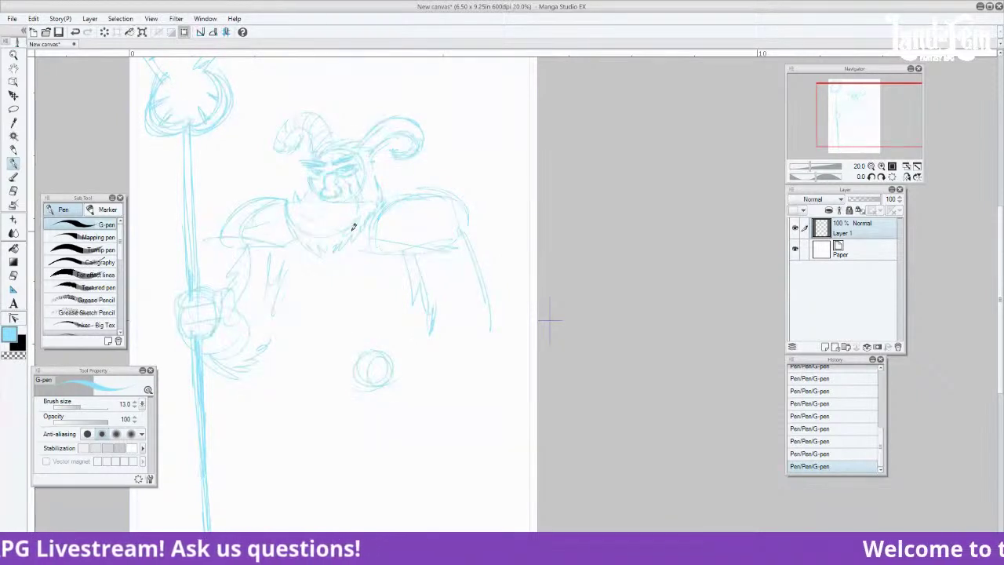
# Draw bands across both upper arms below the shoulder pads and curve belt lines from the left hip to the double circle
pyautogui.moveTo(415, 258); pyautogui.dragTo(487, 245)
pyautogui.moveTo(409, 271); pyautogui.dragTo(464, 266)
pyautogui.moveTo(398, 241)
pyautogui.mouseDown()
pyautogui.moveTo(431, 246)
pyautogui.moveTo(463, 246)
pyautogui.mouseUp()
pyautogui.moveTo(407, 193)
pyautogui.mouseDown()
pyautogui.moveTo(463, 201)
pyautogui.moveTo(458, 222)
pyautogui.mouseUp()
pyautogui.moveTo(214, 251)
pyautogui.mouseDown()
pyautogui.moveTo(276, 252)
pyautogui.moveTo(265, 272)
pyautogui.mouseUp()
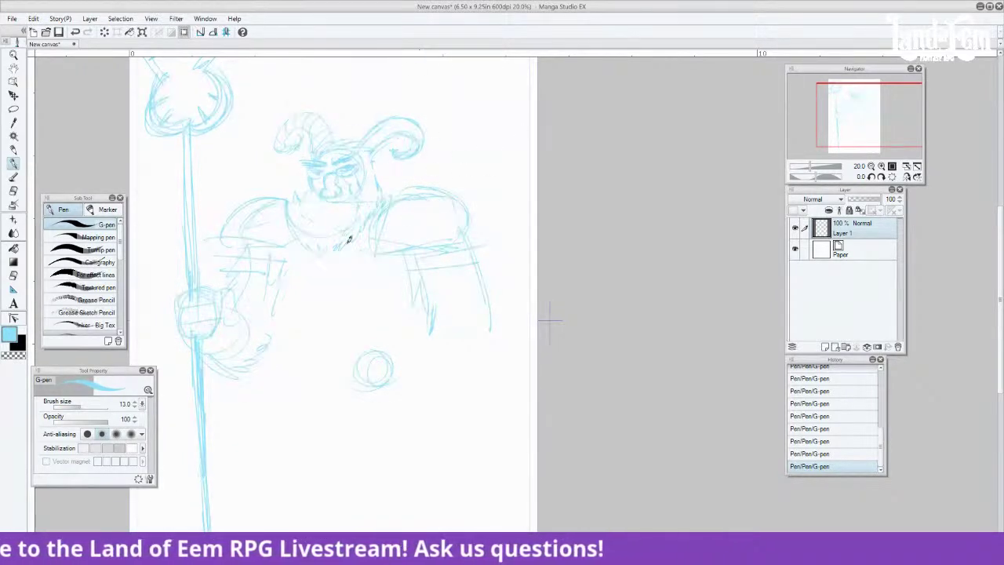
pyautogui.moveTo(273, 336); pyautogui.dragTo(339, 343)
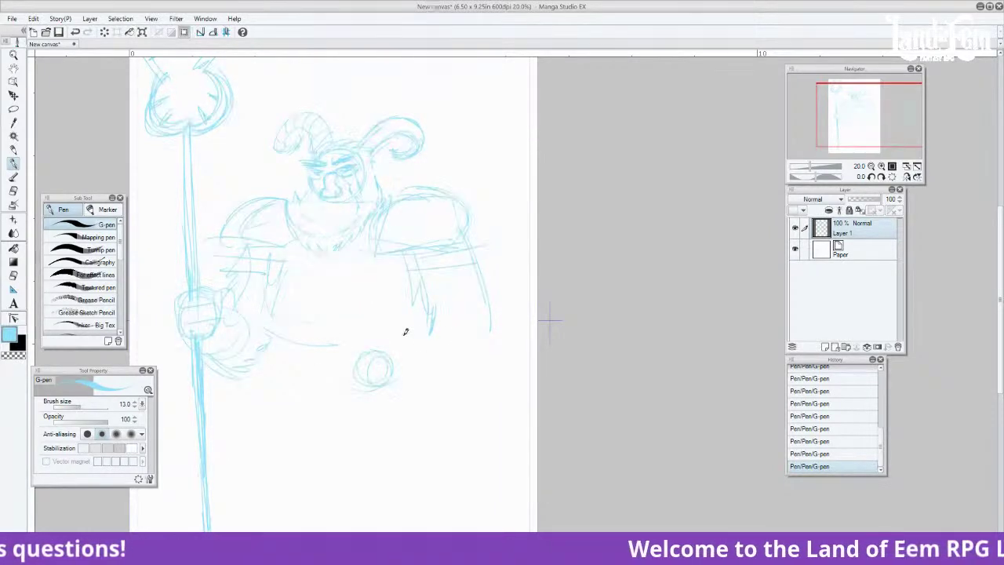
pyautogui.moveTo(266, 350); pyautogui.dragTo(359, 384)
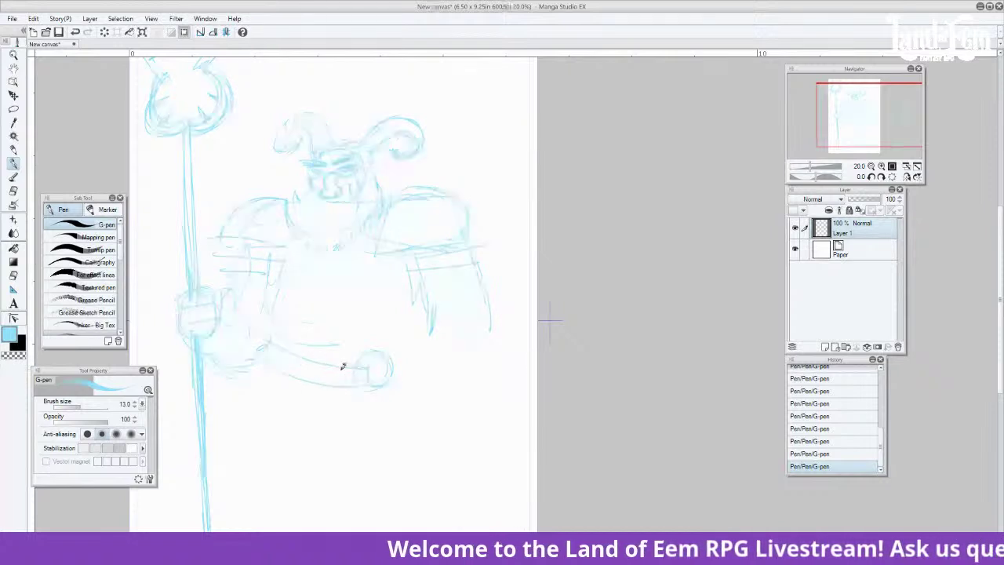
# Sketch a diagonal strap across the chest and divide it into segments with short cross lines
pyautogui.moveTo(307, 255)
pyautogui.mouseDown()
pyautogui.moveTo(419, 312)
pyautogui.moveTo(399, 329)
pyautogui.mouseUp()
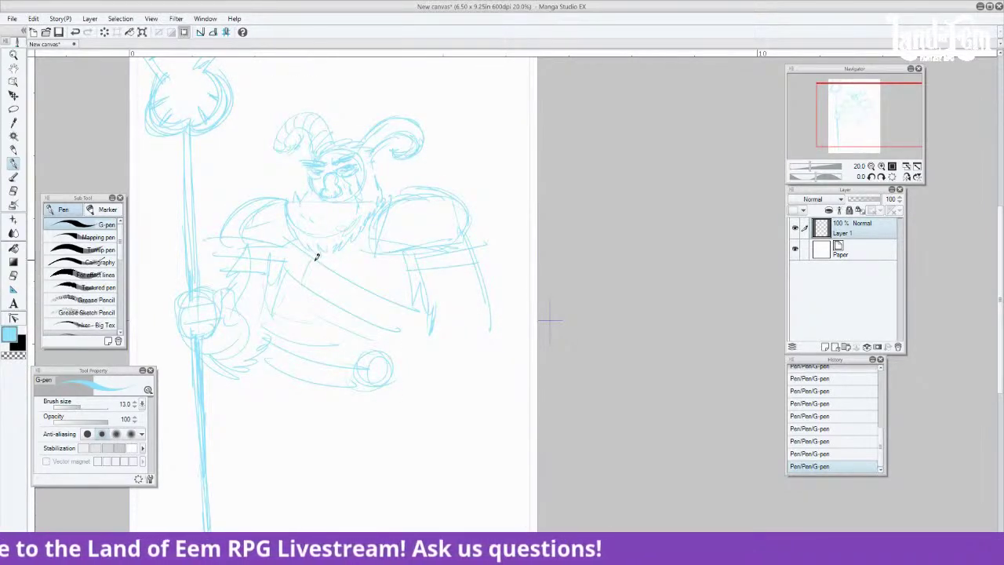
pyautogui.moveTo(322, 263); pyautogui.dragTo(312, 297)
pyautogui.moveTo(335, 274); pyautogui.dragTo(328, 304)
pyautogui.moveTo(350, 287)
pyautogui.mouseDown()
pyautogui.moveTo(343, 308)
pyautogui.moveTo(373, 312)
pyautogui.mouseUp()
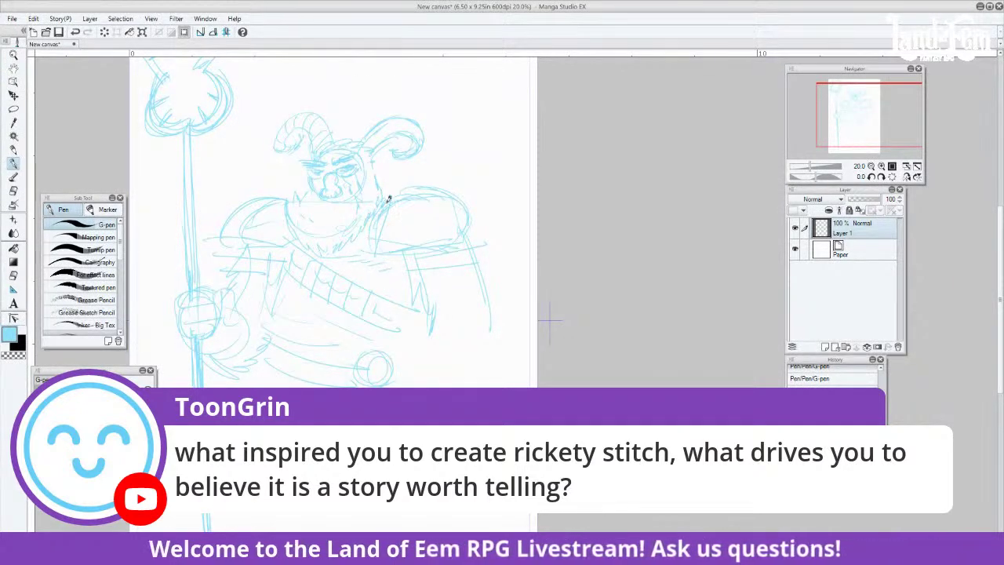
# Add pointed collar lines rising on both sides of the neck to the shoulder pads, and draw a rounded buckle on the belt
pyautogui.moveTo(452, 241); pyautogui.dragTo(474, 240)
pyautogui.moveTo(379, 234)
pyautogui.mouseDown()
pyautogui.moveTo(403, 166)
pyautogui.moveTo(382, 210)
pyautogui.mouseUp()
pyautogui.moveTo(403, 163)
pyautogui.mouseDown()
pyautogui.moveTo(405, 193)
pyautogui.moveTo(457, 200)
pyautogui.mouseUp()
pyautogui.moveTo(396, 202); pyautogui.dragTo(391, 244)
pyautogui.moveTo(298, 179); pyautogui.dragTo(223, 238)
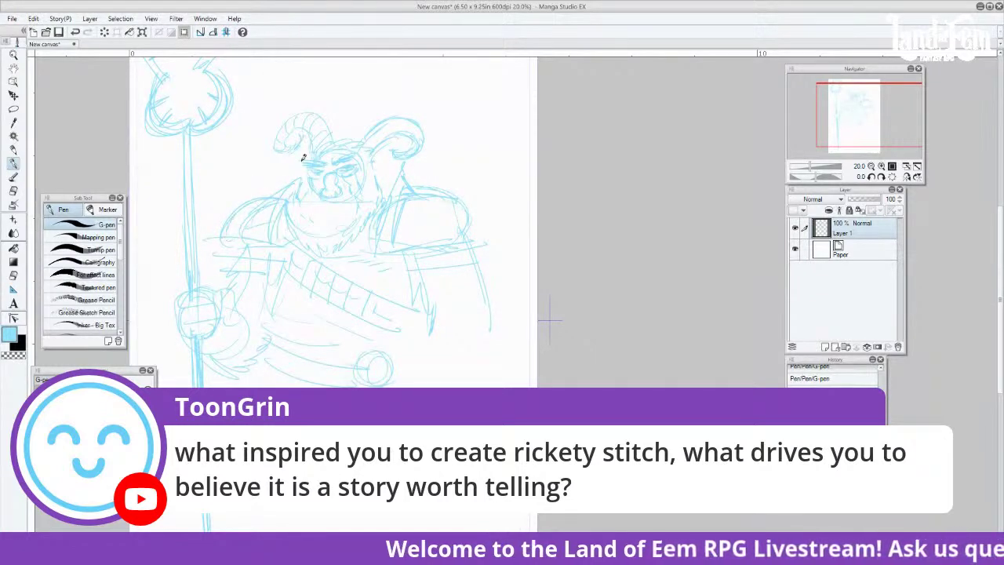
pyautogui.moveTo(398, 180); pyautogui.dragTo(389, 201)
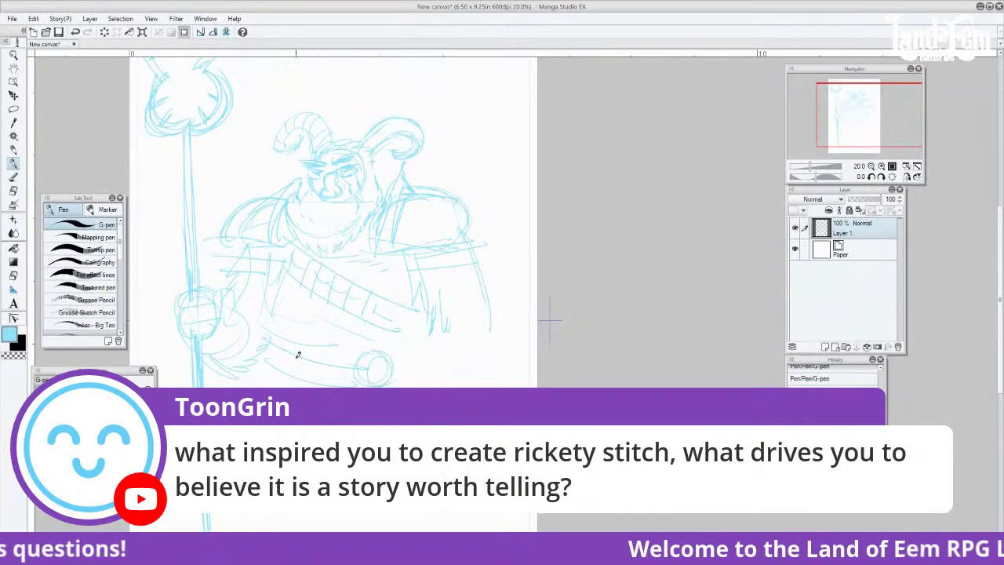
pyautogui.moveTo(310, 359)
pyautogui.mouseDown()
pyautogui.moveTo(347, 370)
pyautogui.moveTo(319, 352)
pyautogui.moveTo(297, 372)
pyautogui.moveTo(335, 388)
pyautogui.moveTo(343, 359)
pyautogui.moveTo(297, 364)
pyautogui.moveTo(310, 385)
pyautogui.moveTo(335, 372)
pyautogui.moveTo(324, 357)
pyautogui.moveTo(304, 375)
pyautogui.moveTo(324, 385)
pyautogui.moveTo(331, 360)
pyautogui.moveTo(302, 372)
pyautogui.moveTo(328, 379)
pyautogui.moveTo(329, 366)
pyautogui.moveTo(305, 365)
pyautogui.moveTo(320, 372)
pyautogui.moveTo(333, 373)
pyautogui.moveTo(296, 355)
pyautogui.moveTo(280, 368)
pyautogui.moveTo(288, 345)
pyautogui.mouseUp()
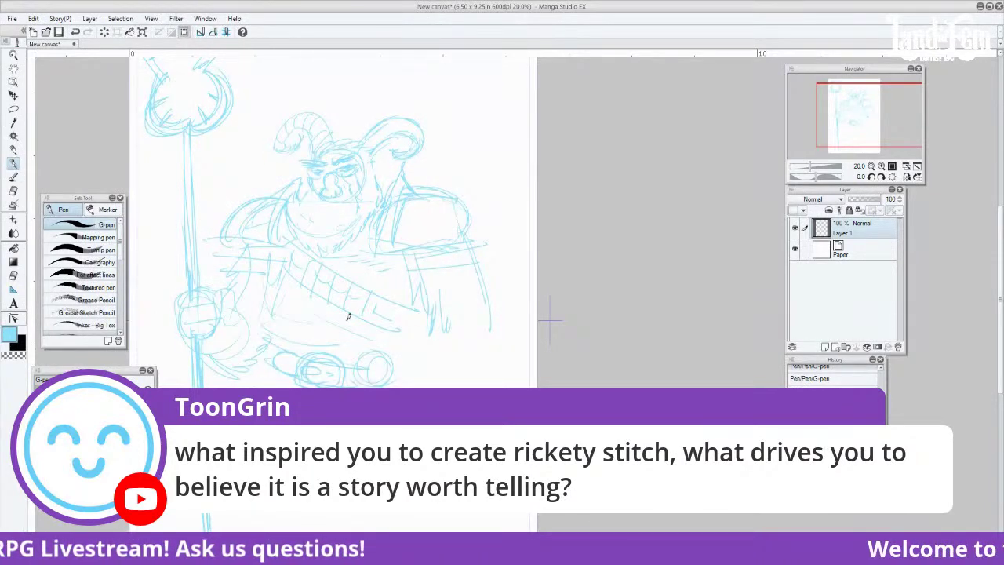
# Erase the segmented diagonal strap from the chest
pyautogui.moveTo(812, 104); pyautogui.dragTo(862, 111)
pyautogui.press('e')
pyautogui.moveTo(306, 266)
pyautogui.mouseDown()
pyautogui.moveTo(381, 330)
pyautogui.moveTo(410, 311)
pyautogui.moveTo(400, 350)
pyautogui.mouseUp()
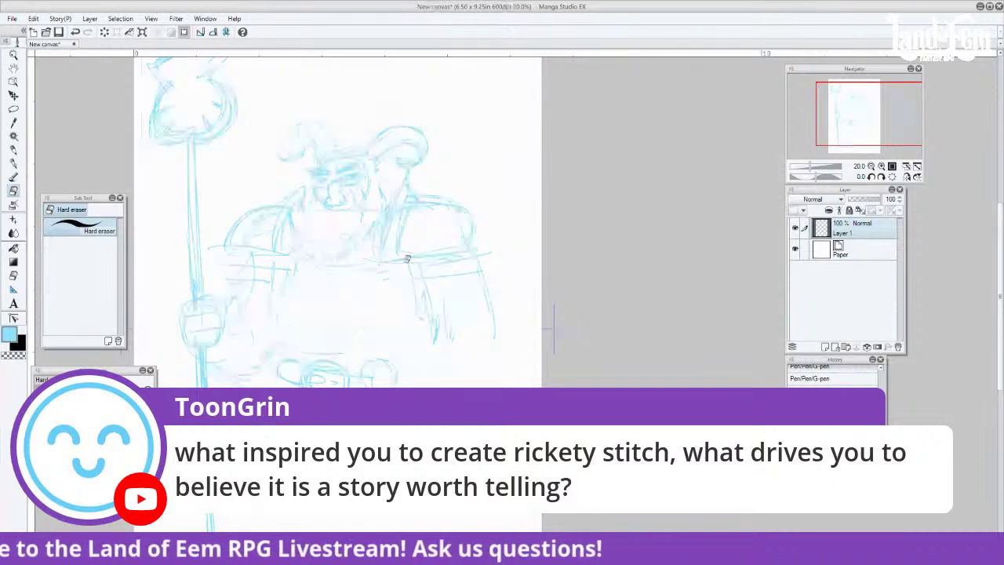
# Draw the right forearm as a large rounded shape hanging below the ragged arm fur, with inner and outer contours
pyautogui.click(13, 162)
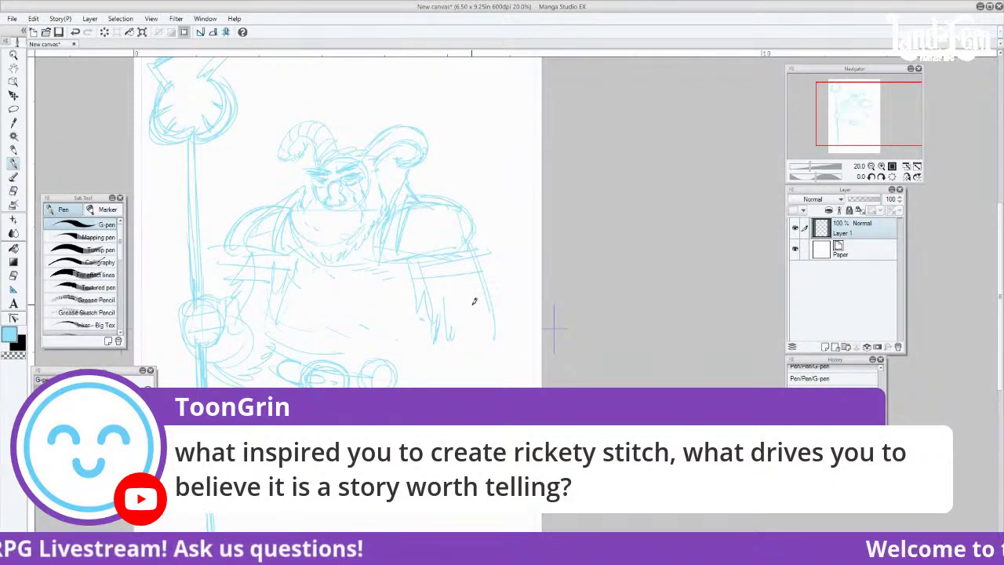
pyautogui.moveTo(432, 341); pyautogui.dragTo(413, 385)
pyautogui.moveTo(739, 168); pyautogui.dragTo(714, 98)
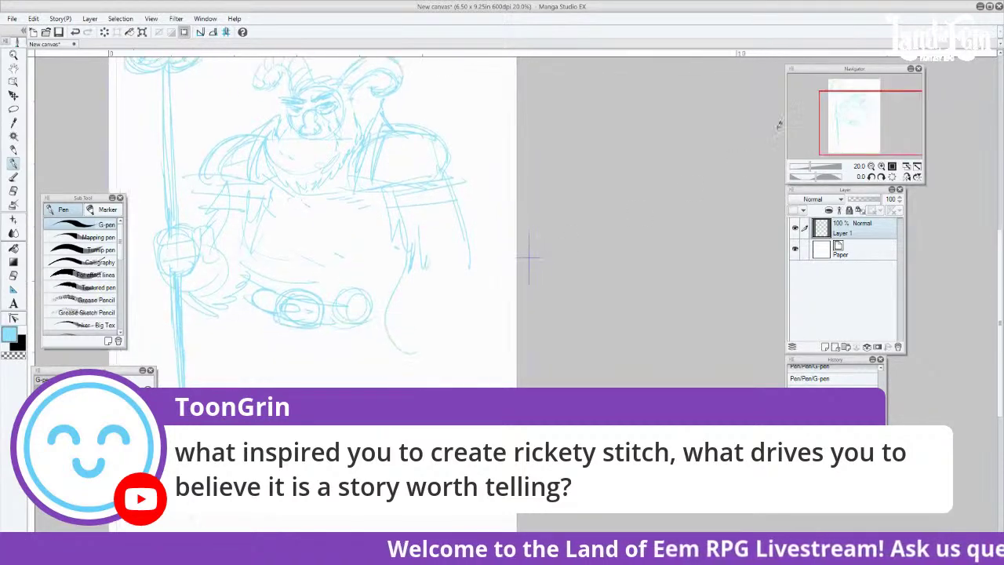
pyautogui.moveTo(427, 339); pyautogui.dragTo(467, 253)
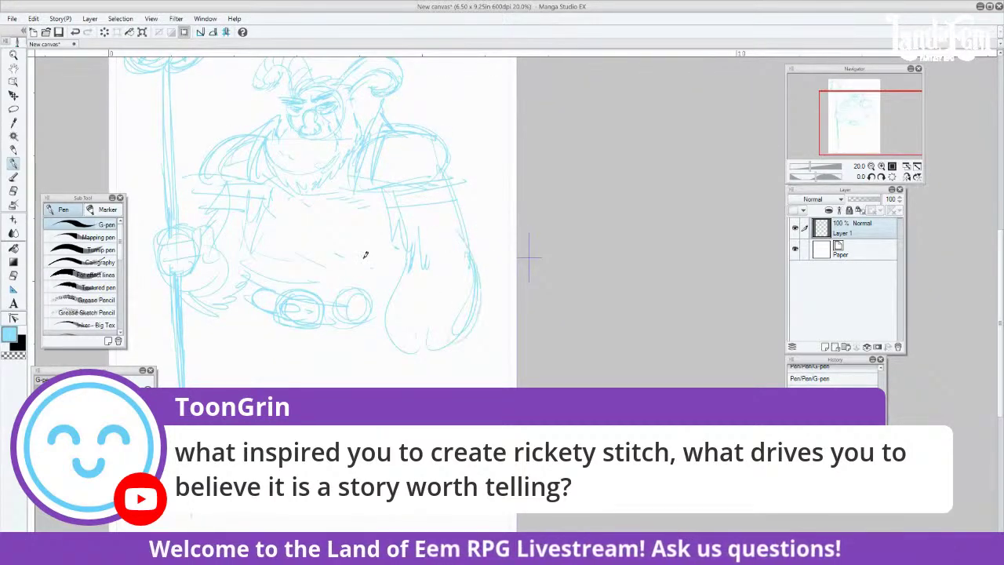
# Round out the forearm behind the staff fist and add shaggy tufts to the right forearm's lower end and outer edge
pyautogui.moveTo(155, 238); pyautogui.dragTo(212, 311)
pyautogui.moveTo(161, 274); pyautogui.dragTo(226, 315)
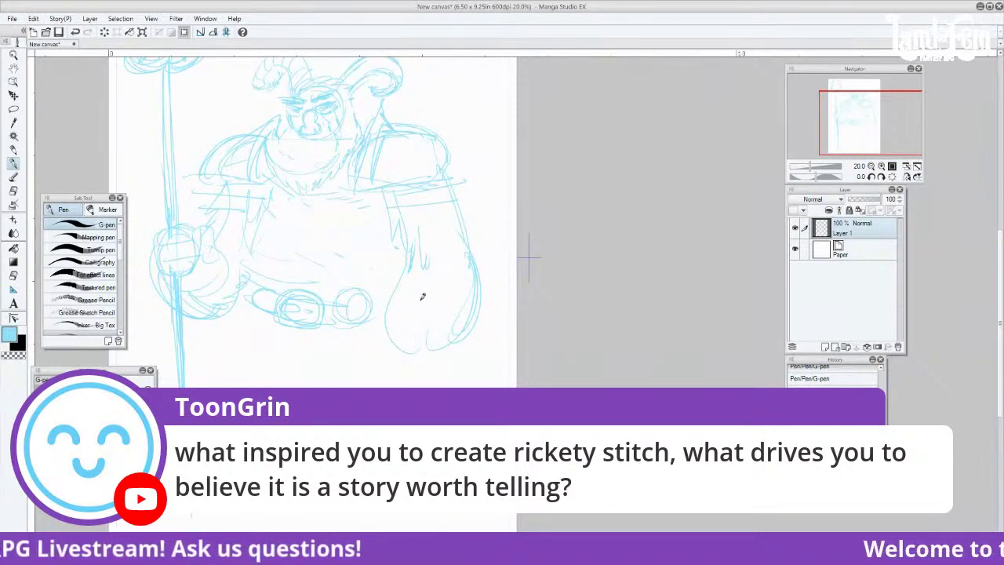
pyautogui.moveTo(409, 315); pyautogui.dragTo(402, 342)
pyautogui.moveTo(415, 315); pyautogui.dragTo(411, 353)
pyautogui.moveTo(448, 203)
pyautogui.mouseDown()
pyautogui.moveTo(449, 259)
pyautogui.moveTo(460, 264)
pyautogui.mouseUp()
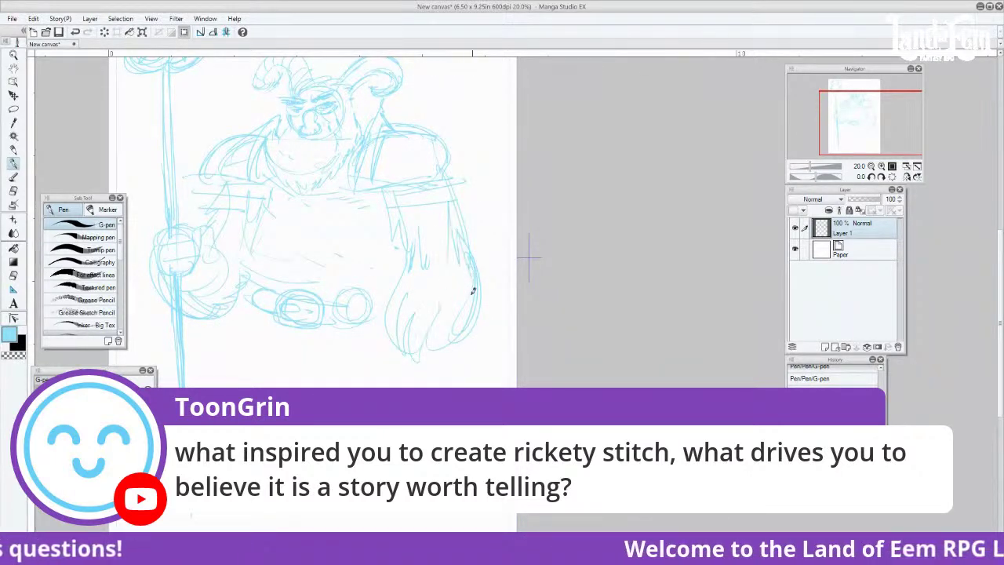
pyautogui.moveTo(388, 339); pyautogui.dragTo(388, 389)
pyautogui.hotkey('ctrl', 'z')
pyautogui.moveTo(445, 360)
pyautogui.mouseDown()
pyautogui.moveTo(439, 379)
pyautogui.moveTo(403, 368)
pyautogui.moveTo(400, 387)
pyautogui.mouseUp()
pyautogui.hotkey('ctrl', 'z')
pyautogui.hotkey('ctrl', 'z')
pyautogui.moveTo(442, 365); pyautogui.dragTo(435, 388)
pyautogui.hotkey('ctrl', 'z')
pyautogui.hotkey('ctrl', 'z')
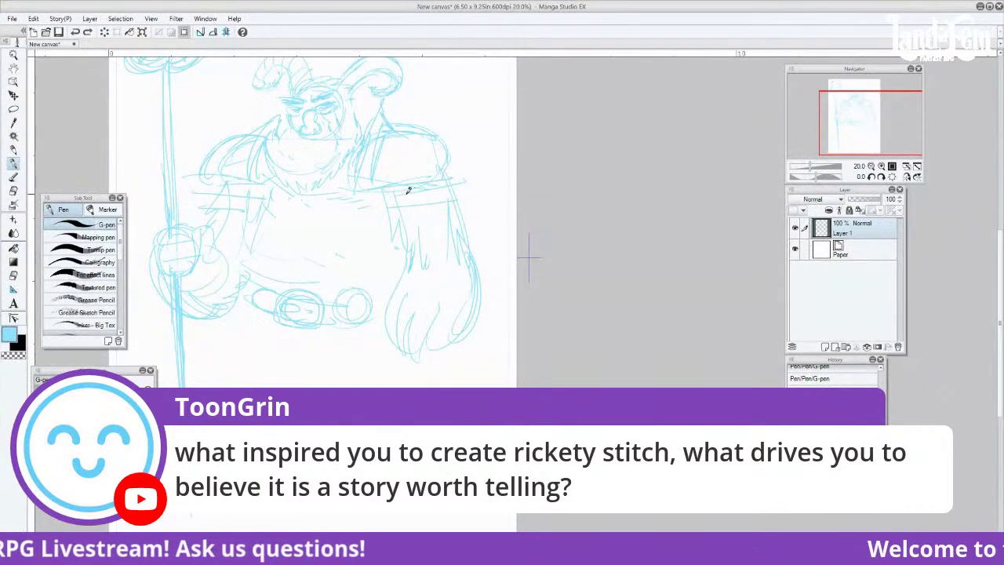
# Extend the right arm band inward and strengthen the right shoulder pad's lower rim and outer edge
pyautogui.moveTo(382, 188); pyautogui.dragTo(395, 203)
pyautogui.moveTo(369, 130)
pyautogui.mouseDown()
pyautogui.moveTo(368, 160)
pyautogui.moveTo(431, 184)
pyautogui.mouseUp()
pyautogui.moveTo(369, 190)
pyautogui.mouseDown()
pyautogui.moveTo(395, 209)
pyautogui.moveTo(471, 211)
pyautogui.mouseUp()
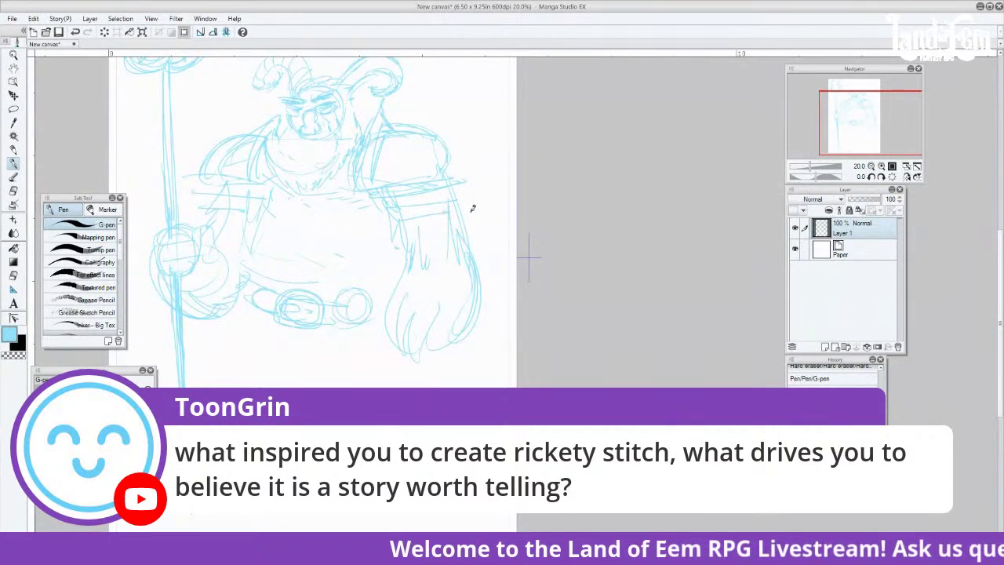
pyautogui.moveTo(434, 177); pyautogui.dragTo(462, 175)
pyautogui.moveTo(443, 131); pyautogui.dragTo(460, 170)
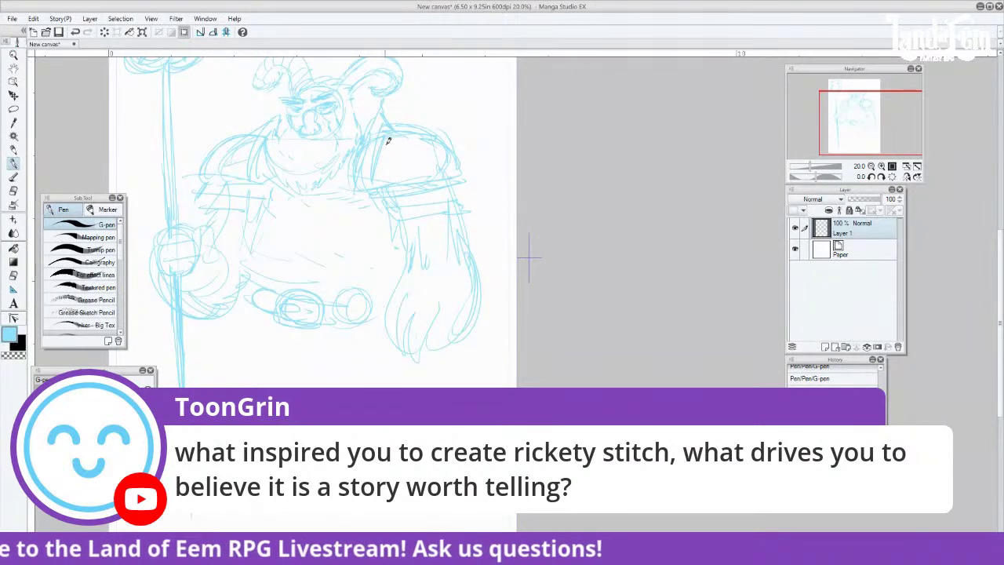
# Erase the overlapping inner lines of the right shoulder pad and redraw its inner edge as a clean curve
pyautogui.moveTo(383, 126)
pyautogui.mouseDown()
pyautogui.moveTo(361, 182)
pyautogui.moveTo(391, 114)
pyautogui.moveTo(417, 141)
pyautogui.moveTo(381, 173)
pyautogui.mouseUp()
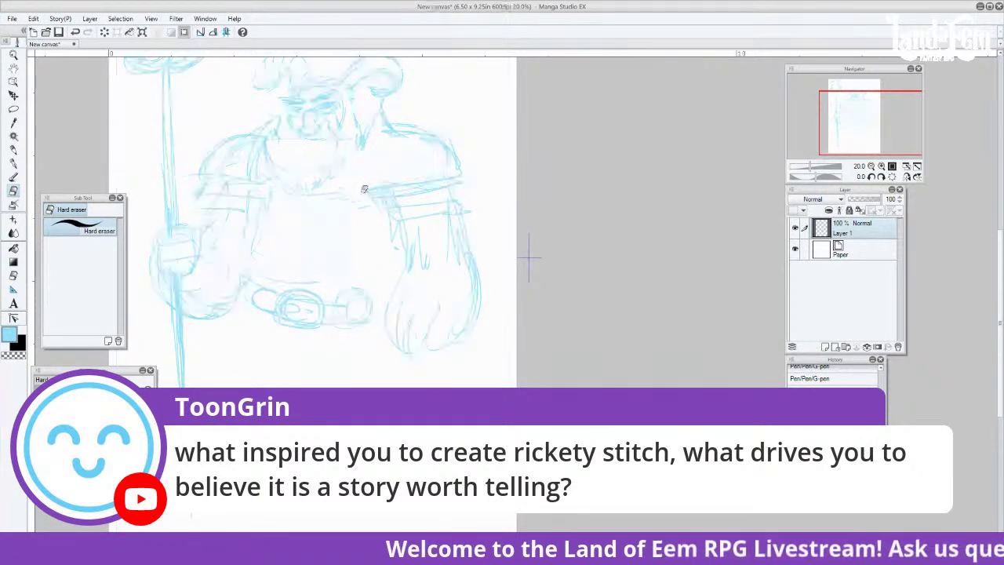
pyautogui.press('p')
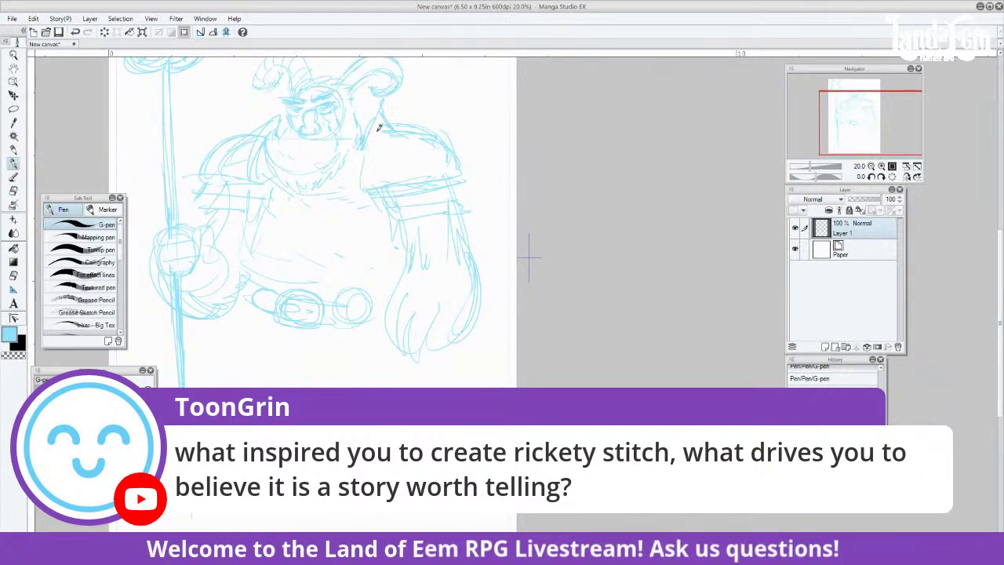
pyautogui.hotkey('ctrl', 'z')
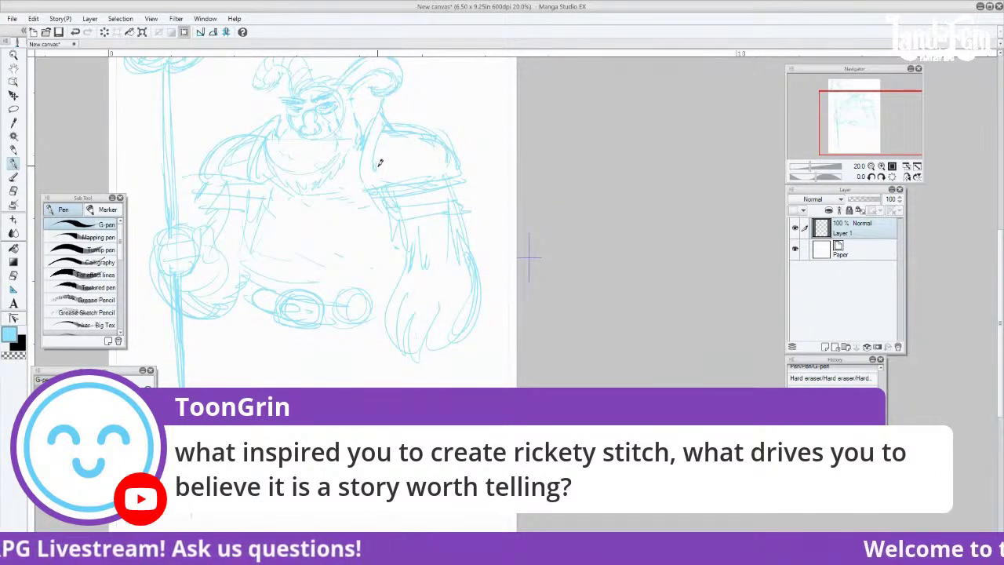
# Draw two double-lined straps crossing over the chest, running from each shoulder to the opposite side
pyautogui.moveTo(264, 229); pyautogui.dragTo(362, 189)
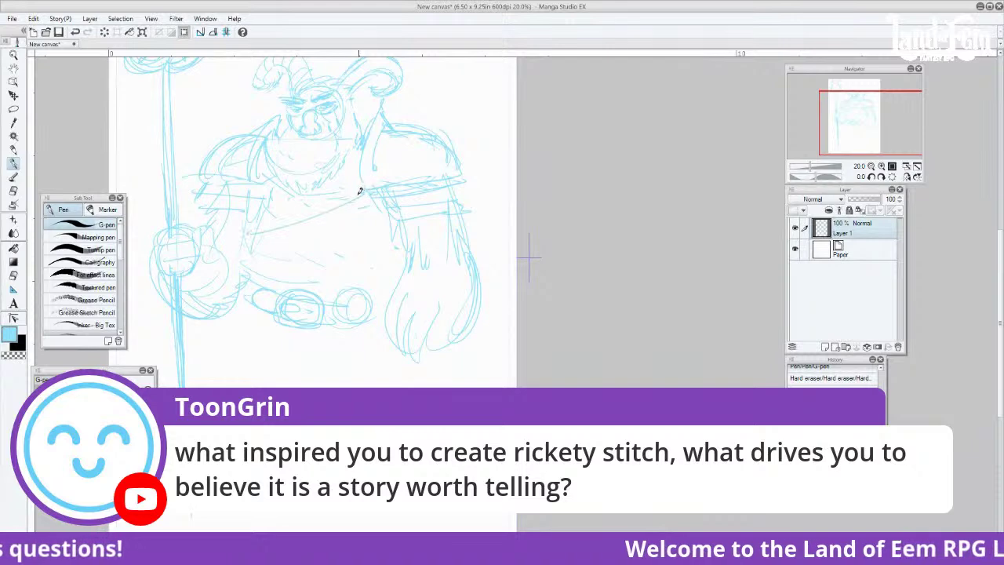
pyautogui.moveTo(240, 251)
pyautogui.mouseDown()
pyautogui.moveTo(383, 199)
pyautogui.moveTo(370, 193)
pyautogui.mouseUp()
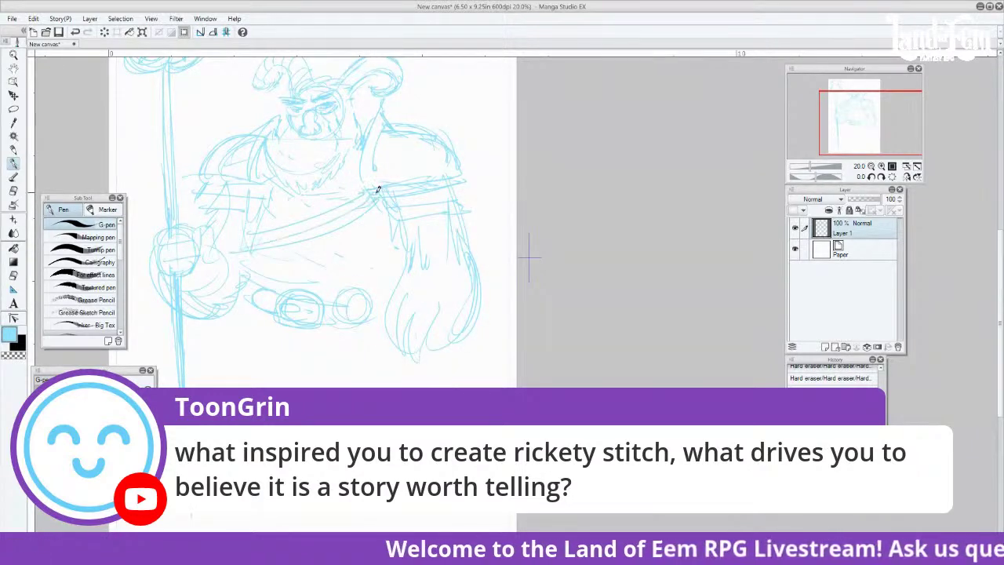
pyautogui.moveTo(275, 191); pyautogui.dragTo(378, 245)
pyautogui.moveTo(279, 188)
pyautogui.mouseDown()
pyautogui.moveTo(365, 237)
pyautogui.moveTo(359, 230)
pyautogui.moveTo(398, 239)
pyautogui.mouseUp()
pyautogui.moveTo(336, 218); pyautogui.dragTo(392, 238)
pyautogui.moveTo(305, 196); pyautogui.dragTo(354, 221)
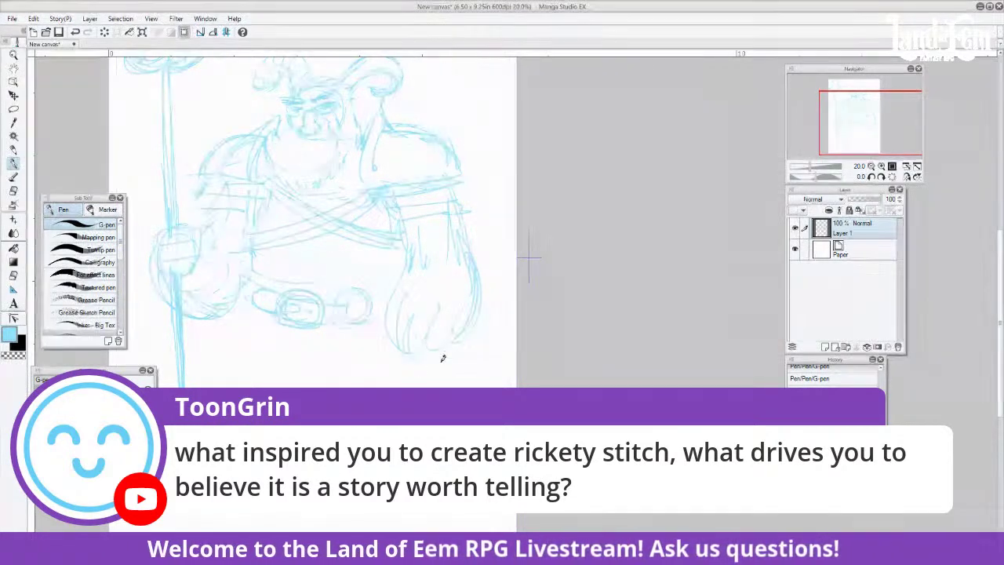
# Erase the right forearm's shaggy tufts, its inner contour and the band below the right shoulder pad
pyautogui.press('e')
pyautogui.moveTo(402, 197)
pyautogui.mouseDown()
pyautogui.moveTo(425, 230)
pyautogui.moveTo(424, 277)
pyautogui.moveTo(404, 279)
pyautogui.moveTo(385, 318)
pyautogui.moveTo(396, 332)
pyautogui.moveTo(409, 297)
pyautogui.moveTo(434, 354)
pyautogui.mouseUp()
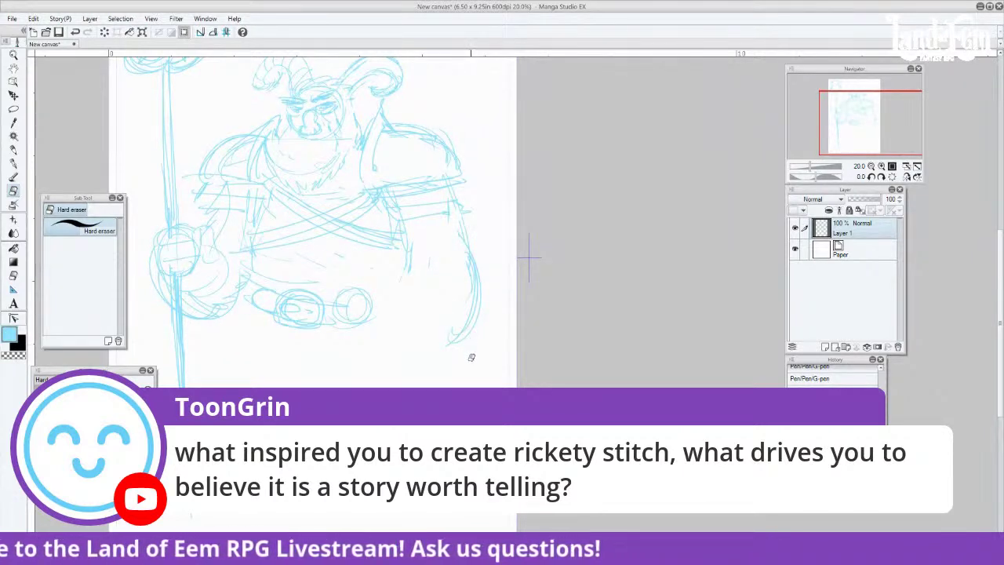
pyautogui.moveTo(390, 203)
pyautogui.mouseDown()
pyautogui.moveTo(436, 197)
pyautogui.moveTo(429, 210)
pyautogui.moveTo(467, 205)
pyautogui.mouseUp()
pyautogui.moveTo(413, 221); pyautogui.dragTo(408, 272)
pyautogui.moveTo(457, 325); pyautogui.dragTo(462, 337)
# Redraw the band beneath the right shoulder pad and add a line to the upper arm on the staff side
pyautogui.click(14, 165)
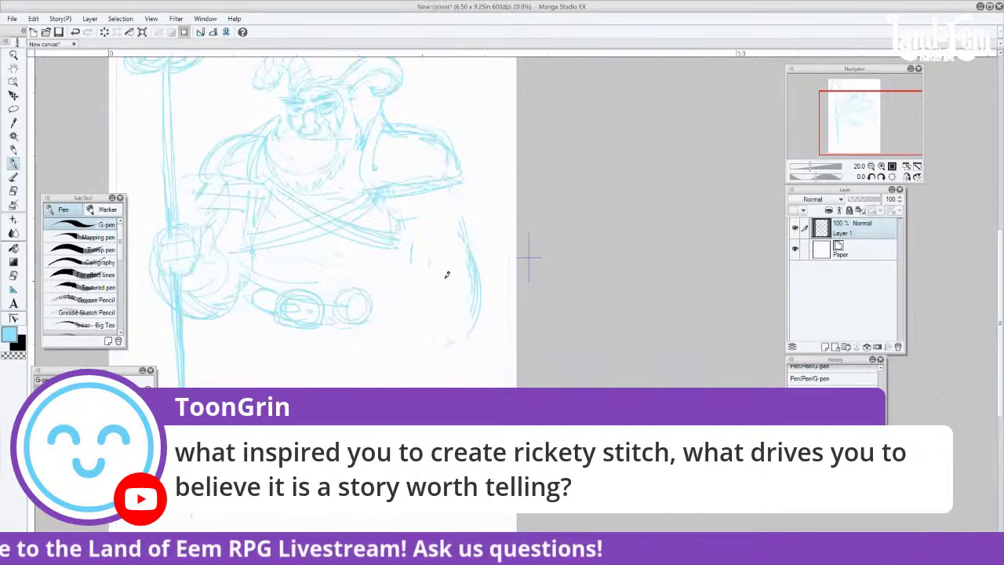
pyautogui.moveTo(391, 209); pyautogui.dragTo(460, 202)
pyautogui.moveTo(460, 185); pyautogui.dragTo(462, 199)
pyautogui.moveTo(200, 229); pyautogui.dragTo(219, 193)
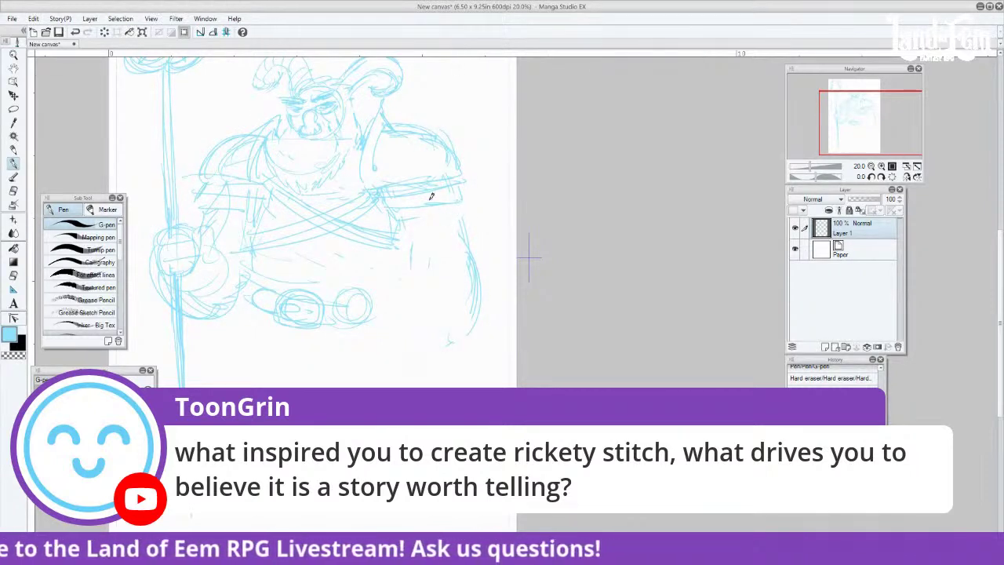
# Add small details to the belt end and staff fist, and redraw the right arm's inner edge with ragged strokes
pyautogui.moveTo(272, 296); pyautogui.dragTo(274, 293)
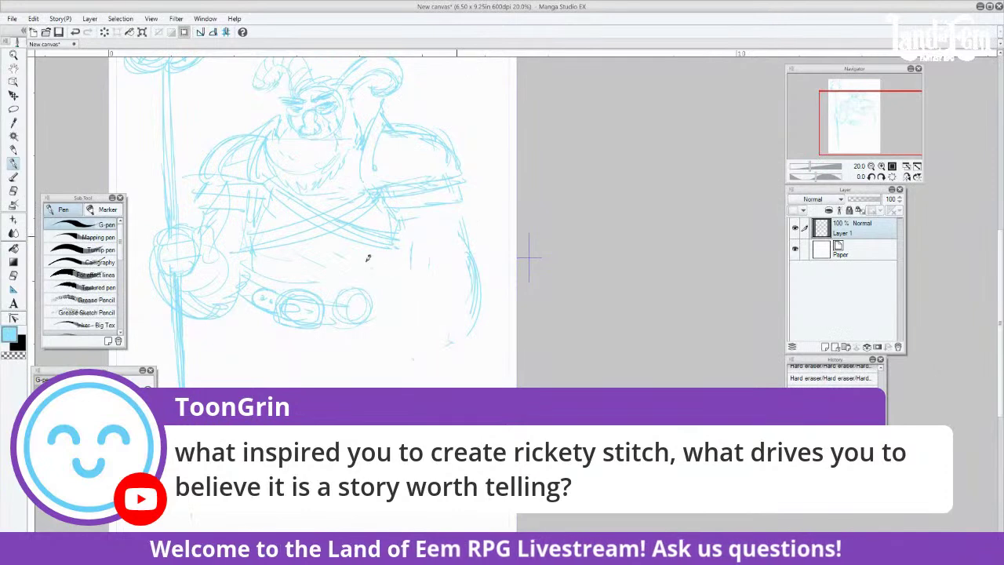
pyautogui.moveTo(175, 272)
pyautogui.mouseDown()
pyautogui.moveTo(203, 269)
pyautogui.moveTo(205, 251)
pyautogui.mouseUp()
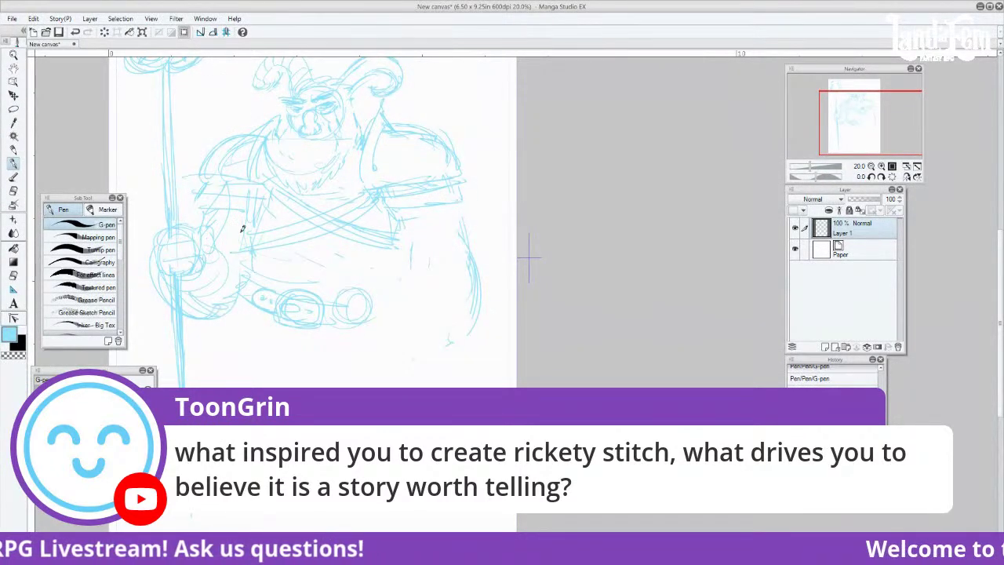
pyautogui.moveTo(403, 213); pyautogui.dragTo(413, 308)
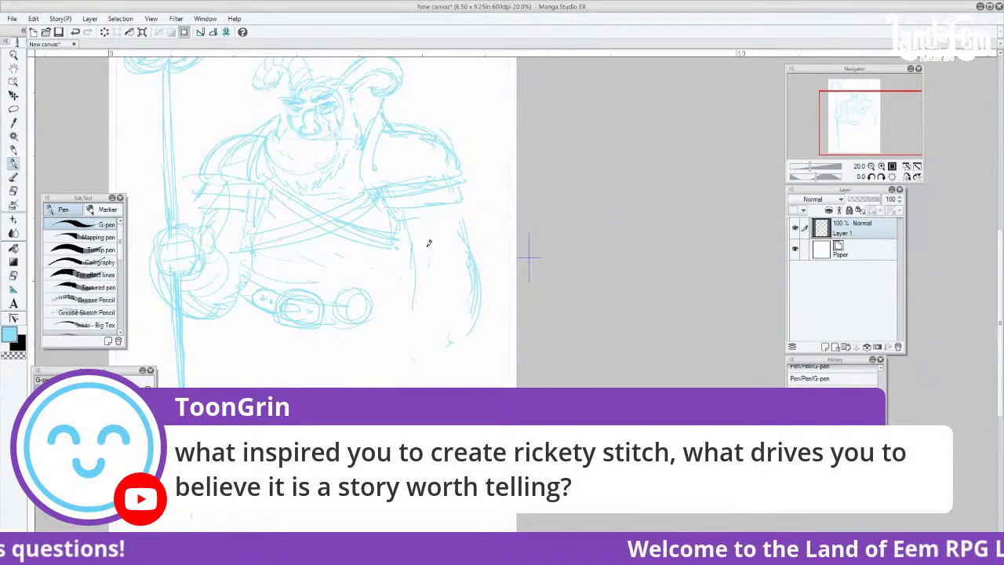
pyautogui.moveTo(412, 238); pyautogui.dragTo(409, 312)
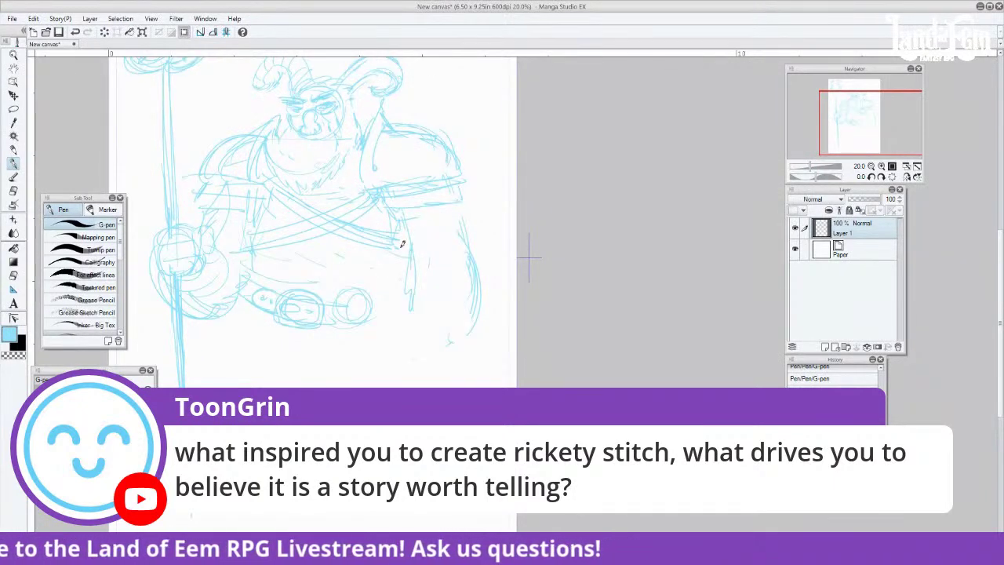
# Draw a double-outlined ring where the chest straps cross, clear the lines inside it and reinforce the right lower strap
pyautogui.moveTo(328, 204)
pyautogui.mouseDown()
pyautogui.moveTo(298, 213)
pyautogui.moveTo(295, 234)
pyautogui.moveTo(327, 196)
pyautogui.moveTo(333, 211)
pyautogui.moveTo(305, 211)
pyautogui.moveTo(312, 237)
pyautogui.moveTo(337, 227)
pyautogui.moveTo(299, 216)
pyautogui.moveTo(318, 237)
pyautogui.mouseUp()
pyautogui.press('e')
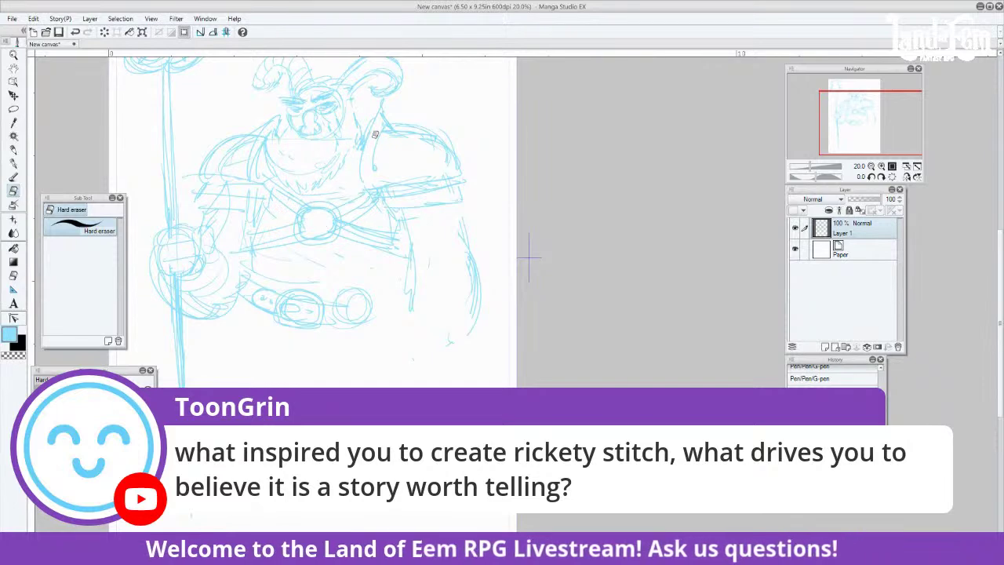
pyautogui.press('p')
pyautogui.moveTo(330, 213)
pyautogui.mouseDown()
pyautogui.moveTo(335, 228)
pyautogui.moveTo(308, 230)
pyautogui.mouseUp()
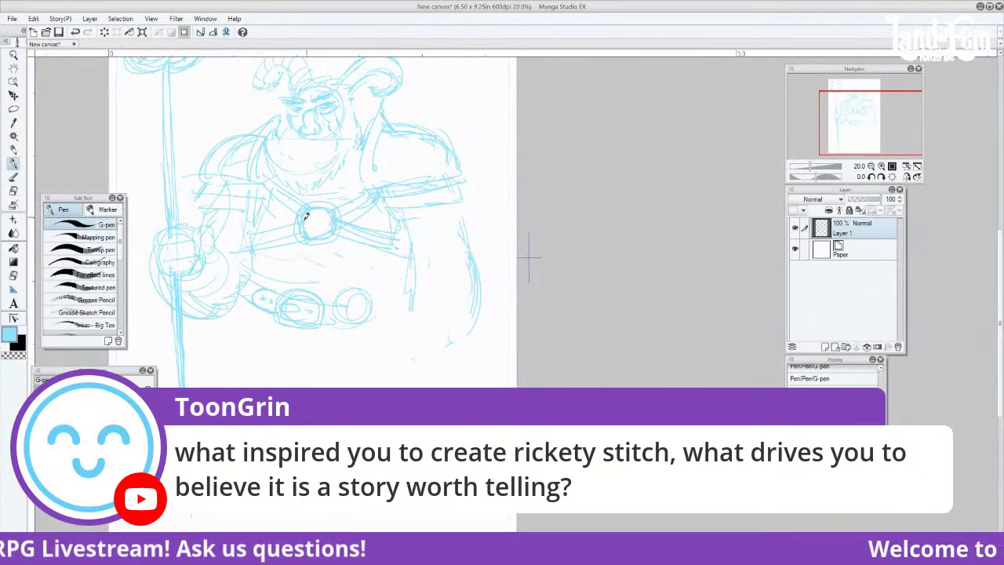
pyautogui.moveTo(353, 228)
pyautogui.mouseDown()
pyautogui.moveTo(328, 227)
pyautogui.moveTo(407, 253)
pyautogui.mouseUp()
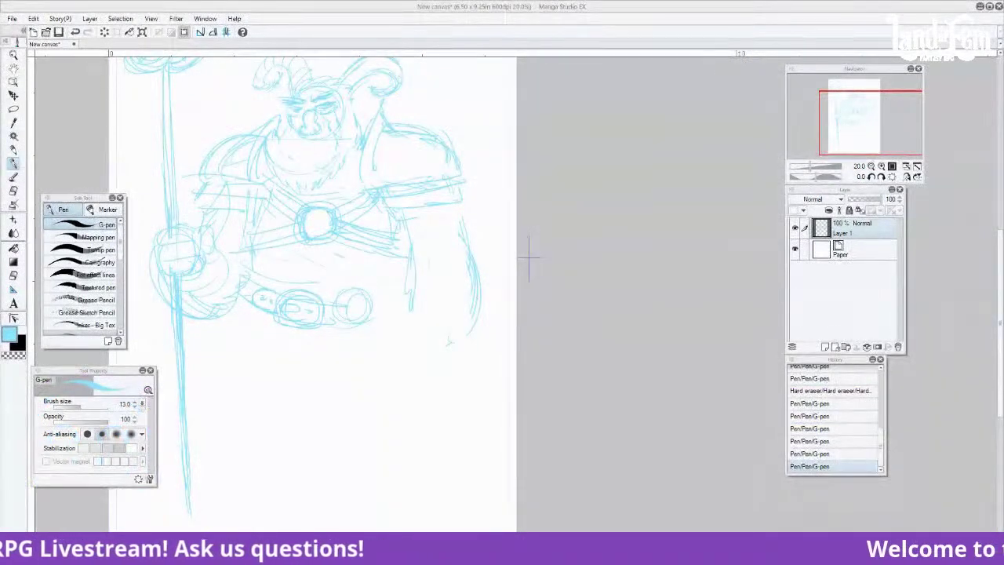
# Add fur strokes to the beard's edge and draw curved ridges along the right horn
pyautogui.moveTo(344, 174); pyautogui.dragTo(350, 167)
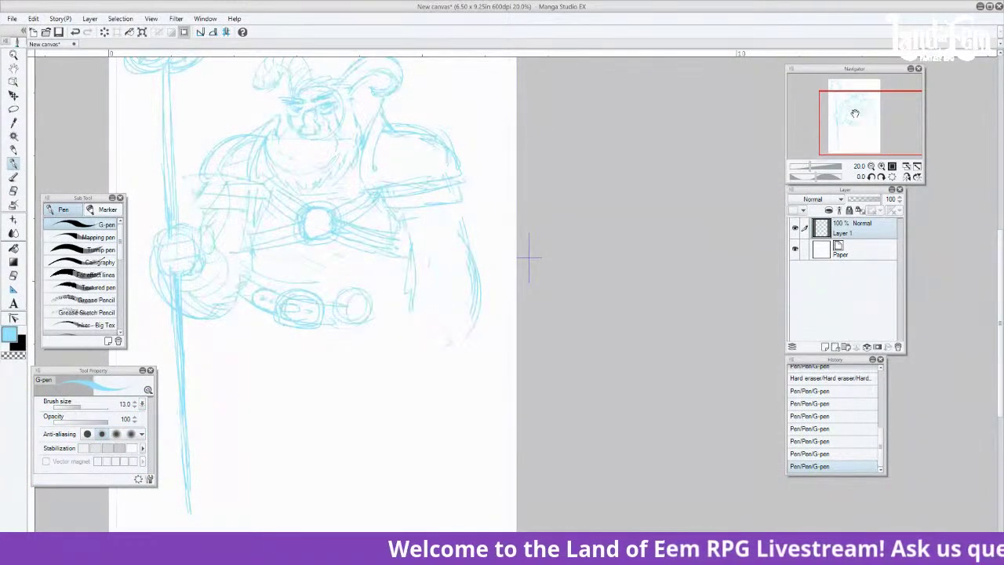
pyautogui.moveTo(854, 112); pyautogui.dragTo(853, 103)
pyautogui.moveTo(362, 132); pyautogui.dragTo(383, 155)
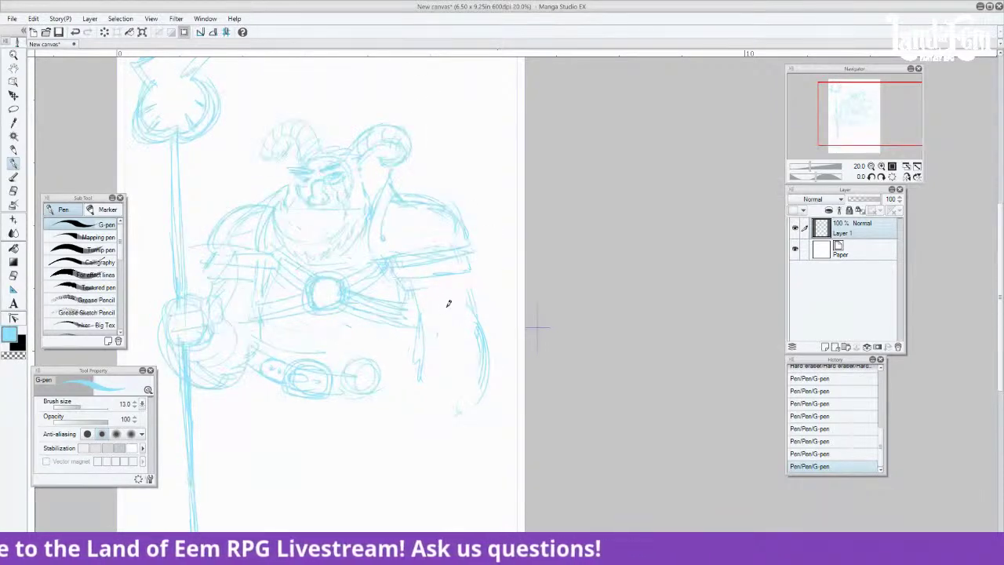
# Reinforce the chest ring and the torso's staff-side edge, and add a small stroke beside the inner edge of the lowered arm
pyautogui.moveTo(319, 312); pyautogui.dragTo(324, 285)
pyautogui.moveTo(266, 307); pyautogui.dragTo(271, 346)
pyautogui.moveTo(411, 338); pyautogui.dragTo(408, 351)
pyautogui.moveTo(856, 117); pyautogui.dragTo(858, 136)
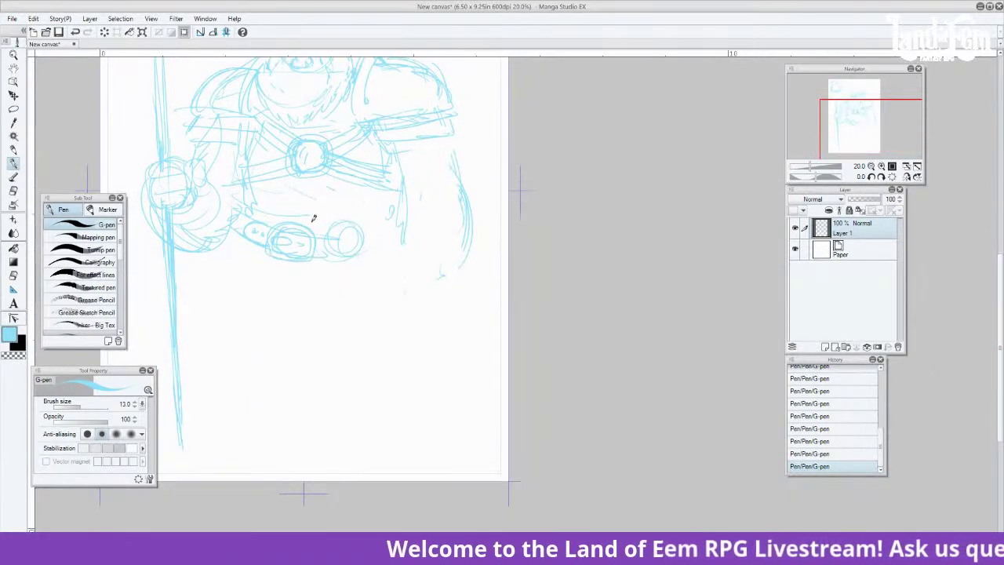
# Extend the belt to the torso's far edge with curved lines, and outline a rounded flap hanging below it on the staff side
pyautogui.moveTo(332, 237); pyautogui.dragTo(415, 215)
pyautogui.moveTo(345, 256); pyautogui.dragTo(421, 235)
pyautogui.moveTo(315, 257); pyautogui.dragTo(396, 233)
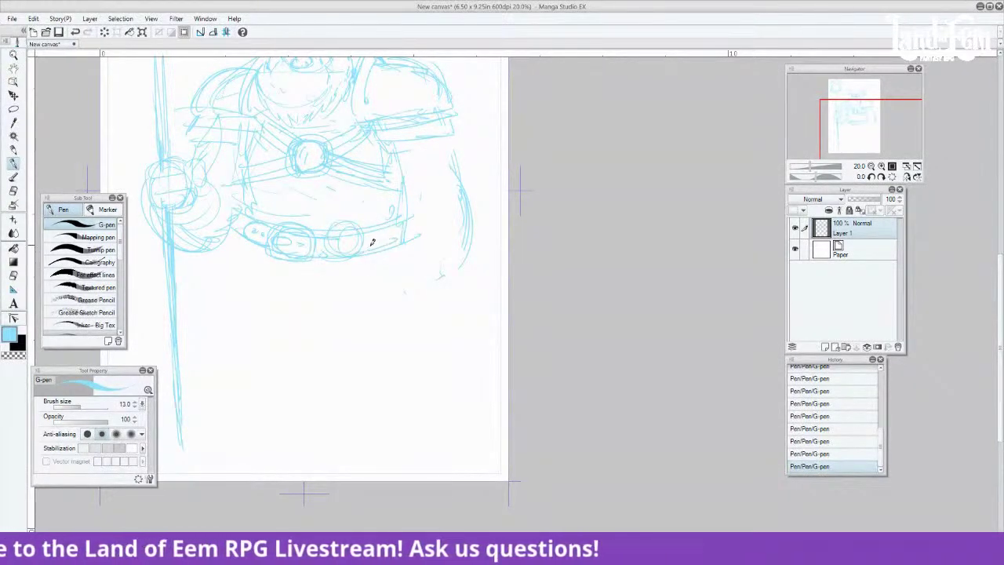
pyautogui.moveTo(877, 133); pyautogui.dragTo(876, 122)
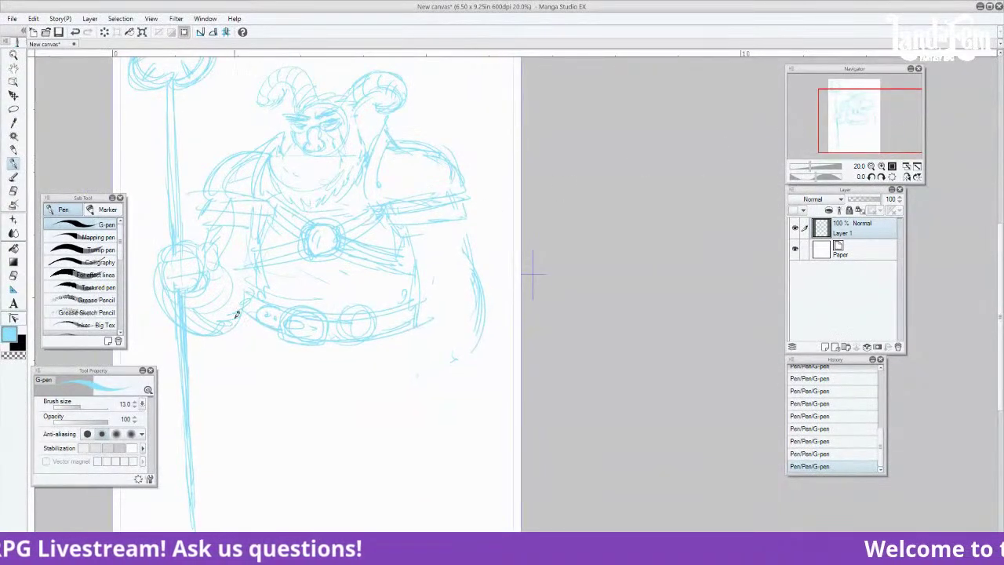
pyautogui.moveTo(228, 332); pyautogui.dragTo(264, 320)
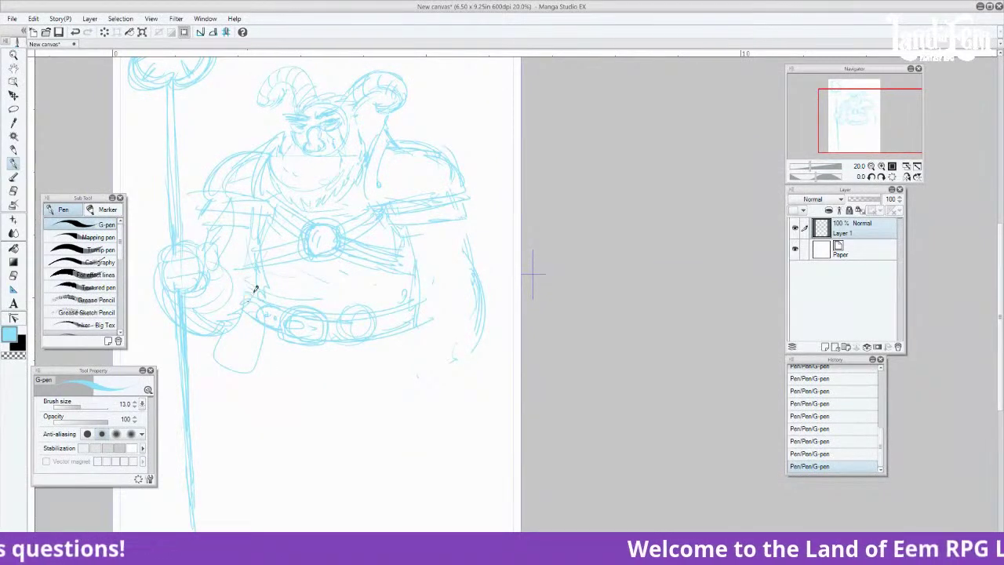
pyautogui.moveTo(215, 343)
pyautogui.mouseDown()
pyautogui.moveTo(256, 311)
pyautogui.moveTo(239, 351)
pyautogui.mouseUp()
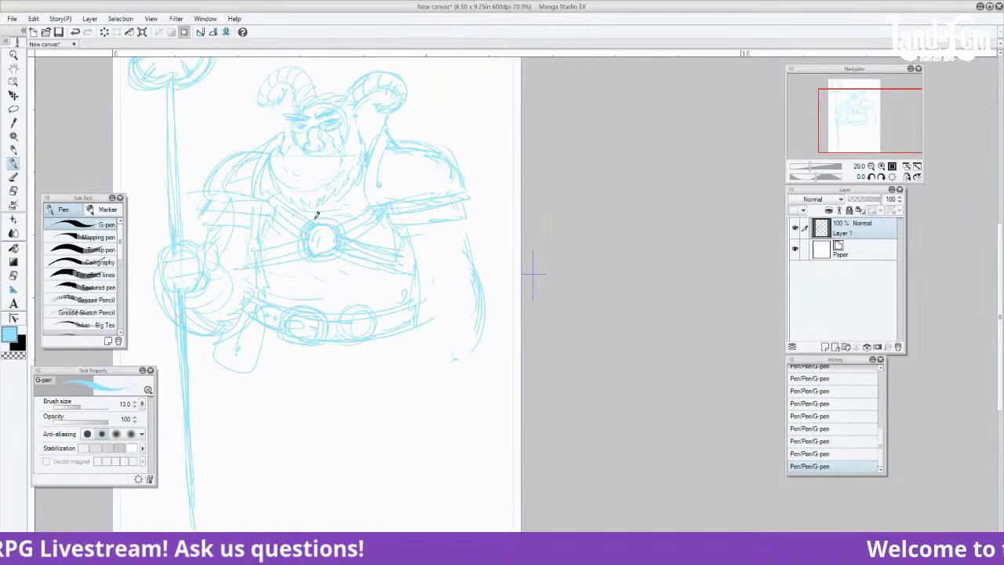
# Erase the excess lines around the chest ring and the adjoining straps, and redraw the strap edges running into the ring
pyautogui.press('e')
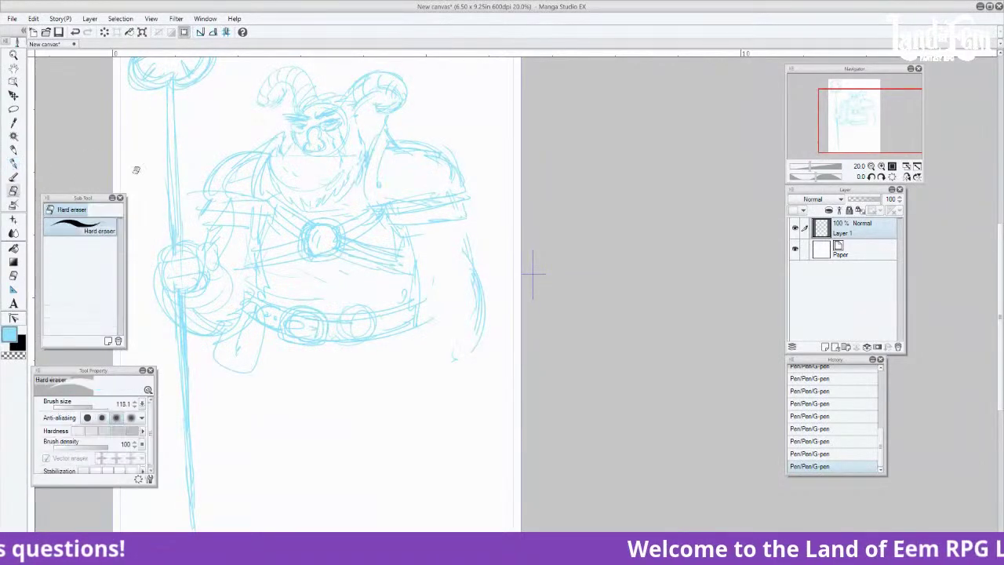
pyautogui.moveTo(305, 207)
pyautogui.mouseDown()
pyautogui.moveTo(337, 223)
pyautogui.moveTo(370, 257)
pyautogui.mouseUp()
pyautogui.moveTo(301, 246); pyautogui.dragTo(291, 191)
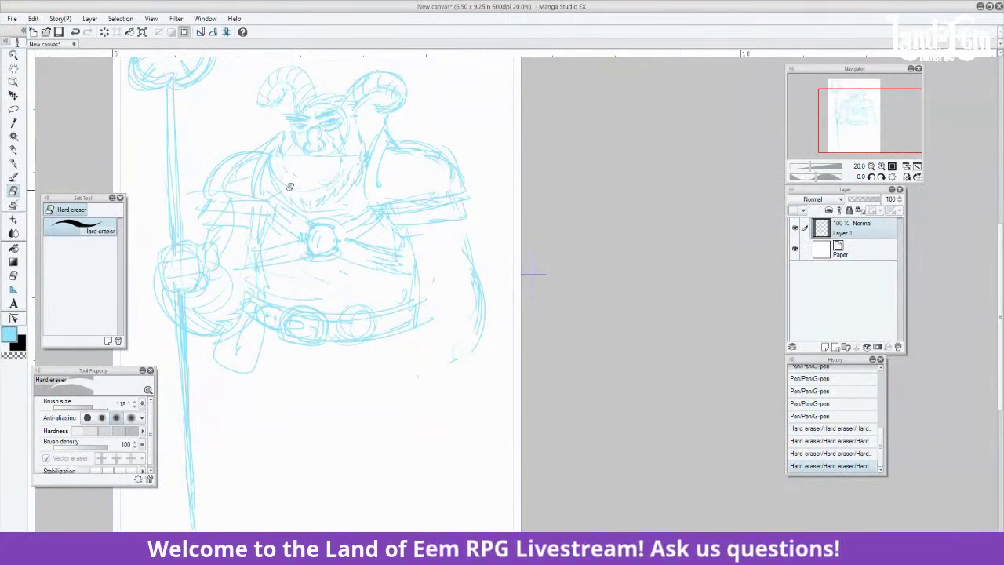
pyautogui.moveTo(393, 247)
pyautogui.mouseDown()
pyautogui.moveTo(397, 240)
pyautogui.moveTo(402, 257)
pyautogui.mouseUp()
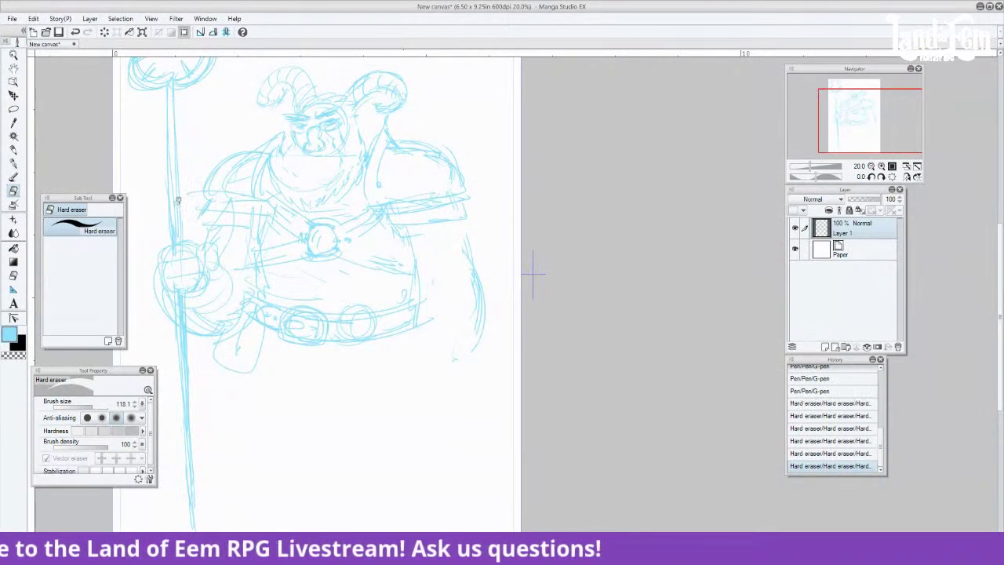
pyautogui.click(14, 164)
pyautogui.moveTo(340, 237)
pyautogui.mouseDown()
pyautogui.moveTo(408, 250)
pyautogui.moveTo(341, 229)
pyautogui.moveTo(380, 218)
pyautogui.moveTo(366, 208)
pyautogui.moveTo(335, 243)
pyautogui.moveTo(415, 260)
pyautogui.moveTo(369, 213)
pyautogui.moveTo(337, 238)
pyautogui.moveTo(382, 189)
pyautogui.moveTo(358, 204)
pyautogui.moveTo(269, 207)
pyautogui.moveTo(316, 235)
pyautogui.moveTo(325, 222)
pyautogui.moveTo(306, 230)
pyautogui.moveTo(303, 249)
pyautogui.moveTo(343, 234)
pyautogui.mouseUp()
pyautogui.hotkey('ctrl', 'z')
pyautogui.hotkey('ctrl', 'z')
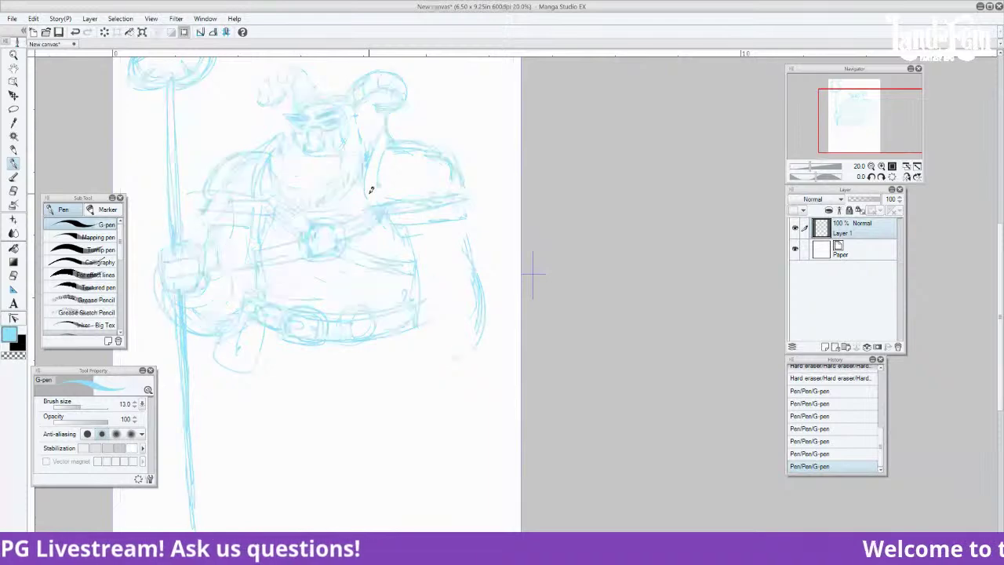
# Erase the circle on the belt beside the buckle, plus the stray lines past the belt's end and outside the shoulder pad
pyautogui.press('e')
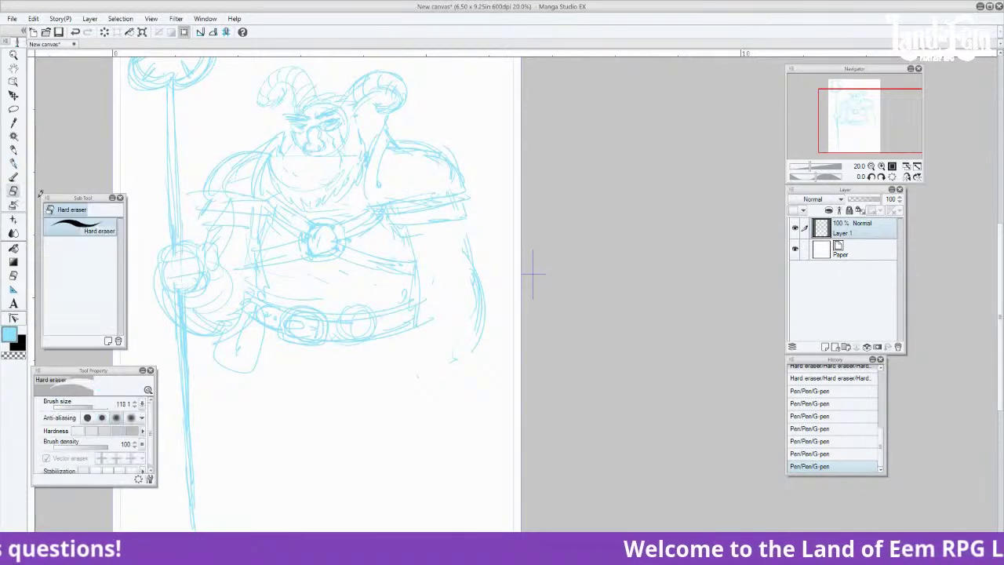
pyautogui.moveTo(355, 319); pyautogui.dragTo(362, 314)
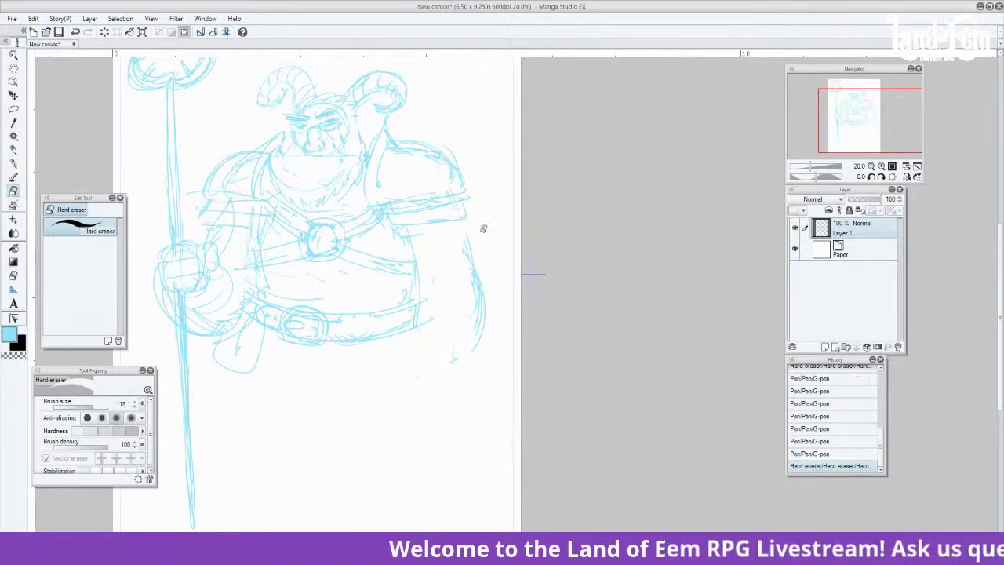
pyautogui.moveTo(429, 312); pyautogui.dragTo(439, 307)
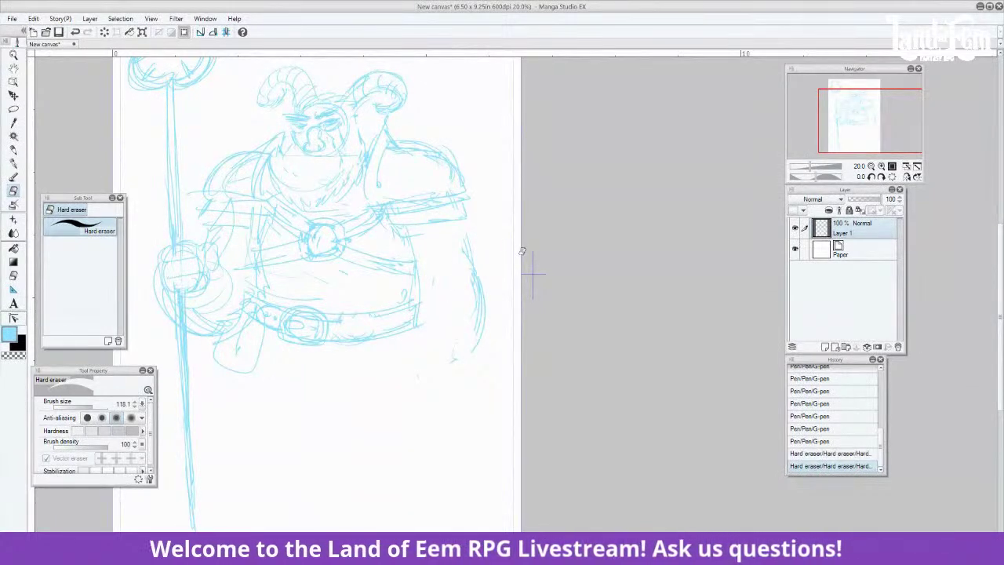
pyautogui.moveTo(468, 169); pyautogui.dragTo(470, 177)
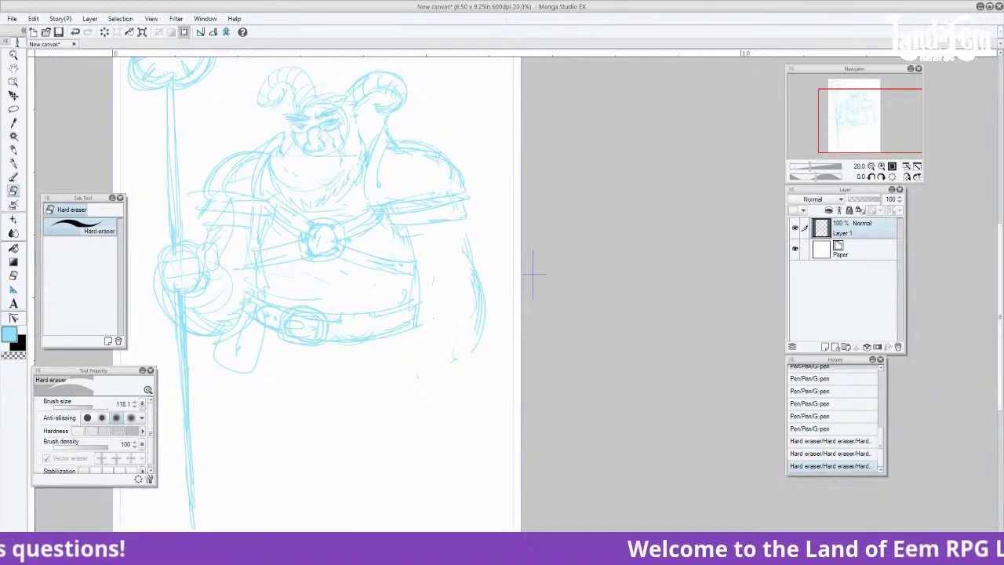
# Lasso the whole drawing, scale it proportionally to 86, and position it centred against the page's upper edge
pyautogui.click(856, 129)
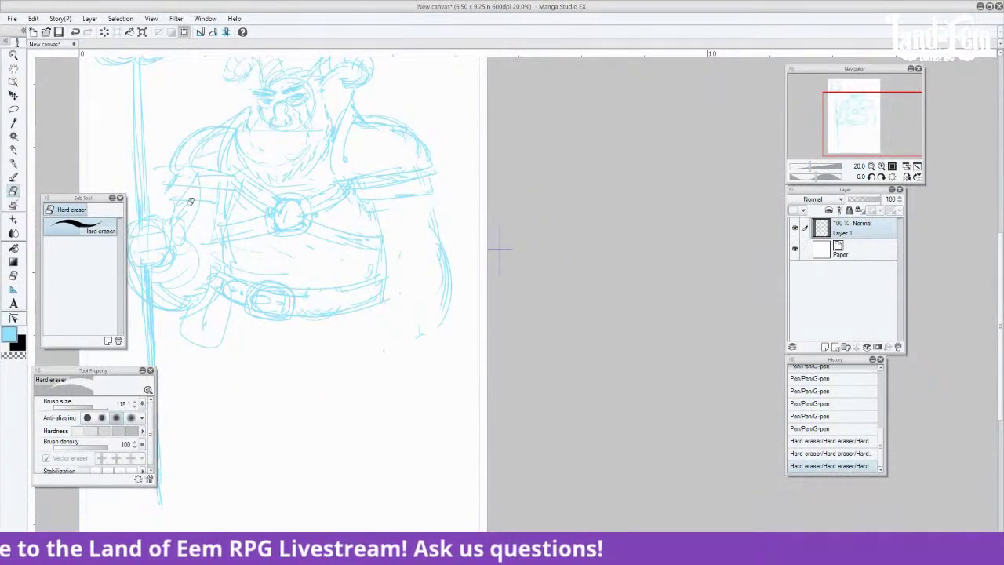
pyautogui.moveTo(810, 168); pyautogui.dragTo(800, 169)
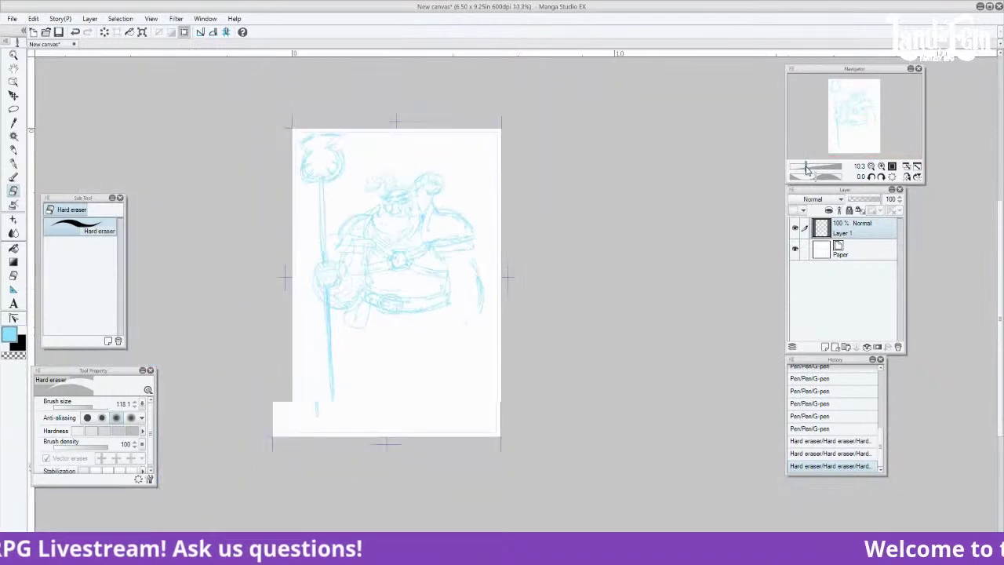
pyautogui.click(14, 110)
pyautogui.moveTo(227, 242)
pyautogui.mouseDown()
pyautogui.moveTo(441, 408)
pyautogui.moveTo(244, 151)
pyautogui.mouseUp()
pyautogui.click(349, 456)
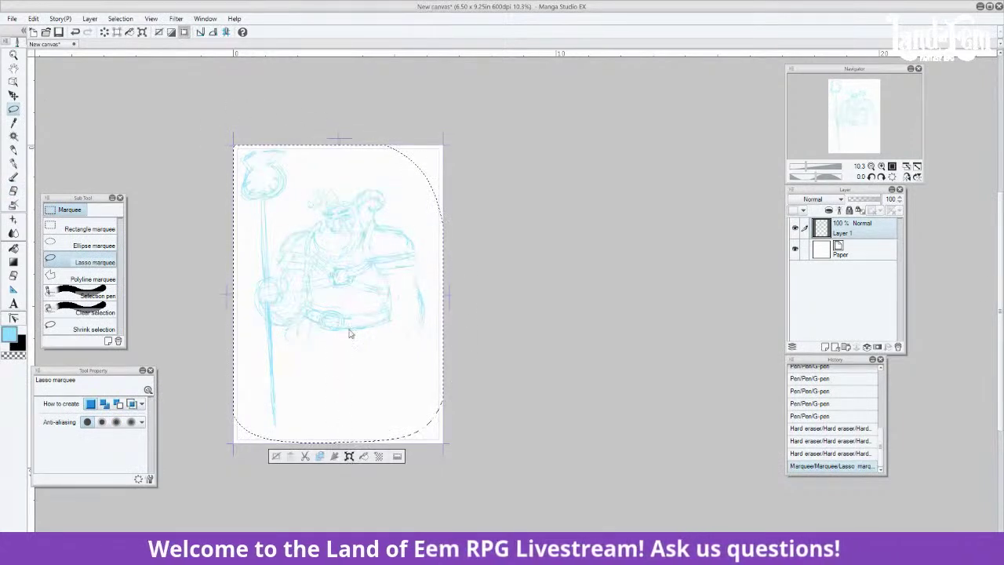
pyautogui.moveTo(442, 145); pyautogui.dragTo(421, 178)
pyautogui.moveTo(398, 245); pyautogui.dragTo(406, 220)
pyautogui.moveTo(424, 153); pyautogui.dragTo(420, 160)
pyautogui.moveTo(410, 187); pyautogui.dragTo(422, 154)
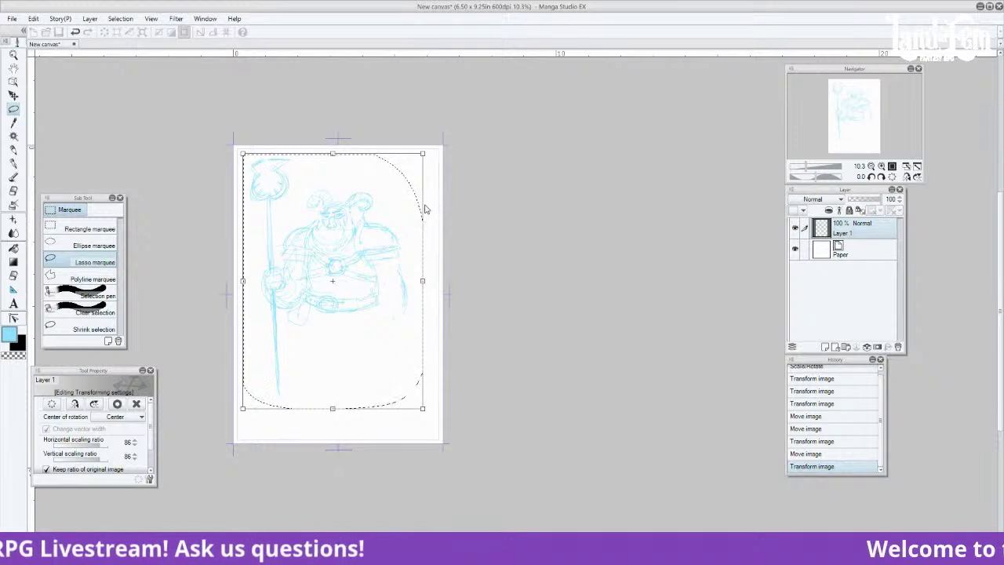
pyautogui.moveTo(403, 218); pyautogui.dragTo(408, 210)
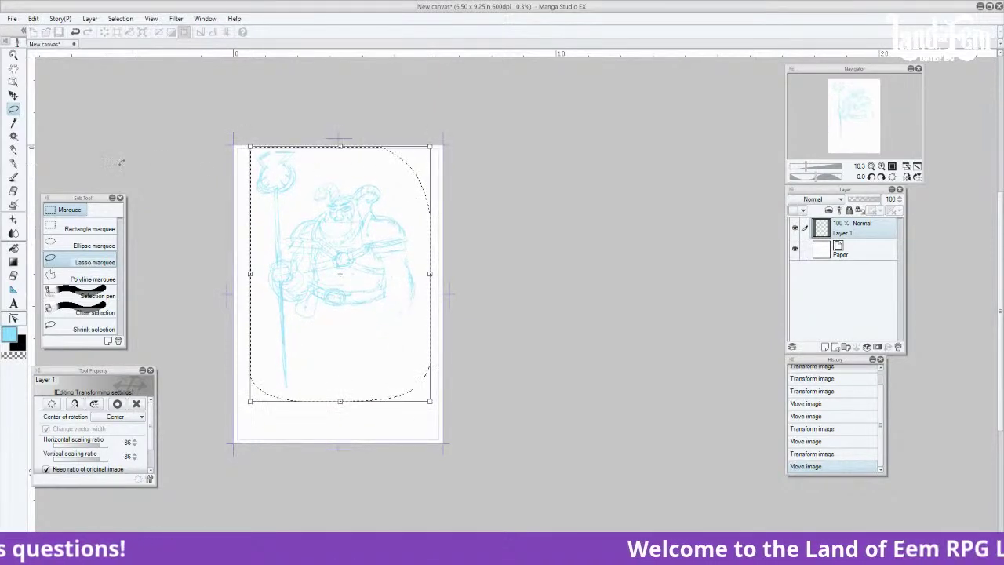
pyautogui.click(14, 109)
pyautogui.click(456, 214)
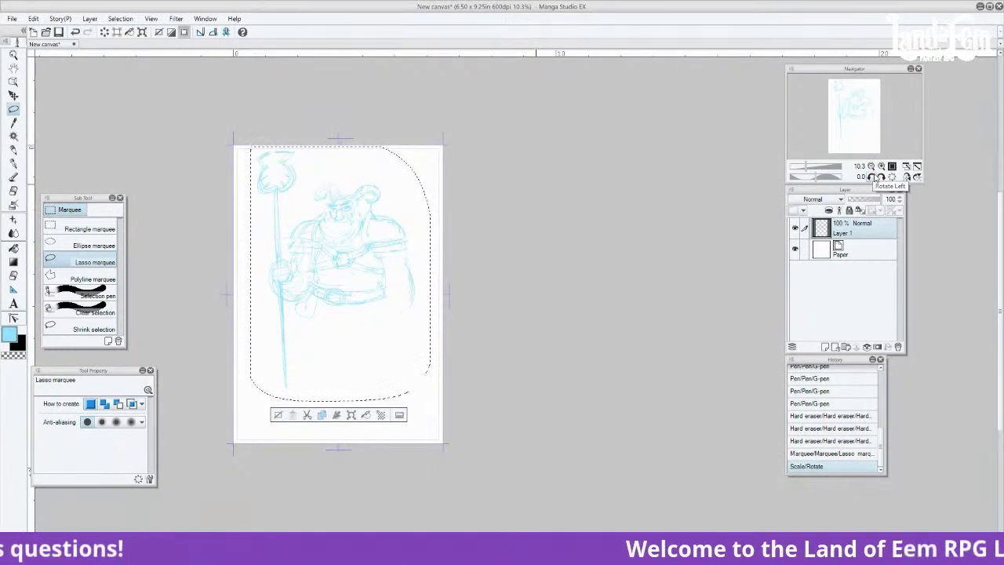
# Clear the selection around the scaled figure
pyautogui.click(881, 167)
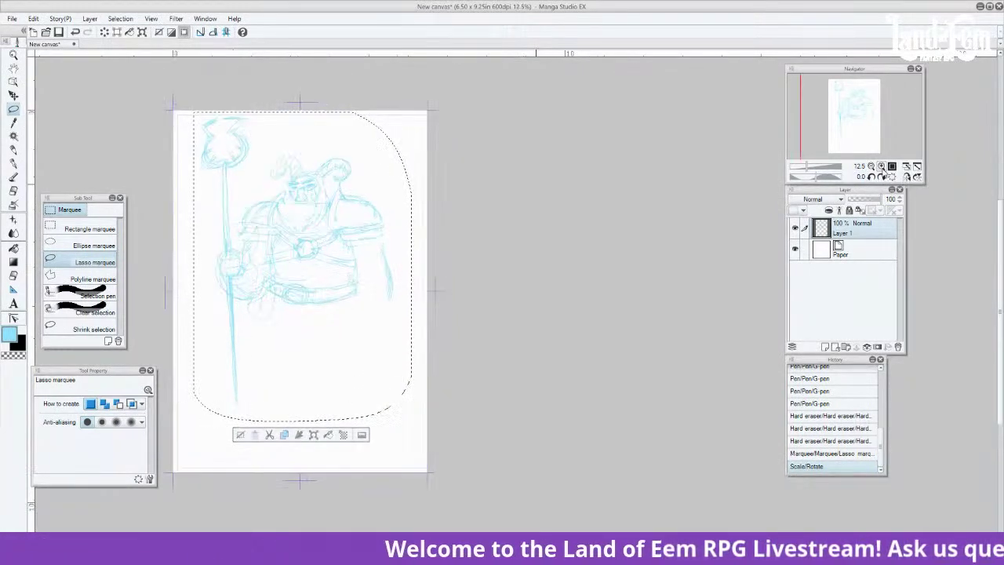
pyautogui.click(881, 168)
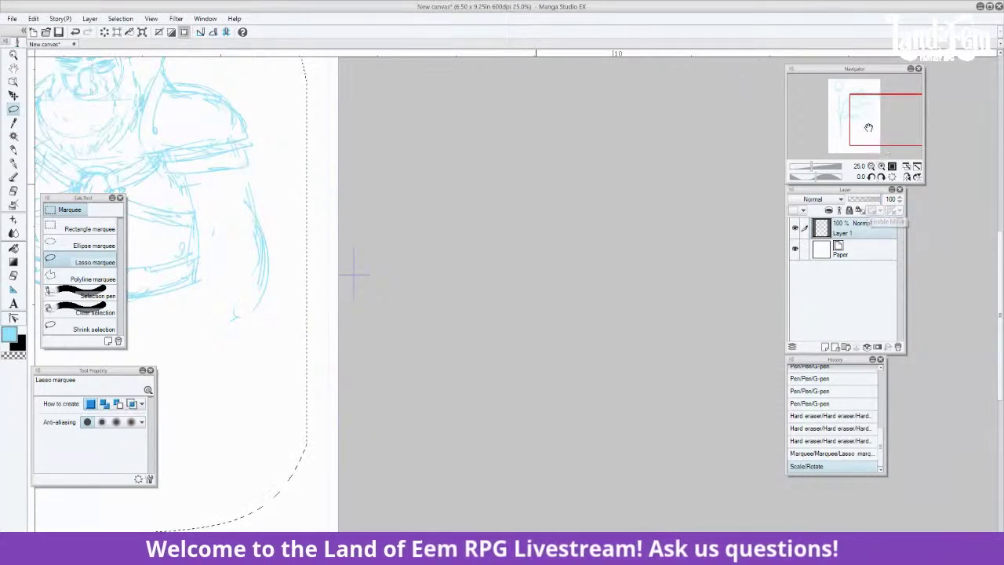
pyautogui.moveTo(893, 137); pyautogui.dragTo(860, 116)
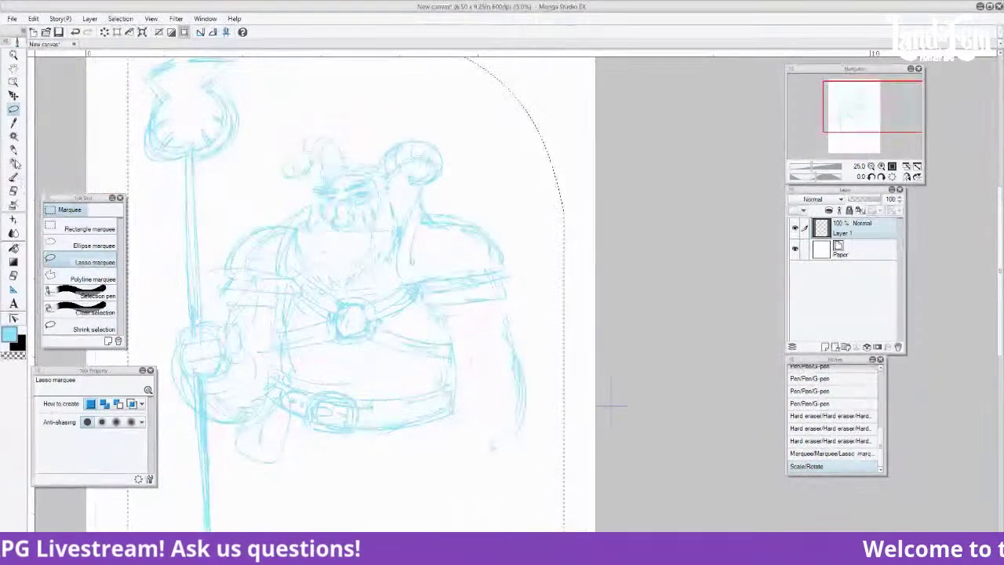
pyautogui.click(563, 95)
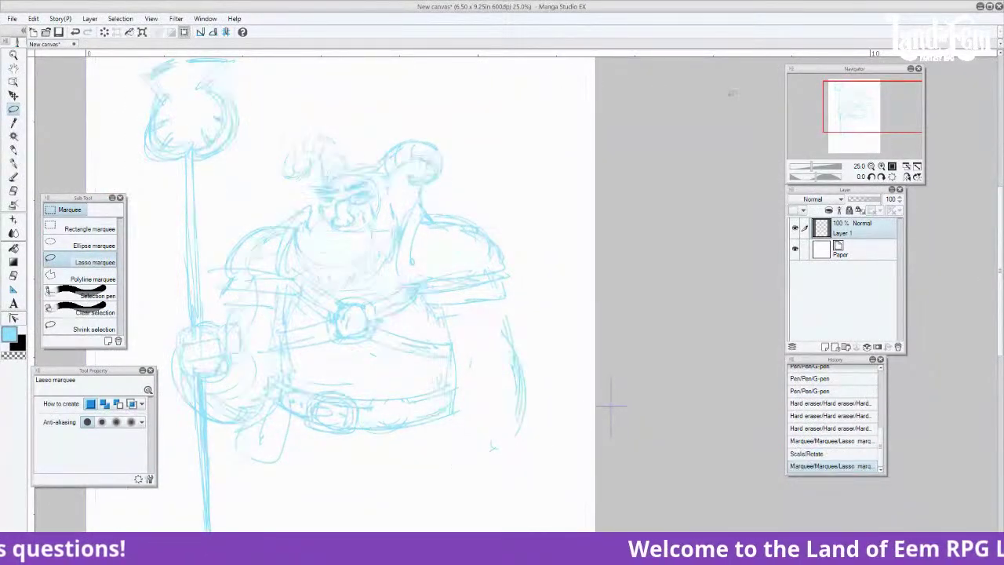
# Redraw the knuckles of the fist on the staff, and add curved bands and hatching to the forearm behind it
pyautogui.moveTo(856, 117)
pyautogui.mouseDown()
pyautogui.moveTo(853, 108)
pyautogui.moveTo(858, 120)
pyautogui.mouseUp()
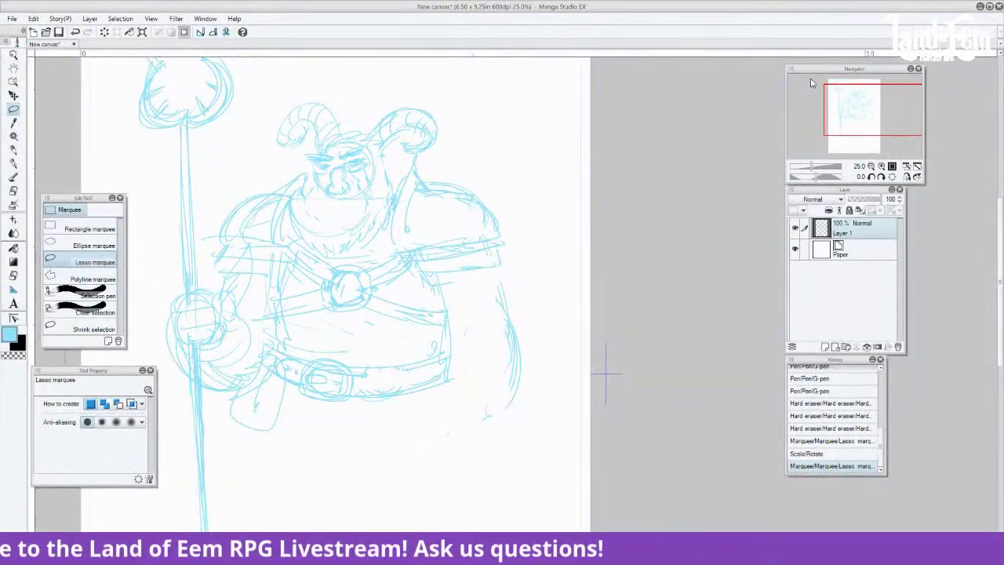
pyautogui.moveTo(864, 110); pyautogui.dragTo(862, 116)
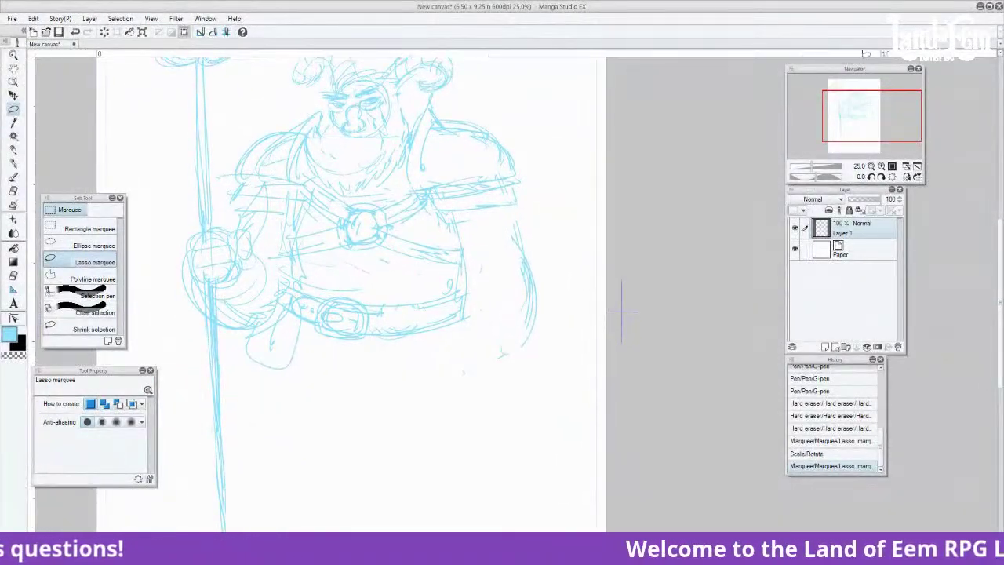
pyautogui.press('p')
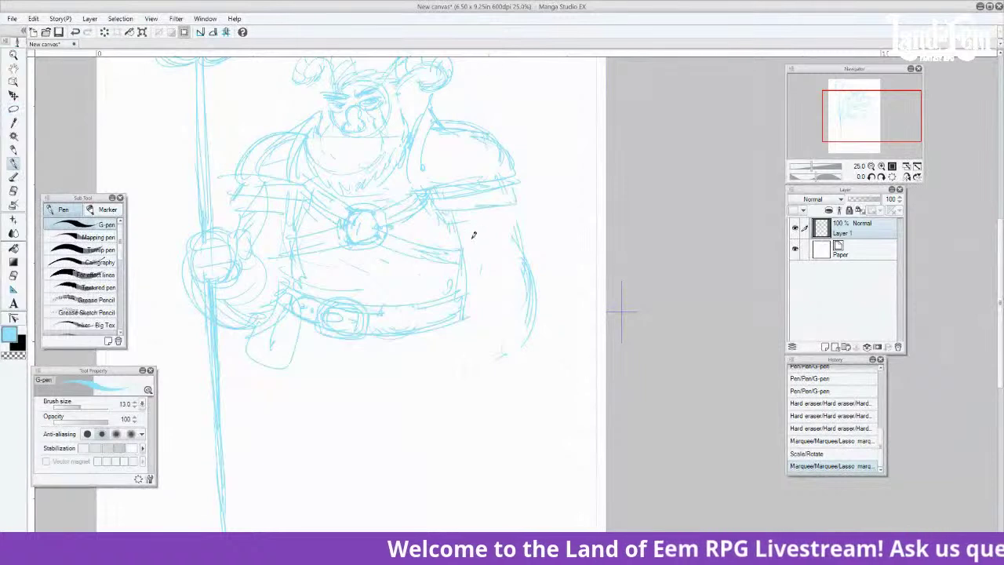
pyautogui.moveTo(249, 311)
pyautogui.mouseDown()
pyautogui.moveTo(229, 318)
pyautogui.moveTo(255, 260)
pyautogui.mouseUp()
pyautogui.hotkey('ctrl', 'z')
pyautogui.moveTo(217, 312)
pyautogui.mouseDown()
pyautogui.moveTo(252, 272)
pyautogui.moveTo(239, 321)
pyautogui.moveTo(218, 274)
pyautogui.moveTo(192, 264)
pyautogui.moveTo(215, 306)
pyautogui.mouseUp()
pyautogui.moveTo(197, 272)
pyautogui.mouseDown()
pyautogui.moveTo(219, 274)
pyautogui.moveTo(215, 283)
pyautogui.mouseUp()
pyautogui.moveTo(220, 227); pyautogui.dragTo(193, 271)
pyautogui.moveTo(253, 249)
pyautogui.mouseDown()
pyautogui.moveTo(241, 270)
pyautogui.moveTo(267, 223)
pyautogui.mouseUp()
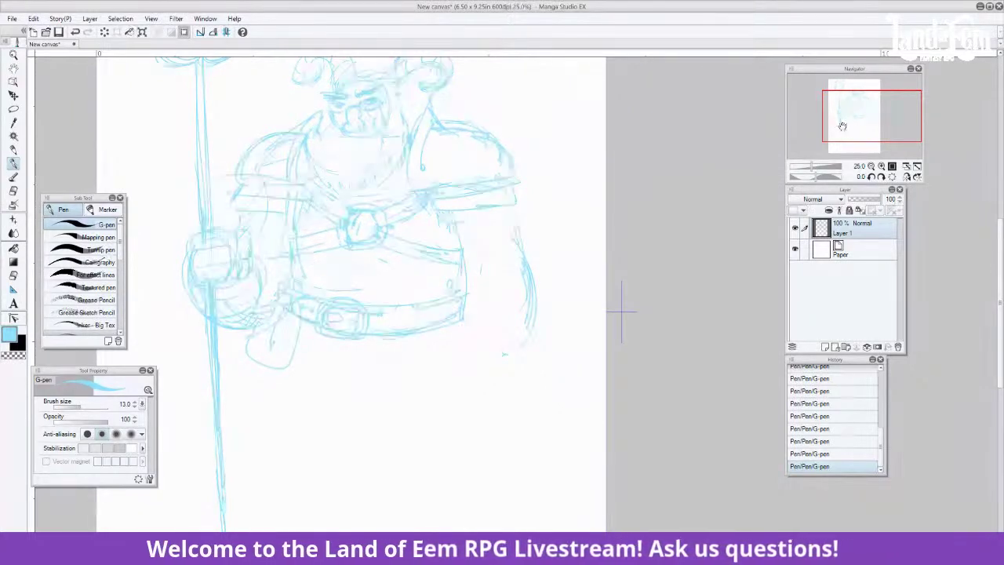
# Erase the inner curl of the horn on the lowered-arm side and the extra lines inside the staff-side shoulder pad
pyautogui.moveTo(854, 124)
pyautogui.mouseDown()
pyautogui.moveTo(869, 125)
pyautogui.moveTo(866, 113)
pyautogui.moveTo(867, 123)
pyautogui.moveTo(855, 118)
pyautogui.mouseUp()
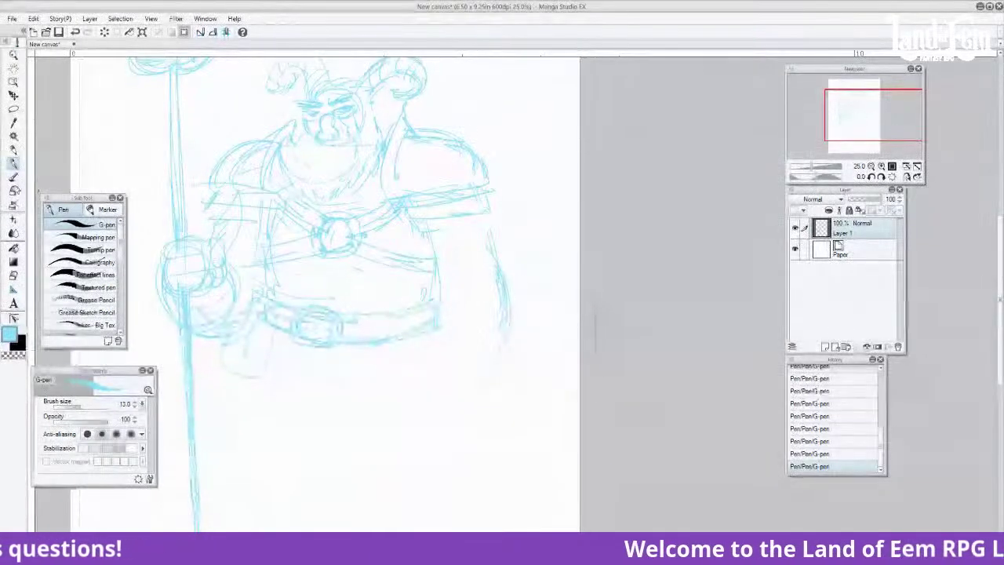
pyautogui.press('e')
pyautogui.moveTo(398, 86); pyautogui.dragTo(405, 102)
pyautogui.moveTo(253, 144); pyautogui.dragTo(235, 183)
pyautogui.moveTo(857, 113)
pyautogui.mouseDown()
pyautogui.moveTo(862, 104)
pyautogui.moveTo(874, 106)
pyautogui.moveTo(869, 114)
pyautogui.mouseUp()
pyautogui.moveTo(390, 143)
pyautogui.mouseDown()
pyautogui.moveTo(402, 164)
pyautogui.moveTo(376, 166)
pyautogui.mouseUp()
# Redraw the erased horn's curled tip and add short strokes to the face and beard edge
pyautogui.click(14, 164)
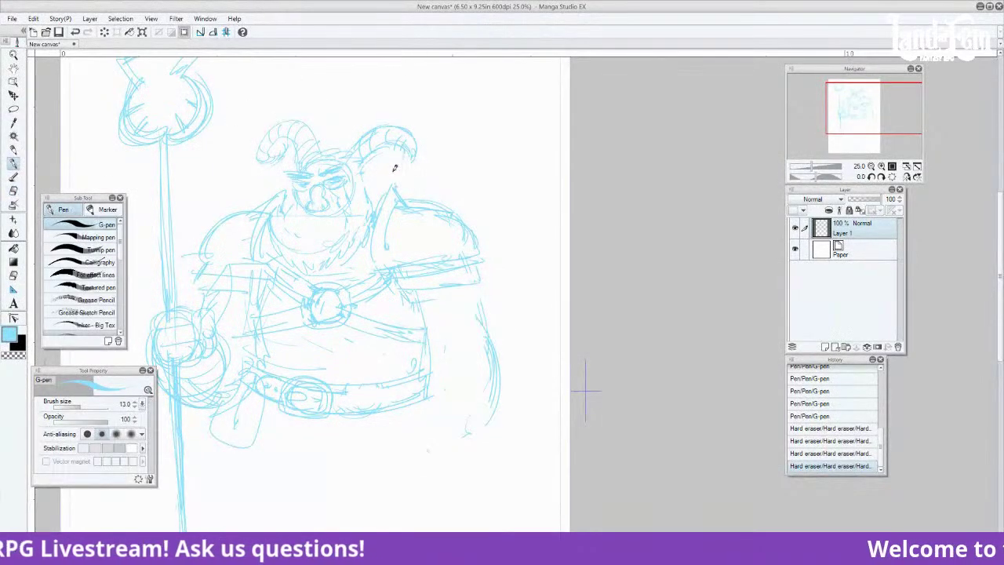
pyautogui.moveTo(392, 169)
pyautogui.mouseDown()
pyautogui.moveTo(419, 154)
pyautogui.moveTo(395, 149)
pyautogui.mouseUp()
pyautogui.moveTo(299, 196); pyautogui.dragTo(301, 204)
pyautogui.moveTo(326, 248); pyautogui.dragTo(354, 228)
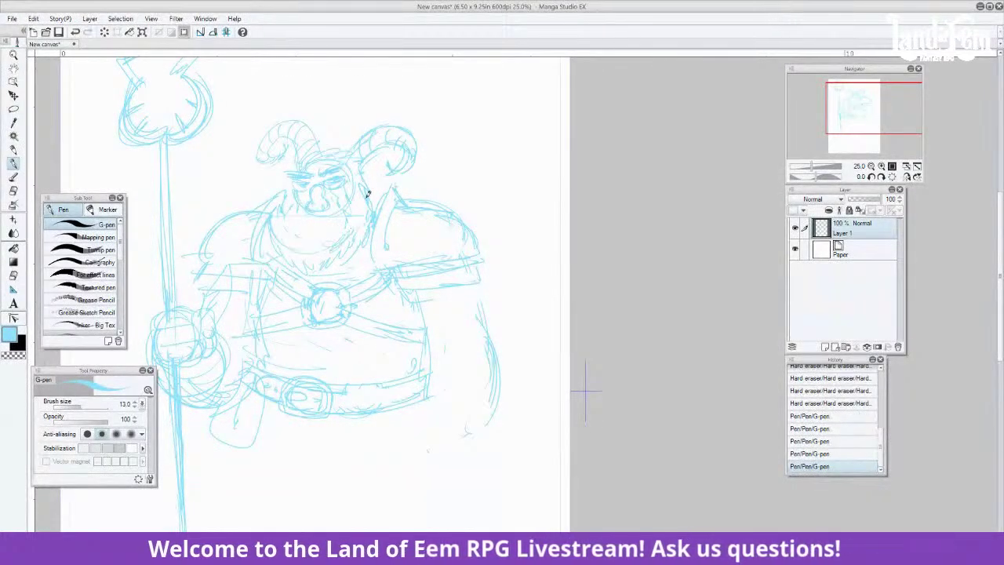
# Sketch the inner forearm edge and a rounded fist with knuckle ovals at the end of the lowered arm
pyautogui.scroll(-5, 691, 188)
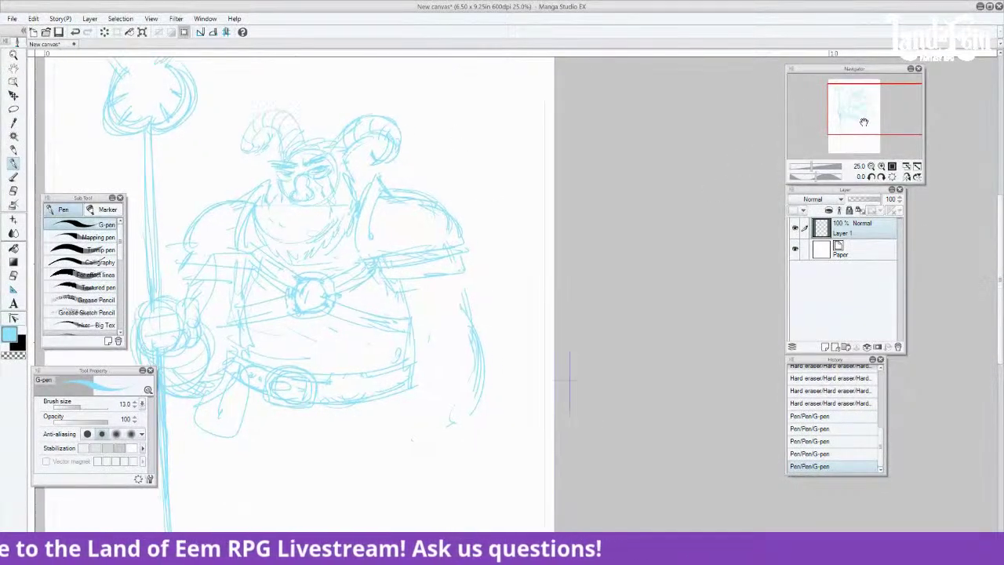
pyautogui.moveTo(312, 330); pyautogui.dragTo(306, 332)
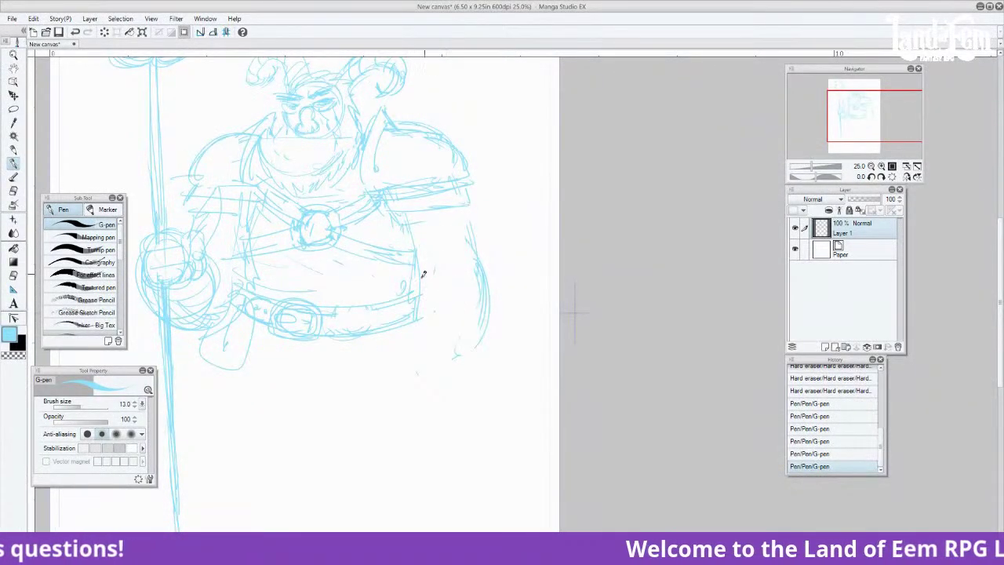
pyautogui.moveTo(409, 327); pyautogui.dragTo(397, 383)
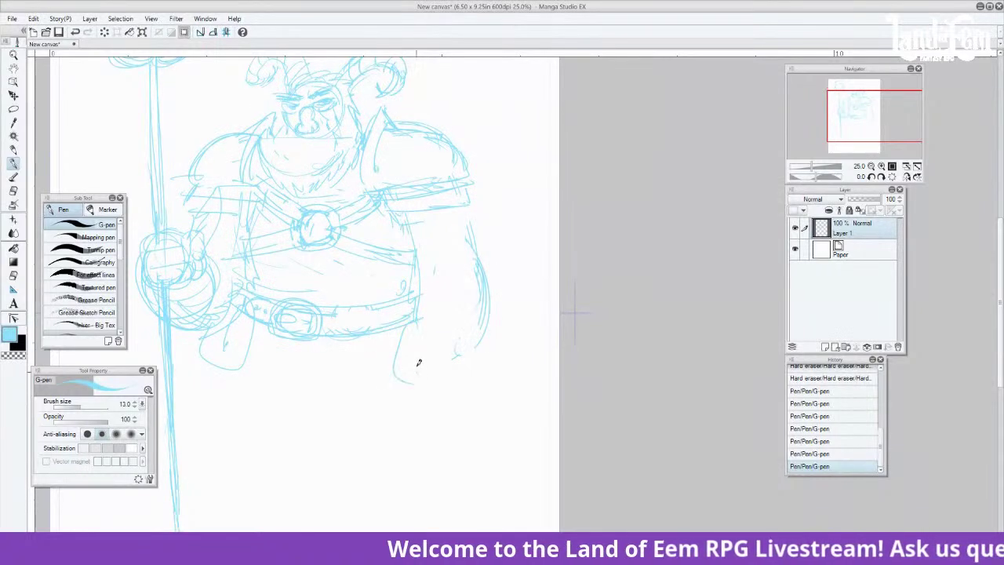
pyautogui.hotkey('ctrl', 'z')
pyautogui.moveTo(409, 327)
pyautogui.mouseDown()
pyautogui.moveTo(392, 380)
pyautogui.moveTo(438, 384)
pyautogui.mouseUp()
pyautogui.moveTo(380, 336); pyautogui.dragTo(360, 397)
pyautogui.hotkey('ctrl', 'z')
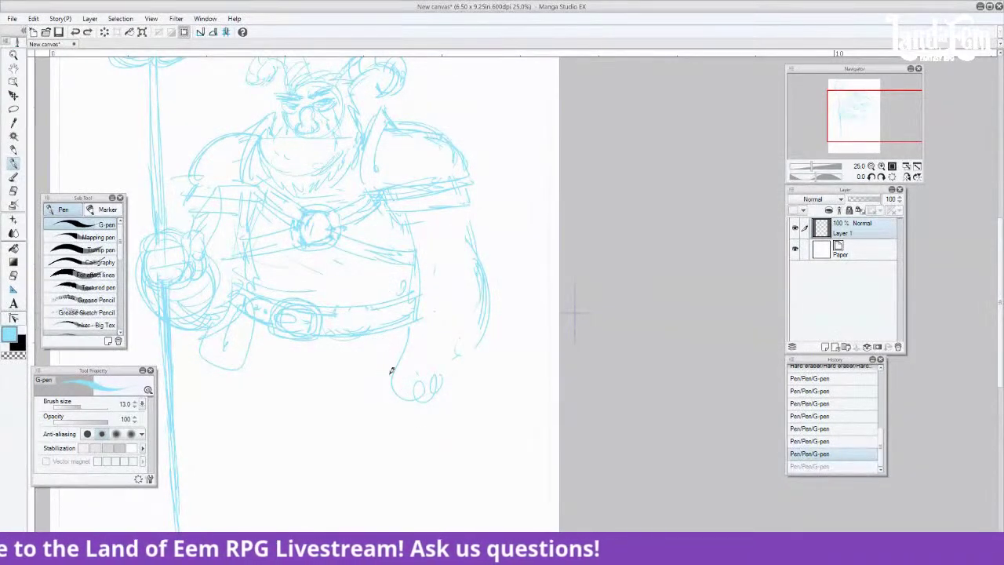
pyautogui.moveTo(396, 365)
pyautogui.mouseDown()
pyautogui.moveTo(402, 392)
pyautogui.moveTo(399, 367)
pyautogui.mouseUp()
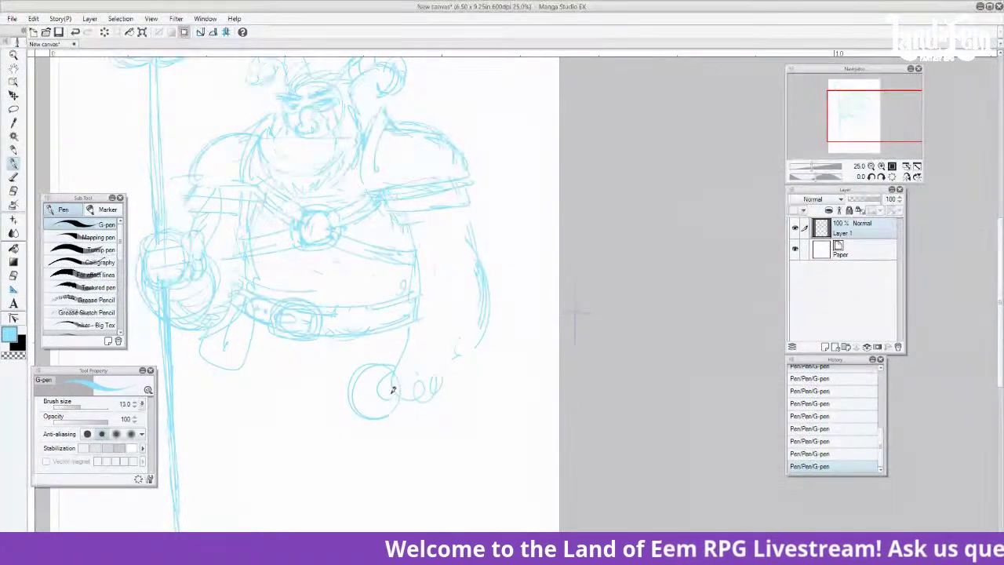
pyautogui.hotkey('ctrl', 'z')
pyautogui.moveTo(397, 432); pyautogui.dragTo(437, 406)
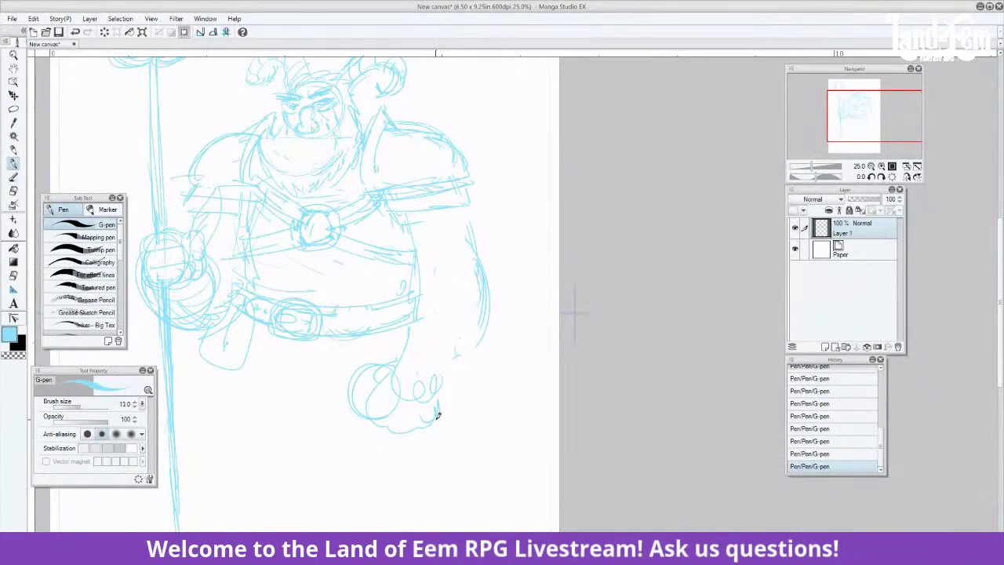
# Erase the knuckle ovals and the large thumb-side circle of the lowered fist
pyautogui.press('e')
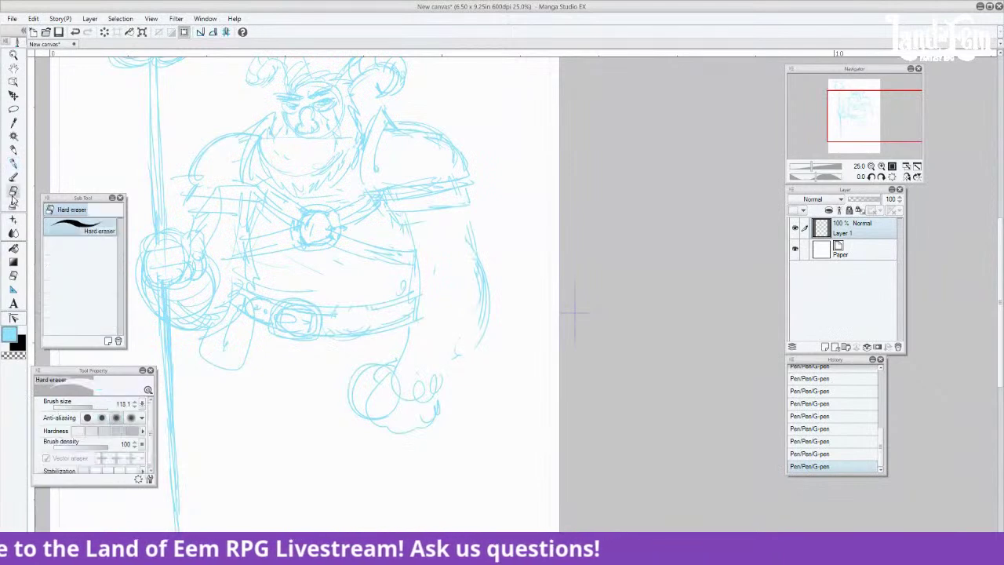
pyautogui.moveTo(389, 398)
pyautogui.mouseDown()
pyautogui.moveTo(394, 379)
pyautogui.moveTo(403, 408)
pyautogui.moveTo(424, 390)
pyautogui.moveTo(407, 400)
pyautogui.mouseUp()
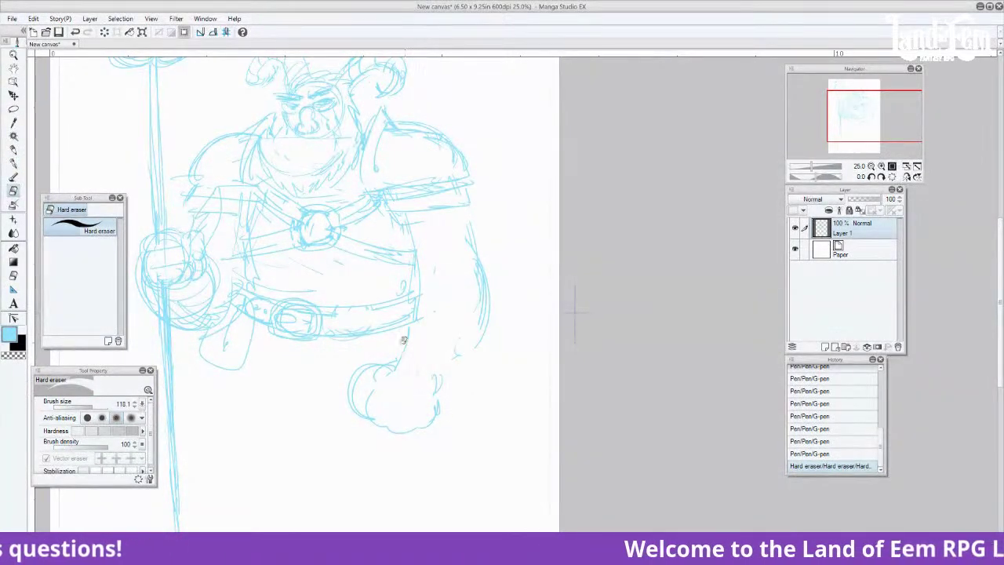
pyautogui.moveTo(357, 363)
pyautogui.mouseDown()
pyautogui.moveTo(354, 408)
pyautogui.moveTo(359, 393)
pyautogui.mouseUp()
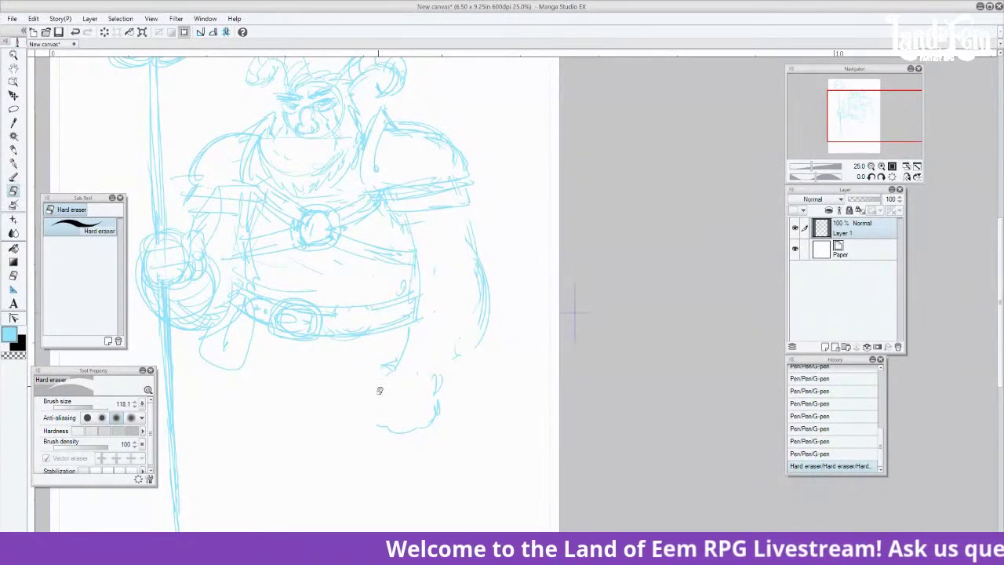
# Redraw the lowered arm with overlapping outer strokes, a curved line across the elbow, and a ragged band at the wrist
pyautogui.click(12, 165)
pyautogui.moveTo(408, 328)
pyautogui.mouseDown()
pyautogui.moveTo(388, 395)
pyautogui.moveTo(408, 379)
pyautogui.moveTo(429, 388)
pyautogui.moveTo(452, 363)
pyautogui.moveTo(466, 366)
pyautogui.moveTo(475, 340)
pyautogui.mouseUp()
pyautogui.hotkey('ctrl', 'z')
pyautogui.moveTo(471, 223); pyautogui.dragTo(484, 255)
pyautogui.moveTo(416, 302)
pyautogui.mouseDown()
pyautogui.moveTo(462, 303)
pyautogui.moveTo(443, 302)
pyautogui.moveTo(479, 324)
pyautogui.mouseUp()
pyautogui.moveTo(430, 374); pyautogui.dragTo(426, 369)
pyautogui.moveTo(437, 287); pyautogui.dragTo(474, 321)
# Try several elongated finger outlines hanging below the wrist of the lowered arm
pyautogui.moveTo(386, 367); pyautogui.dragTo(371, 422)
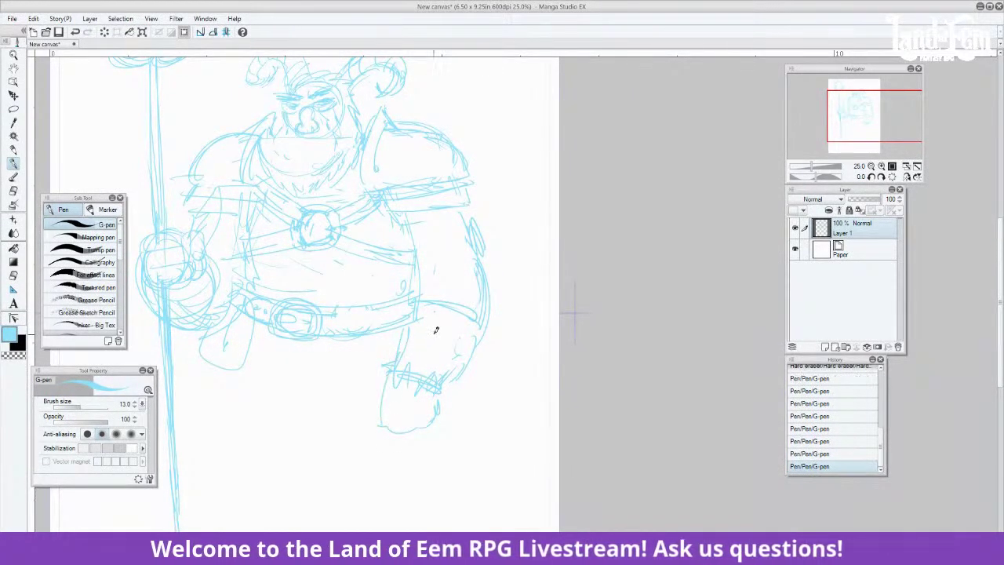
pyautogui.hotkey('ctrl', 'z')
pyautogui.moveTo(392, 378); pyautogui.dragTo(366, 441)
pyautogui.hotkey('ctrl', 'z')
pyautogui.moveTo(390, 372); pyautogui.dragTo(381, 451)
pyautogui.hotkey('ctrl', 'z')
pyautogui.moveTo(387, 381)
pyautogui.mouseDown()
pyautogui.moveTo(364, 443)
pyautogui.moveTo(380, 462)
pyautogui.moveTo(391, 421)
pyautogui.moveTo(398, 470)
pyautogui.moveTo(416, 410)
pyautogui.moveTo(442, 399)
pyautogui.moveTo(440, 444)
pyautogui.moveTo(425, 413)
pyautogui.moveTo(407, 468)
pyautogui.mouseUp()
pyautogui.hotkey('ctrl', 'z')
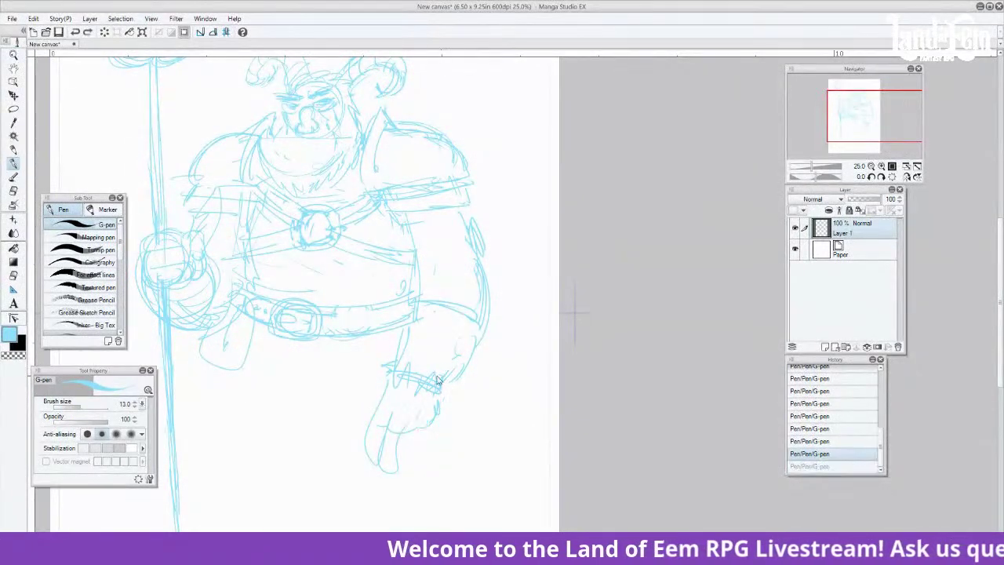
# Erase the hand and fingers below the ragged wrist band of the lowered arm
pyautogui.click(13, 190)
pyautogui.moveTo(390, 380)
pyautogui.mouseDown()
pyautogui.moveTo(375, 448)
pyautogui.moveTo(383, 405)
pyautogui.moveTo(404, 398)
pyautogui.moveTo(426, 393)
pyautogui.moveTo(442, 428)
pyautogui.moveTo(411, 396)
pyautogui.moveTo(374, 425)
pyautogui.mouseUp()
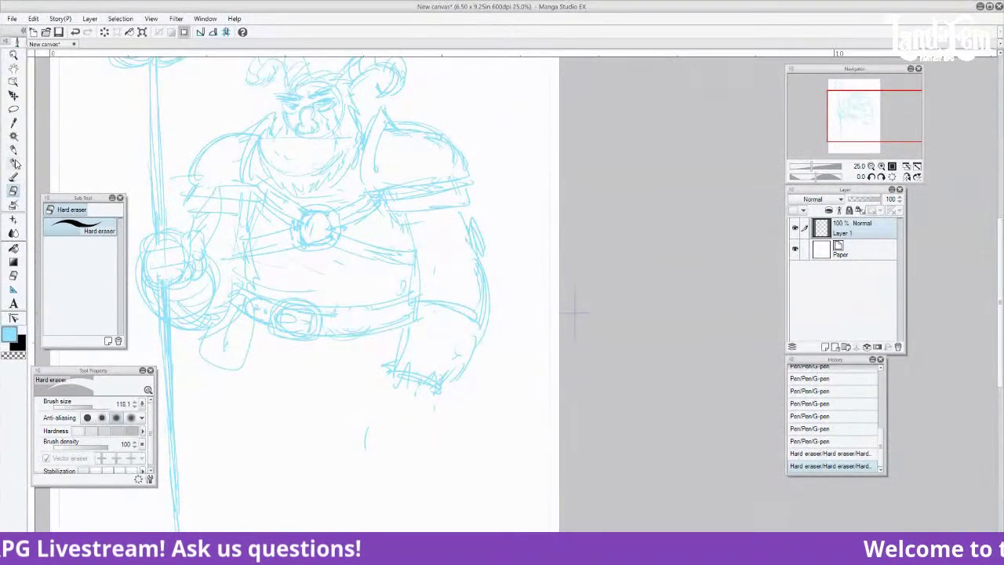
# Sketch the outer line of the staff-side leg from the flap below the belt down to the foot
pyautogui.click(13, 162)
pyautogui.moveTo(812, 169); pyautogui.dragTo(808, 170)
pyautogui.moveTo(854, 134); pyautogui.dragTo(870, 138)
pyautogui.moveTo(285, 322)
pyautogui.mouseDown()
pyautogui.moveTo(278, 397)
pyautogui.moveTo(266, 389)
pyautogui.mouseUp()
pyautogui.hotkey('ctrl', 'z')
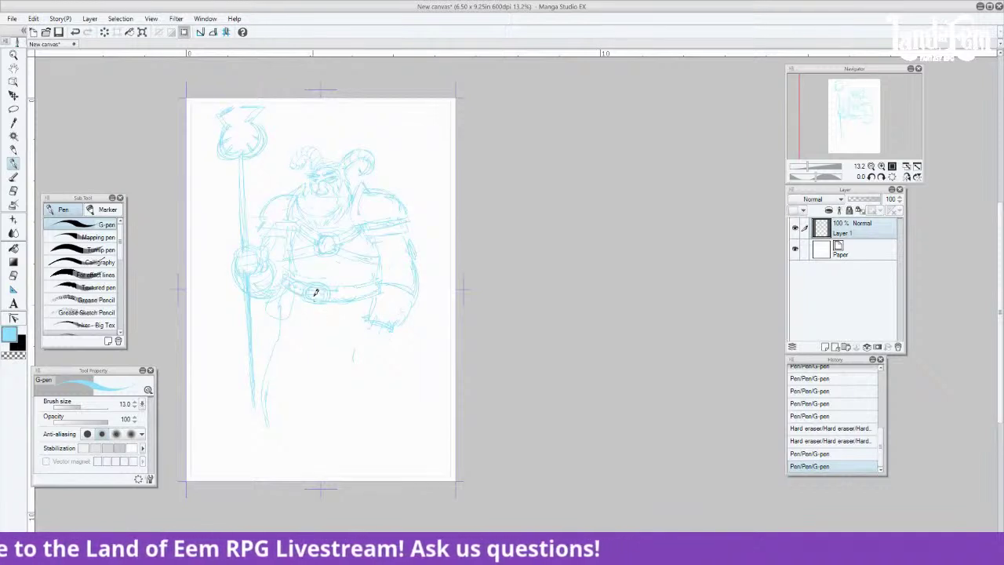
pyautogui.moveTo(282, 343); pyautogui.dragTo(291, 304)
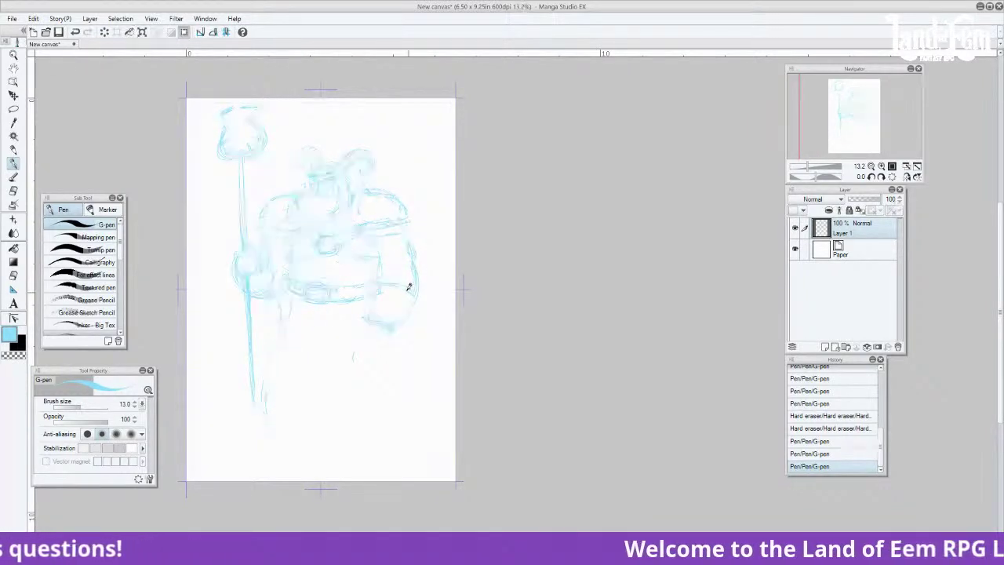
pyautogui.moveTo(318, 236); pyautogui.dragTo(328, 236)
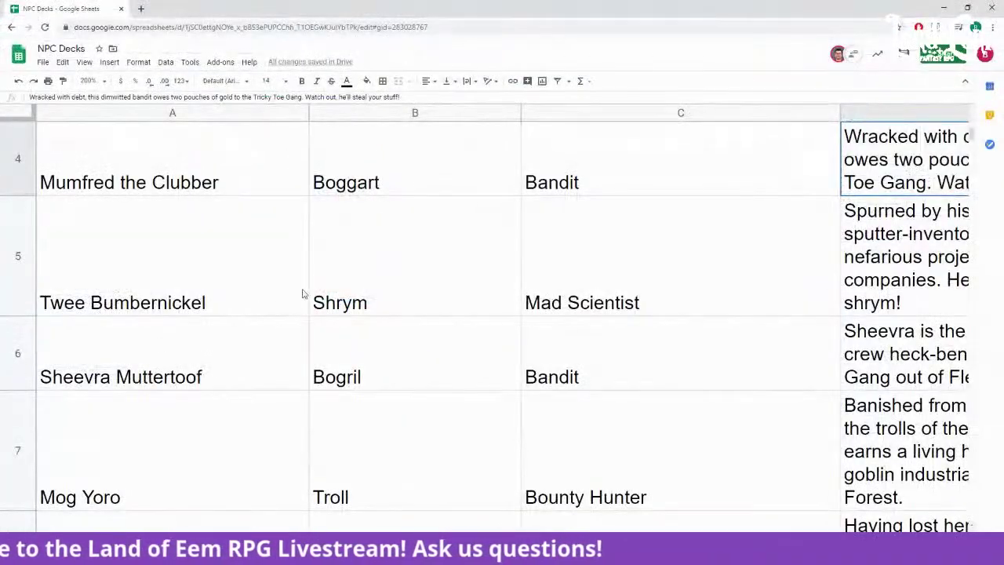
# Review the species, occupations, descriptions and traits of the characters in rows 4 to 9 of the NPC Decks spreadsheet
pyautogui.scroll(-10, 466, 274)
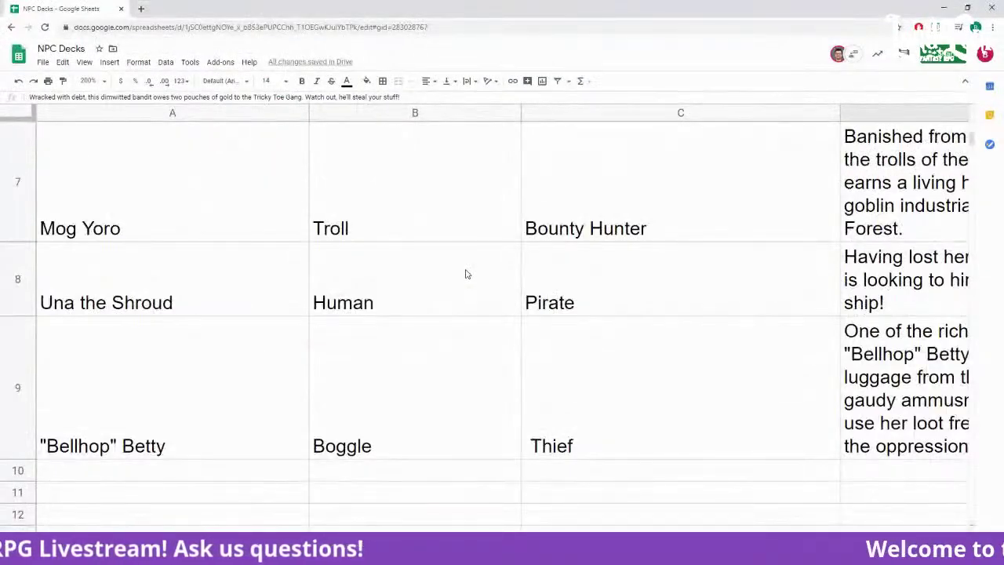
pyautogui.scroll(1, 465, 274)
pyautogui.scroll(-1, 465, 274)
pyautogui.scroll(1, 465, 274)
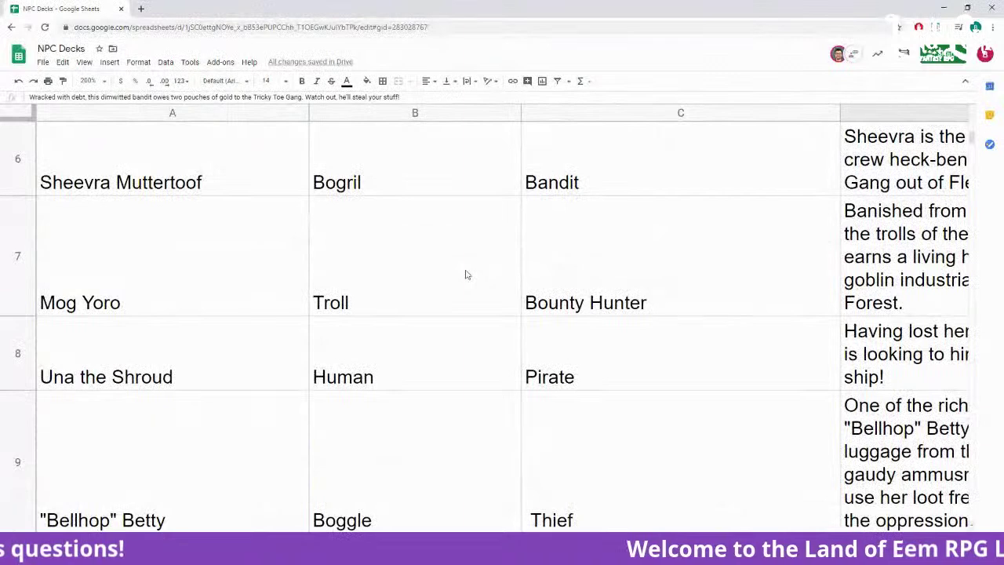
pyautogui.scroll(-1, 466, 274)
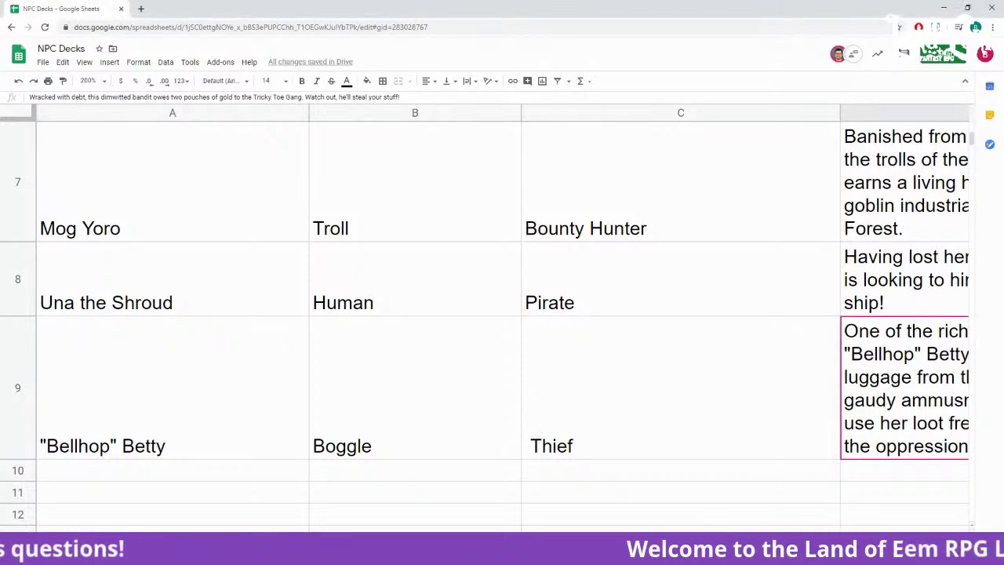
pyautogui.hscroll(3, 502, 325)
pyautogui.hscroll(2, 502, 326)
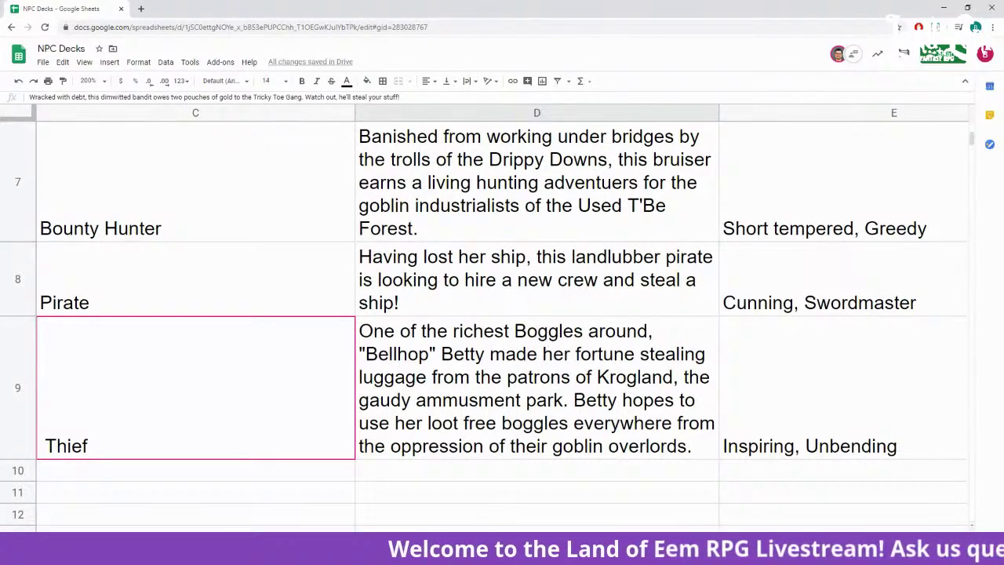
pyautogui.click(537, 387)
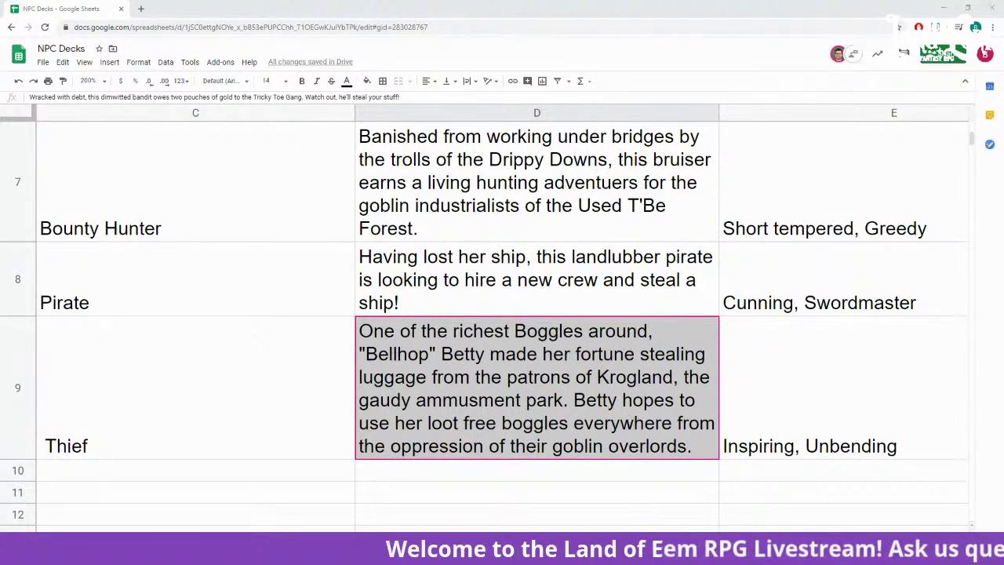
pyautogui.write('to')
pyautogui.click(196, 399)
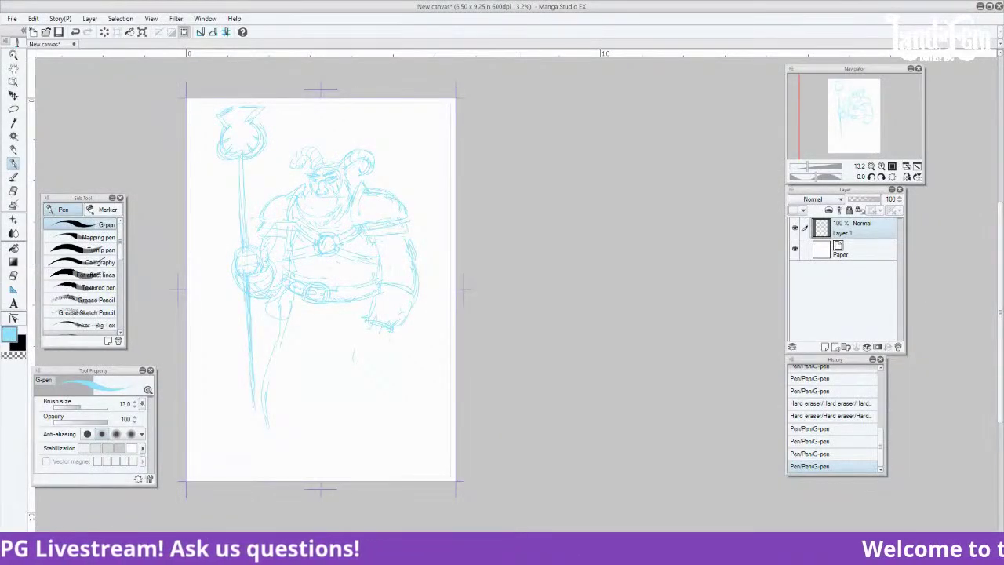
# Back in the Manga Studio drawing, sketch a flared forearm cuff with a point jutting outward at the elbow of the lowered arm
pyautogui.click(881, 166)
pyautogui.click(881, 166)
pyautogui.moveTo(871, 121); pyautogui.dragTo(857, 112)
pyautogui.click(13, 165)
pyautogui.moveTo(400, 326)
pyautogui.mouseDown()
pyautogui.moveTo(427, 330)
pyautogui.moveTo(477, 279)
pyautogui.moveTo(444, 319)
pyautogui.moveTo(402, 329)
pyautogui.moveTo(438, 330)
pyautogui.moveTo(493, 309)
pyautogui.moveTo(426, 415)
pyautogui.moveTo(452, 385)
pyautogui.mouseUp()
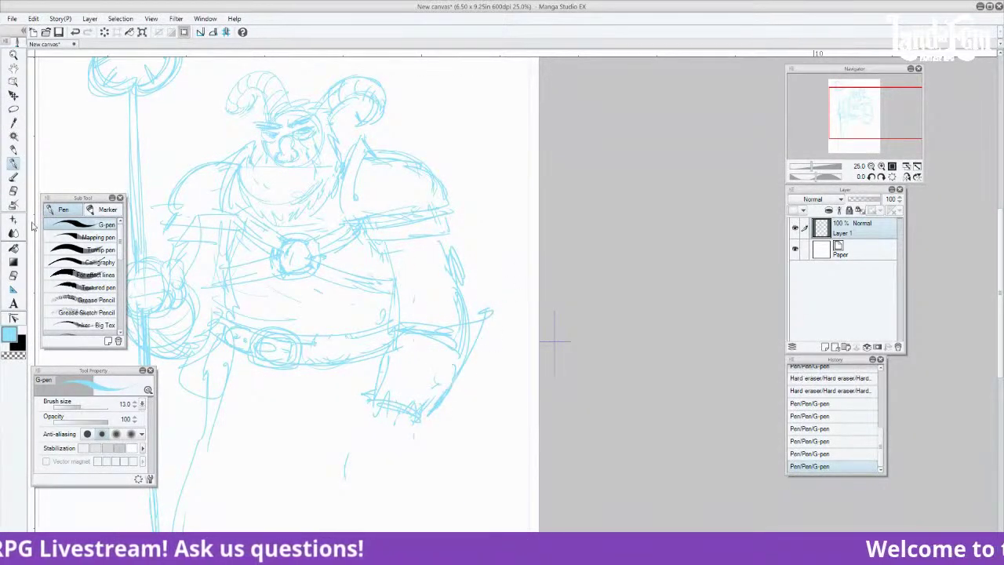
# Erase the old elbow curve inside the flared cuff and the curved bands on the staff-side forearm
pyautogui.click(13, 191)
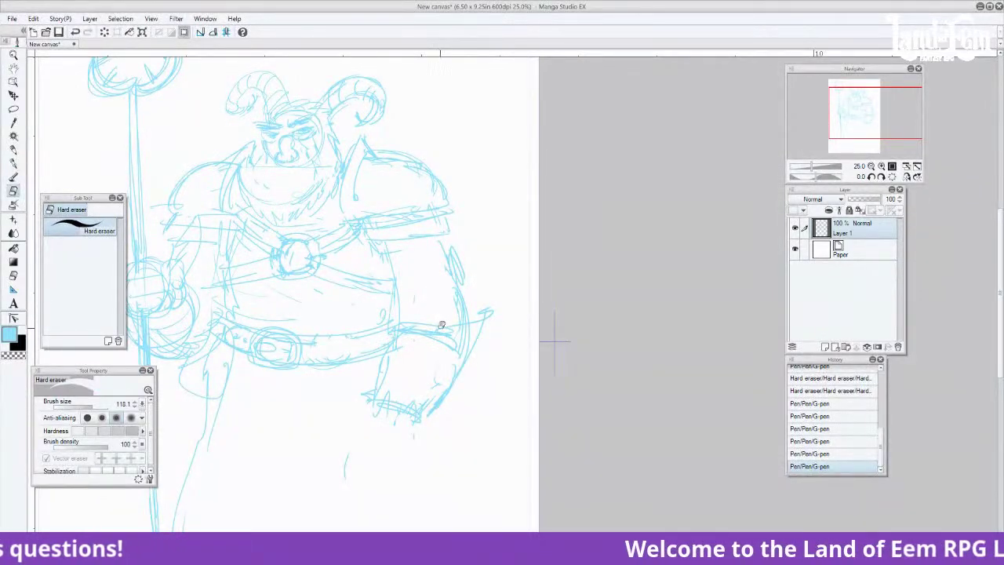
pyautogui.moveTo(410, 332)
pyautogui.mouseDown()
pyautogui.moveTo(462, 328)
pyautogui.moveTo(465, 346)
pyautogui.moveTo(473, 311)
pyautogui.mouseUp()
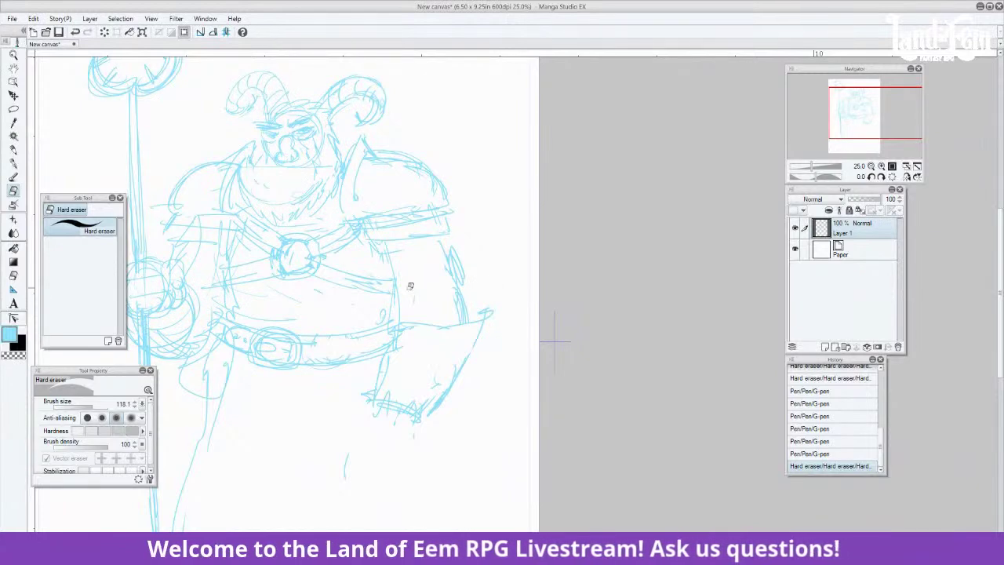
pyautogui.moveTo(157, 318)
pyautogui.mouseDown()
pyautogui.moveTo(176, 345)
pyautogui.moveTo(198, 306)
pyautogui.mouseUp()
# Sketch a cloth panel hanging from the belt below the buckle, with straight sides tapering to a pointed bottom
pyautogui.click(13, 163)
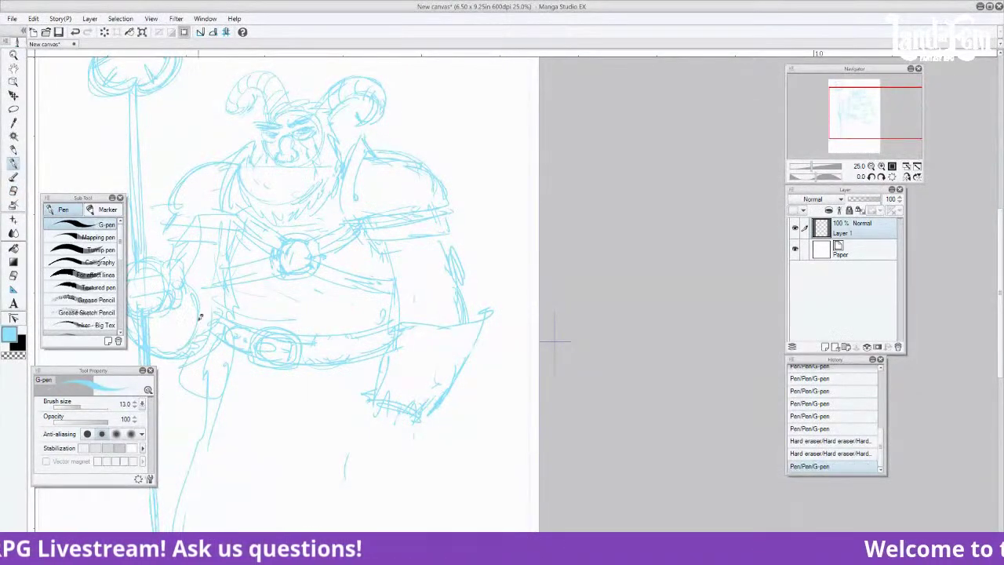
pyautogui.moveTo(241, 348); pyautogui.dragTo(235, 430)
pyautogui.hotkey('ctrl', 'z')
pyautogui.moveTo(242, 357)
pyautogui.mouseDown()
pyautogui.moveTo(233, 433)
pyautogui.moveTo(247, 469)
pyautogui.mouseUp()
pyautogui.moveTo(235, 428); pyautogui.dragTo(249, 472)
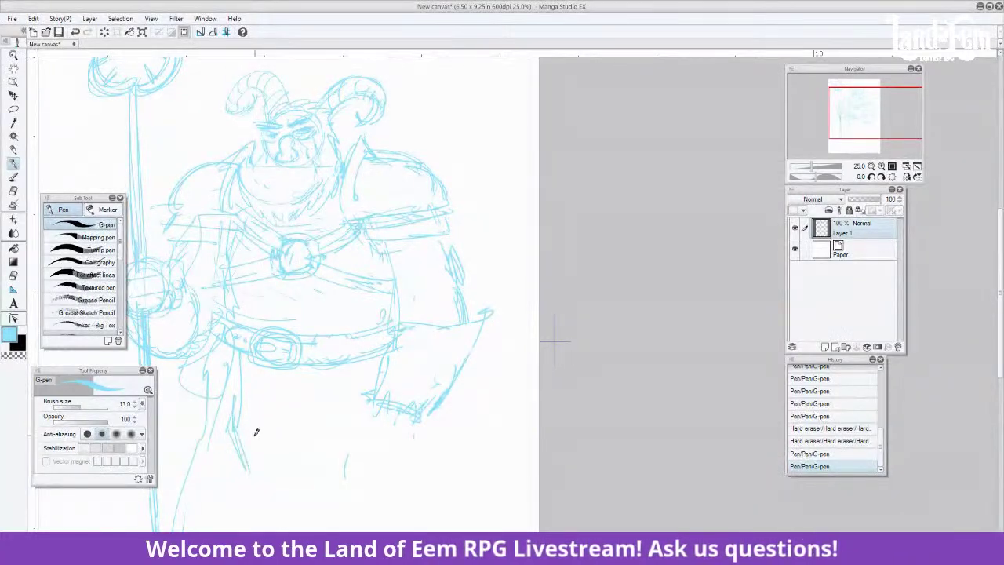
pyautogui.moveTo(322, 370); pyautogui.dragTo(311, 368)
pyautogui.moveTo(249, 455)
pyautogui.mouseDown()
pyautogui.moveTo(264, 480)
pyautogui.moveTo(296, 450)
pyautogui.moveTo(279, 471)
pyautogui.mouseUp()
pyautogui.moveTo(322, 369); pyautogui.dragTo(312, 424)
pyautogui.hotkey('ctrl', 'z')
pyautogui.moveTo(314, 364); pyautogui.dragTo(304, 417)
pyautogui.moveTo(248, 468)
pyautogui.mouseDown()
pyautogui.moveTo(253, 477)
pyautogui.moveTo(302, 436)
pyautogui.mouseUp()
pyautogui.moveTo(313, 380); pyautogui.dragTo(306, 430)
# Add an inner border line following the sides and point of the hanging cloth panel
pyautogui.moveTo(253, 367); pyautogui.dragTo(255, 403)
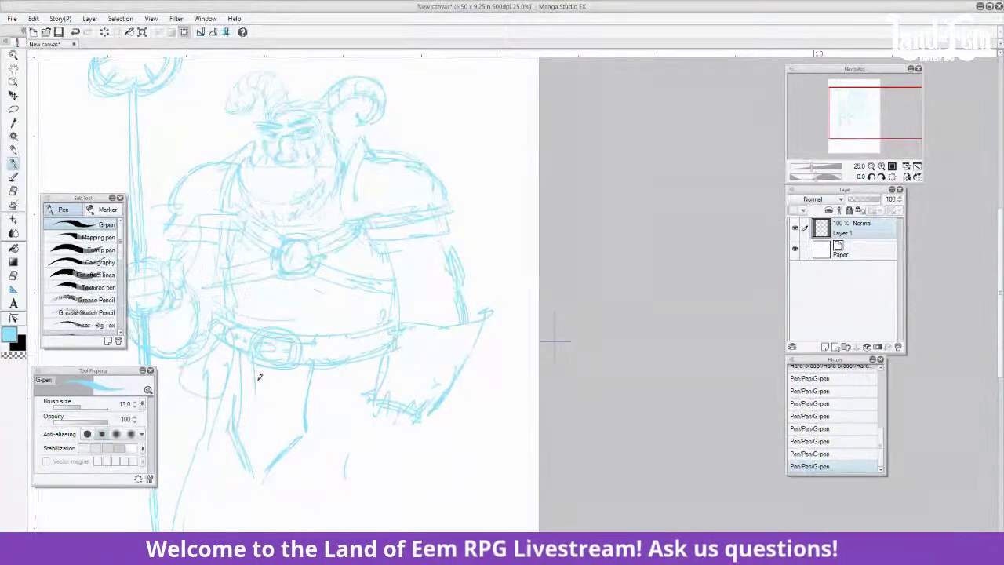
pyautogui.hotkey('ctrl', 'z')
pyautogui.moveTo(252, 362)
pyautogui.mouseDown()
pyautogui.moveTo(250, 442)
pyautogui.moveTo(247, 424)
pyautogui.moveTo(257, 456)
pyautogui.moveTo(276, 447)
pyautogui.moveTo(259, 462)
pyautogui.moveTo(292, 429)
pyautogui.mouseUp()
pyautogui.moveTo(298, 365); pyautogui.dragTo(294, 421)
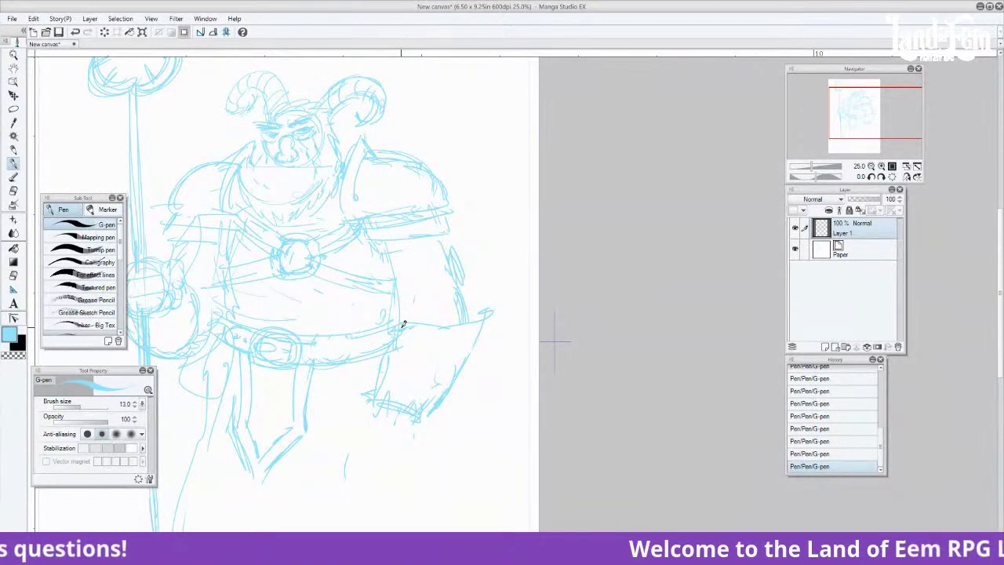
pyautogui.moveTo(394, 344); pyautogui.dragTo(380, 408)
pyautogui.hotkey('ctrl', 'z')
pyautogui.moveTo(390, 345)
pyautogui.mouseDown()
pyautogui.moveTo(384, 374)
pyautogui.moveTo(408, 328)
pyautogui.moveTo(378, 392)
pyautogui.mouseUp()
pyautogui.hotkey('ctrl', 'z')
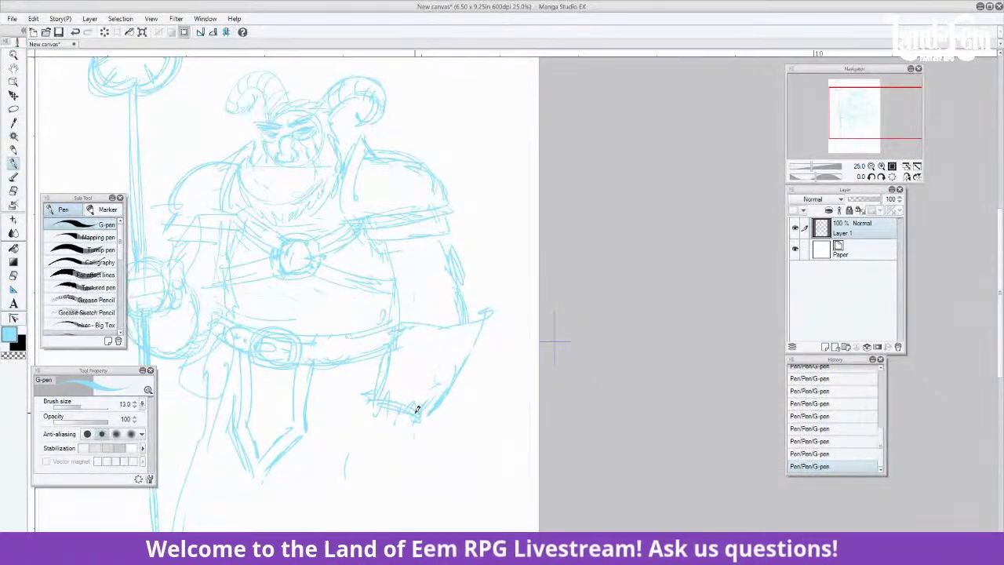
# Erase the overlapping lines where the belt meets the flared cuff and the stray strokes at the cuff's inner wrist corner
pyautogui.click(13, 190)
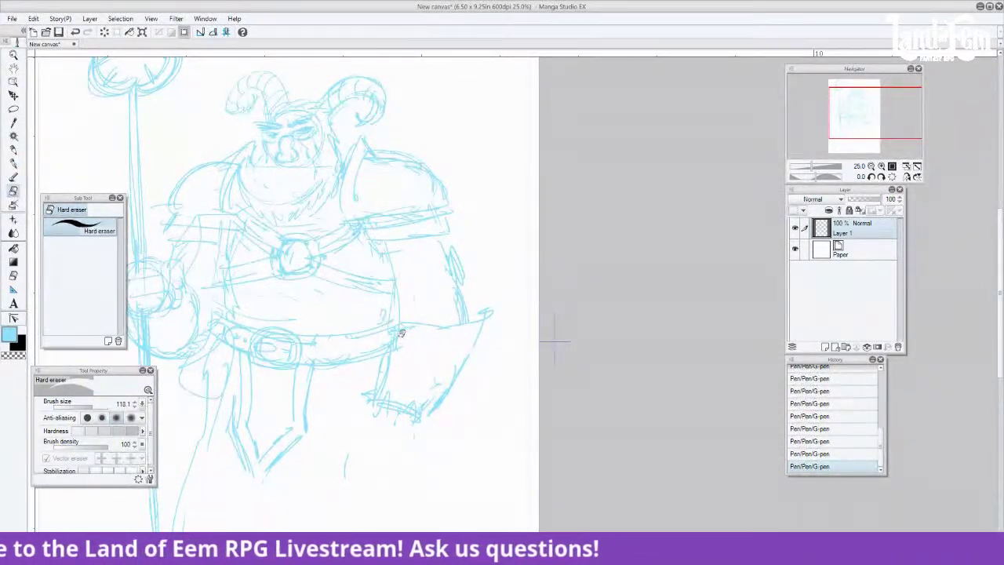
pyautogui.moveTo(400, 359)
pyautogui.mouseDown()
pyautogui.moveTo(435, 333)
pyautogui.moveTo(462, 323)
pyautogui.mouseUp()
pyautogui.moveTo(383, 355); pyautogui.dragTo(369, 402)
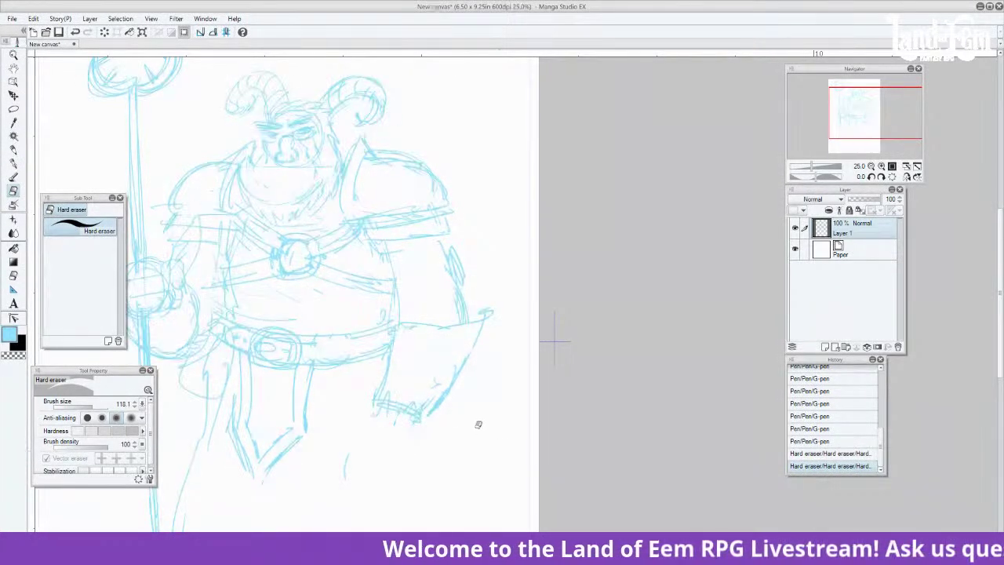
pyautogui.click(14, 164)
pyautogui.moveTo(812, 161); pyautogui.dragTo(806, 166)
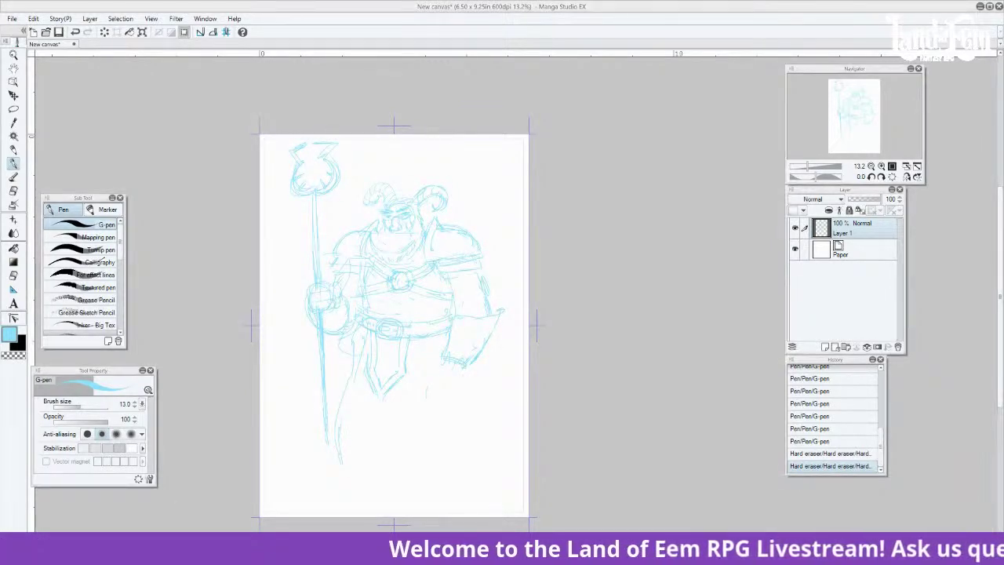
# Switch to the NPC Decks spreadsheet and review the character descriptions and traits above row 10
pyautogui.hotkey('alt', 'Tab')
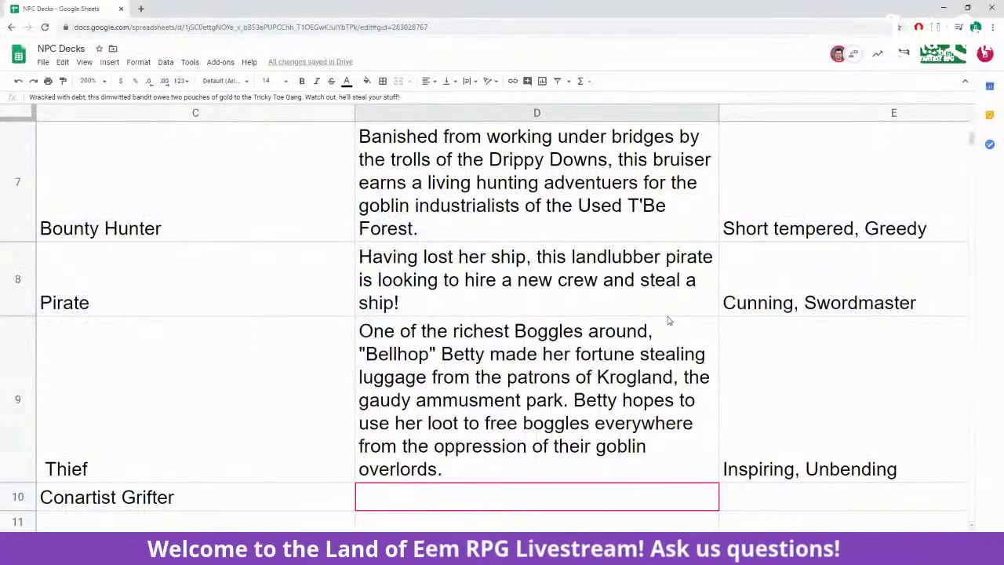
pyautogui.scroll(1, 659, 321)
pyautogui.scroll(2, 659, 321)
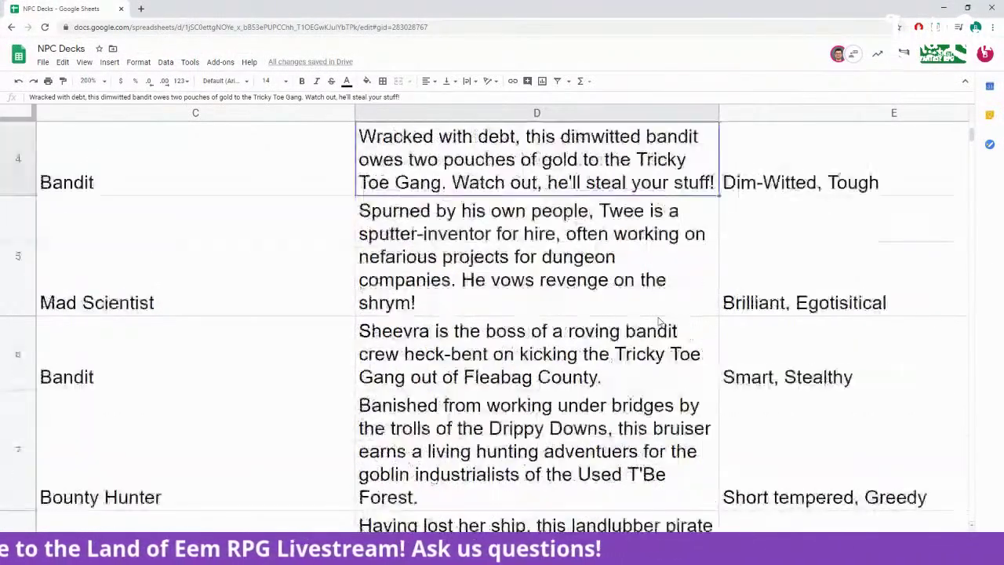
pyautogui.scroll(1, 659, 321)
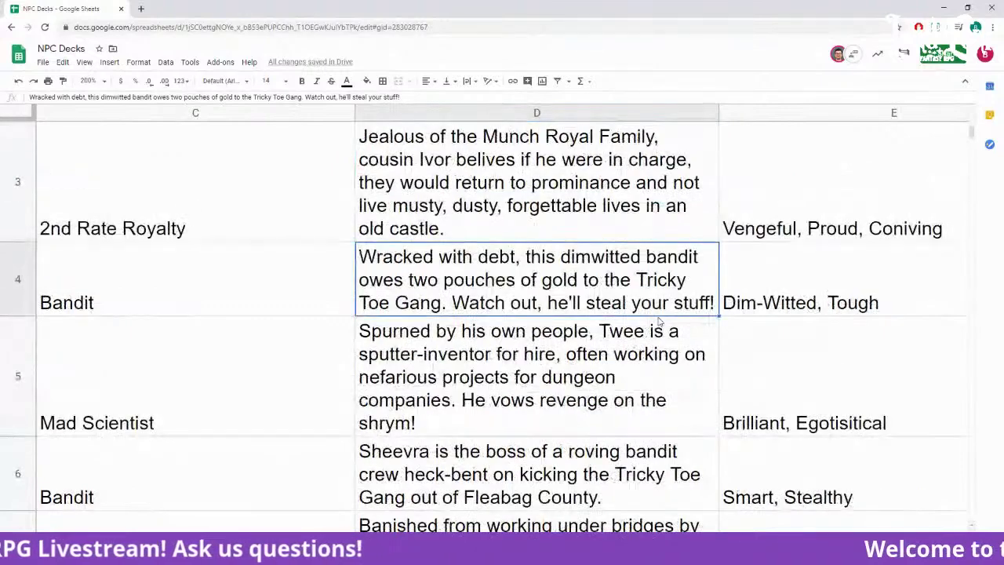
# Review the character descriptions and traits in rows 2 to 7 of the NPC Decks spreadsheet
pyautogui.scroll(1, 659, 321)
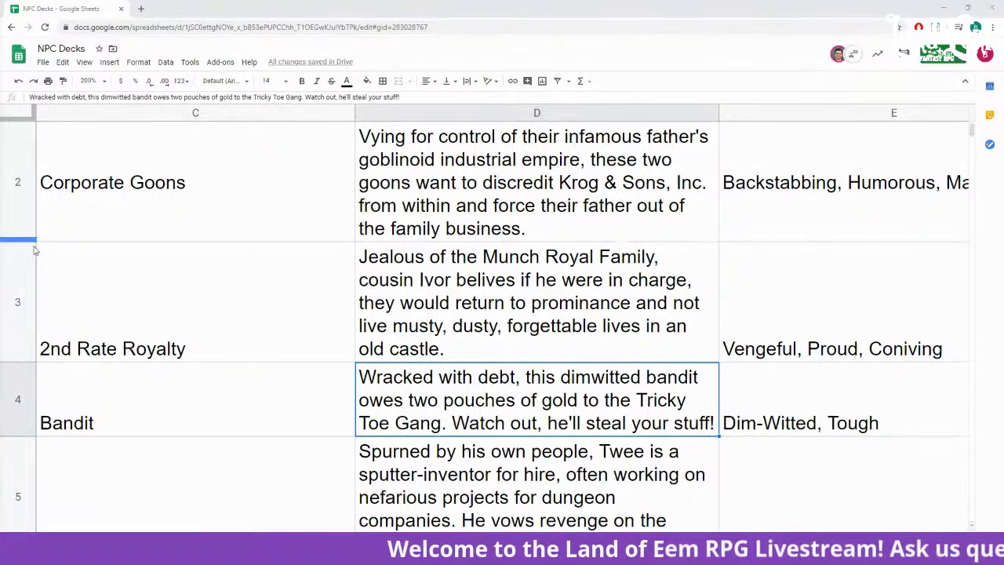
pyautogui.scroll(-1, 210, 283)
pyautogui.scroll(-1, 209, 282)
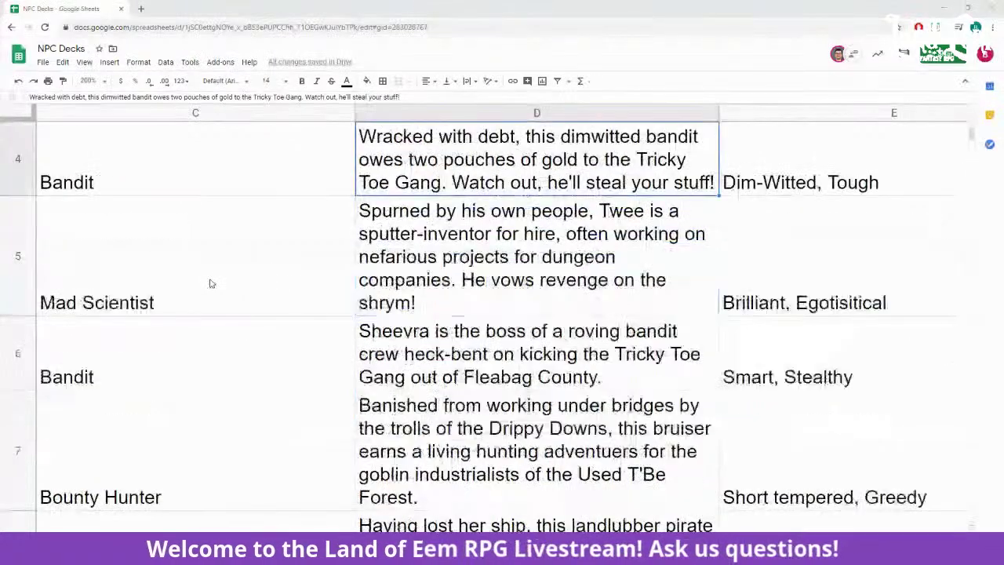
pyautogui.scroll(1, 209, 283)
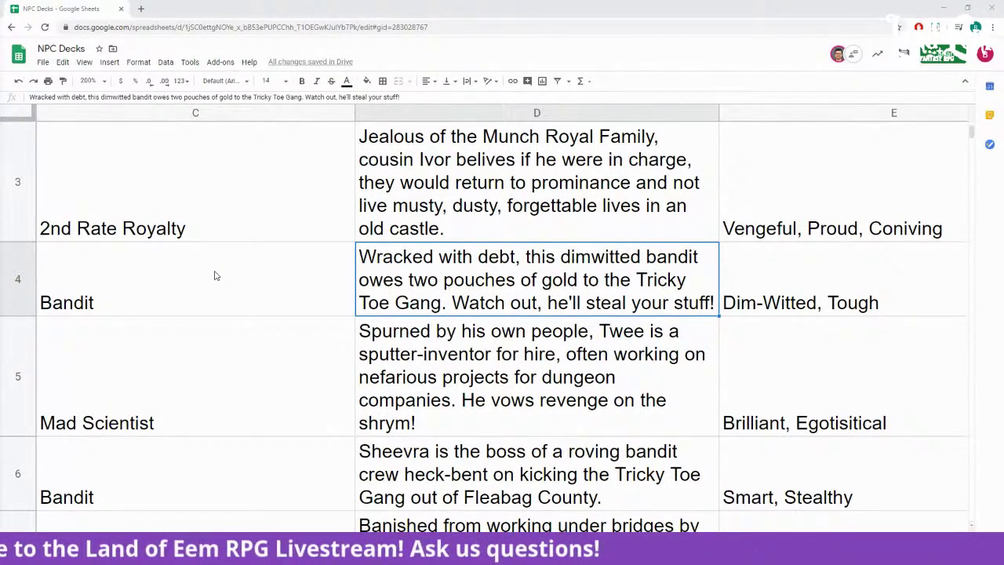
pyautogui.scroll(-1, 215, 275)
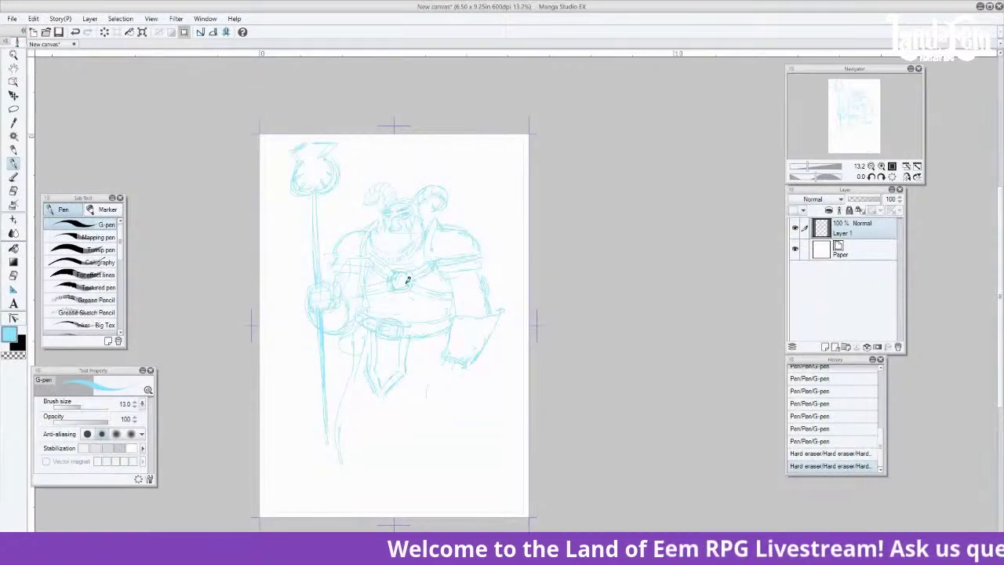
# Switch to Manga Studio EX and sketch ragged skirt strokes below the belt on both sides of the hanging cloth panel
pyautogui.click(871, 166)
pyautogui.moveTo(866, 127); pyautogui.dragTo(863, 143)
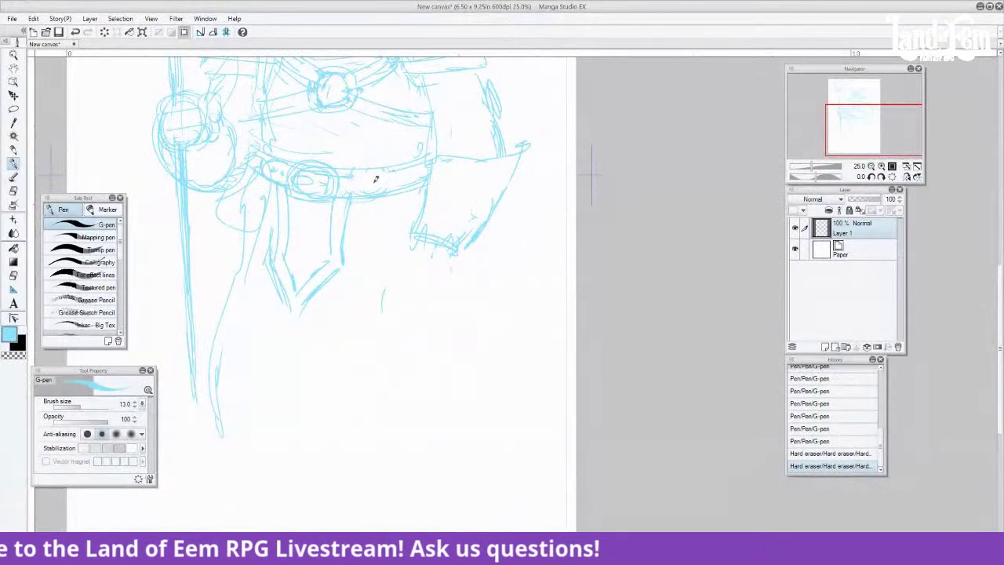
pyautogui.moveTo(363, 194); pyautogui.dragTo(377, 238)
pyautogui.moveTo(362, 198)
pyautogui.mouseDown()
pyautogui.moveTo(387, 231)
pyautogui.moveTo(376, 253)
pyautogui.mouseUp()
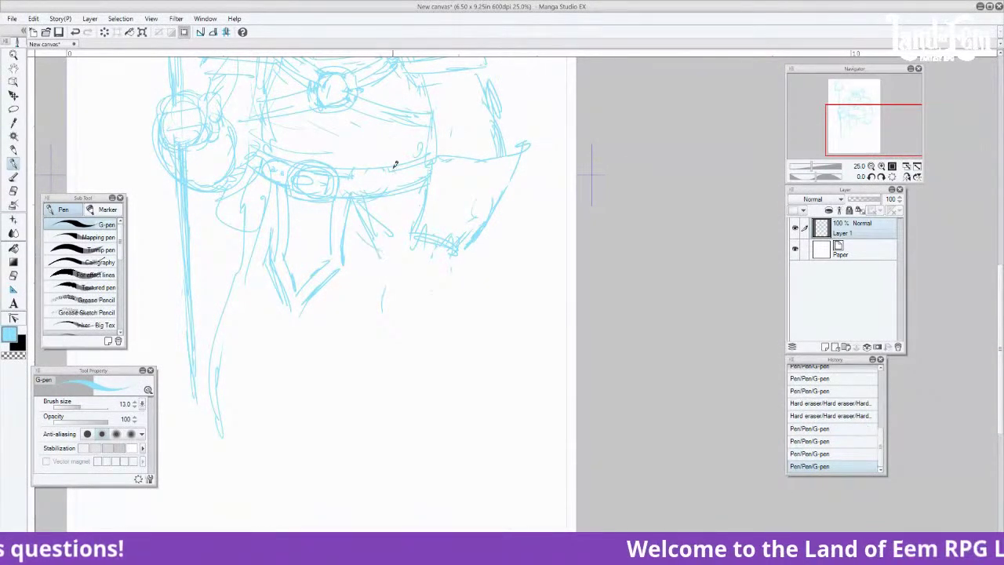
pyautogui.moveTo(283, 186); pyautogui.dragTo(262, 227)
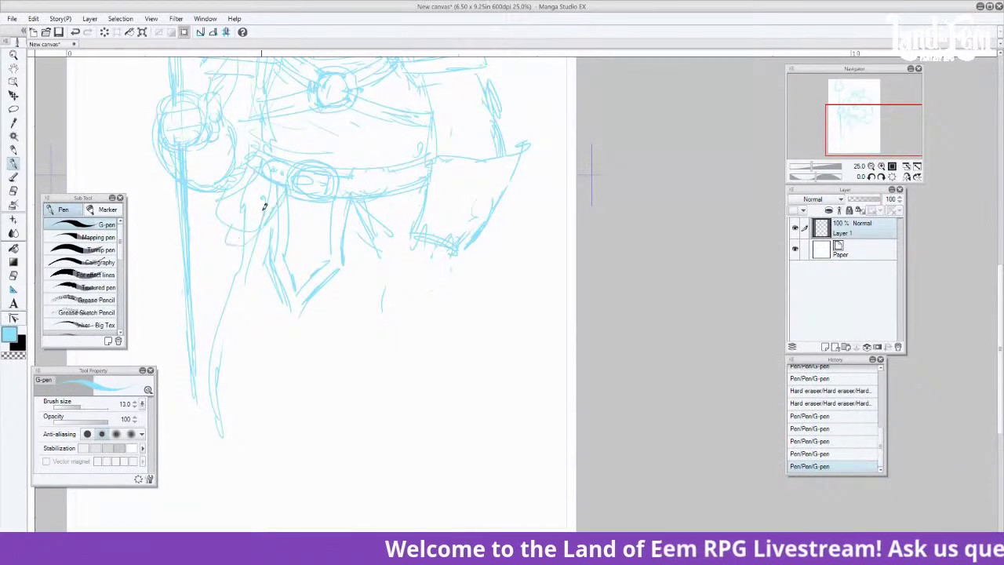
pyautogui.hotkey('ctrl', 'z')
pyautogui.moveTo(280, 195)
pyautogui.mouseDown()
pyautogui.moveTo(261, 228)
pyautogui.moveTo(225, 240)
pyautogui.moveTo(239, 213)
pyautogui.moveTo(224, 247)
pyautogui.moveTo(256, 244)
pyautogui.moveTo(241, 252)
pyautogui.moveTo(268, 210)
pyautogui.mouseUp()
pyautogui.moveTo(212, 264)
pyautogui.mouseDown()
pyautogui.moveTo(219, 279)
pyautogui.moveTo(274, 225)
pyautogui.mouseUp()
pyautogui.moveTo(347, 204); pyautogui.dragTo(367, 239)
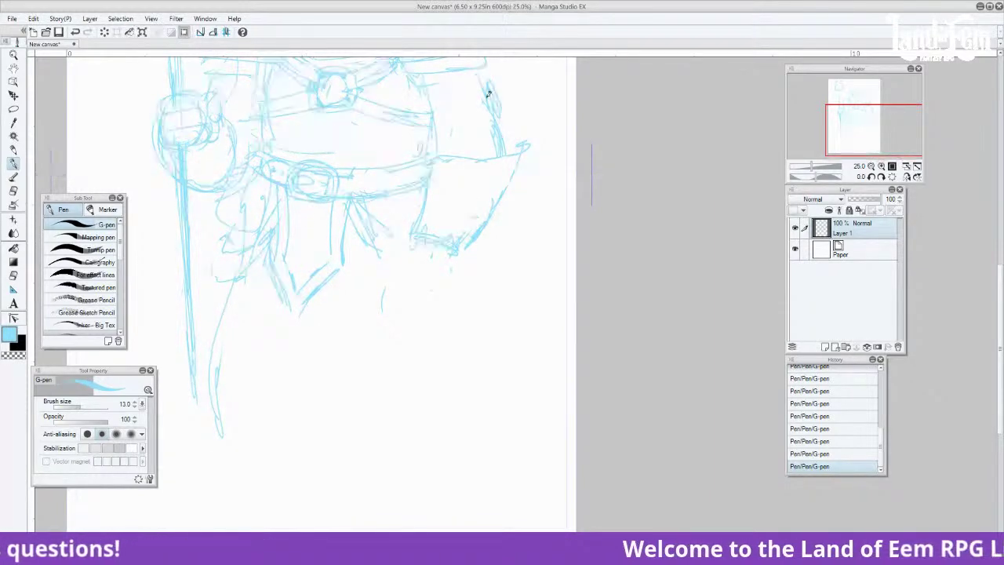
# Erase the old long leg line between the staff and the hanging cloth panel
pyautogui.moveTo(842, 123); pyautogui.dragTo(841, 120)
pyautogui.press('e')
pyautogui.moveTo(234, 330)
pyautogui.mouseDown()
pyautogui.moveTo(225, 340)
pyautogui.moveTo(231, 364)
pyautogui.mouseUp()
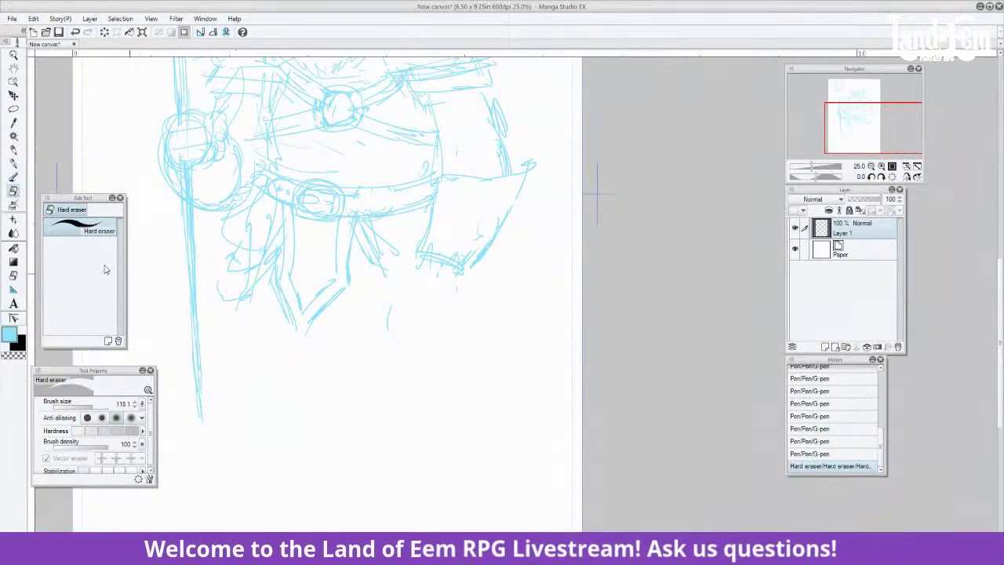
pyautogui.press('p')
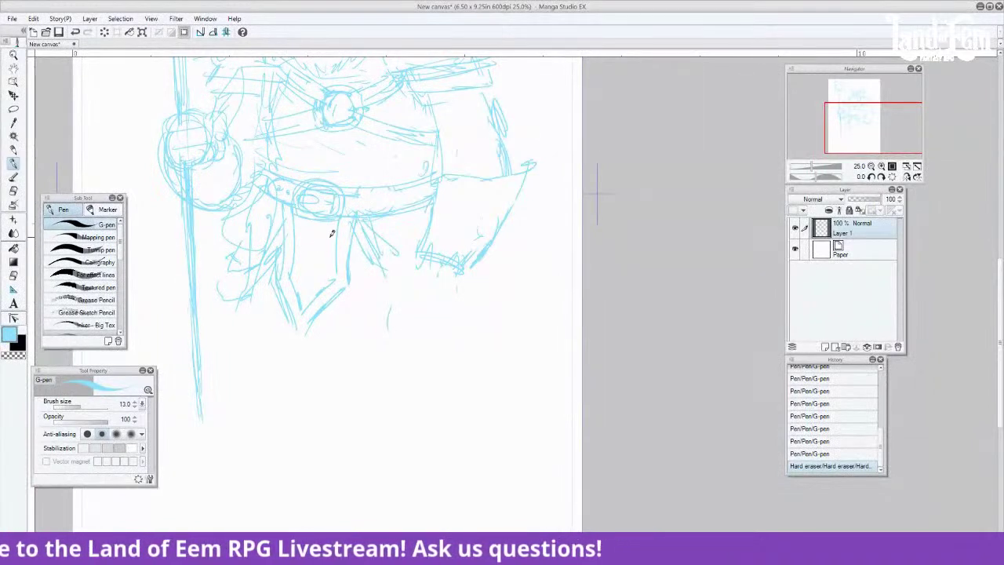
pyautogui.moveTo(251, 274); pyautogui.dragTo(232, 360)
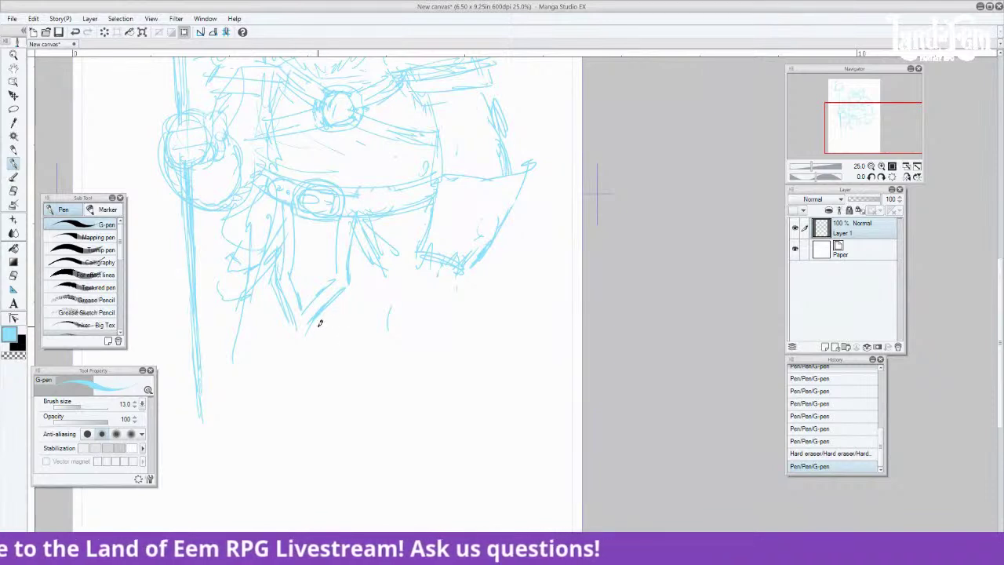
pyautogui.moveTo(233, 357); pyautogui.dragTo(258, 281)
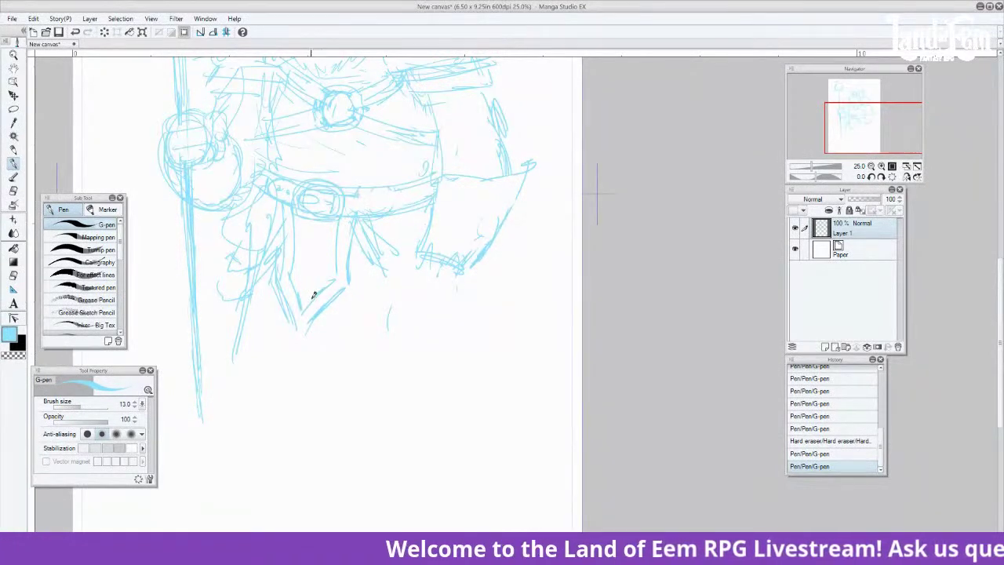
pyautogui.moveTo(284, 299); pyautogui.dragTo(284, 350)
pyautogui.hotkey('ctrl', 'z')
pyautogui.hotkey('ctrl', 'z')
pyautogui.hotkey('ctrl', 'z')
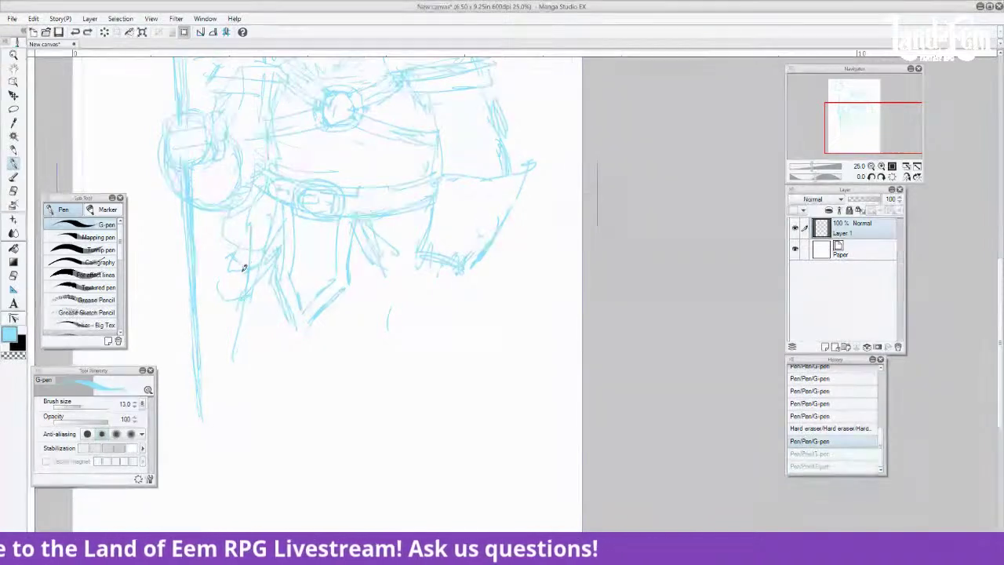
# Sketch the outer and inner thigh lines of the staff-side leg, and extend the ragged skirt edge on the other side of the panel
pyautogui.moveTo(251, 265); pyautogui.dragTo(241, 365)
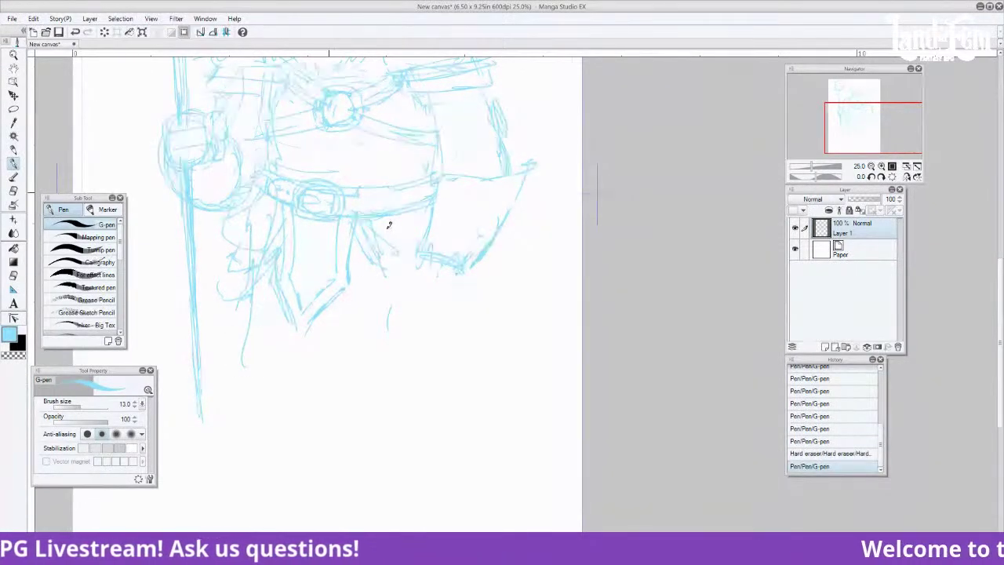
pyautogui.moveTo(378, 262); pyautogui.dragTo(386, 301)
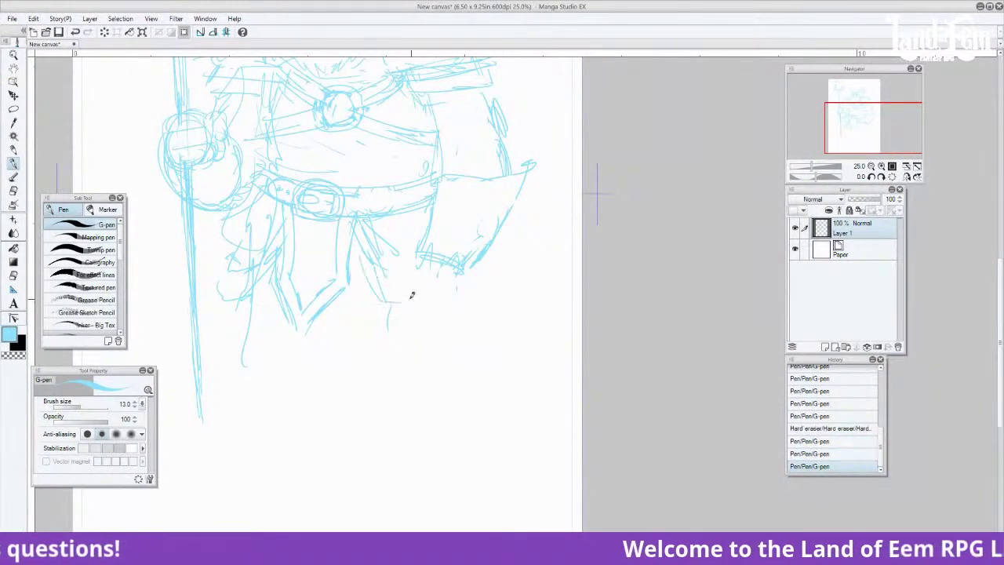
pyautogui.moveTo(291, 311); pyautogui.dragTo(287, 361)
pyautogui.moveTo(307, 318); pyautogui.dragTo(297, 343)
# Sketch the outer and inner contours of the staff-side lower leg, running from the knee down to the ankle
pyautogui.moveTo(248, 375); pyautogui.dragTo(239, 439)
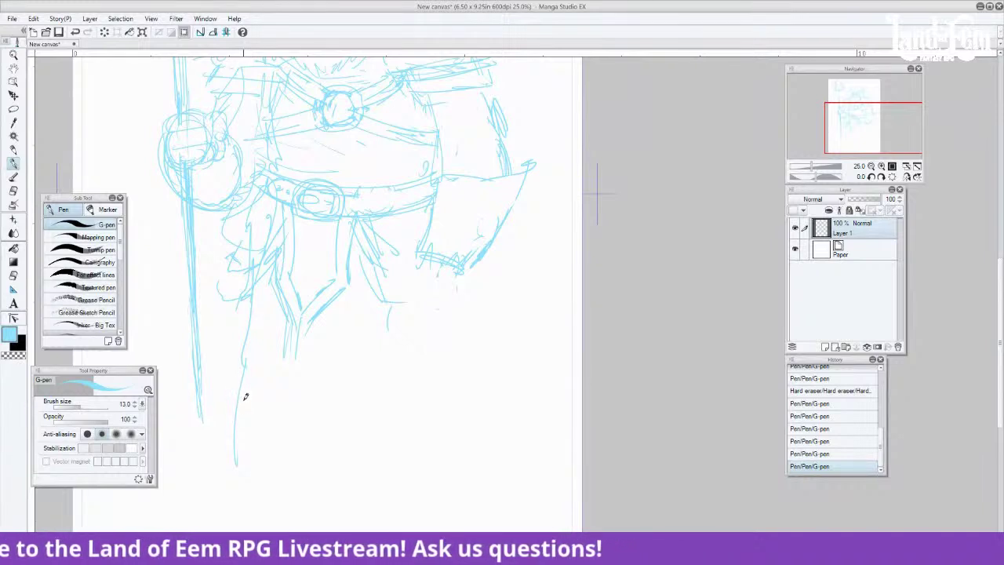
pyautogui.moveTo(245, 364); pyautogui.dragTo(225, 493)
pyautogui.moveTo(287, 360); pyautogui.dragTo(306, 487)
# Sketch a knee guard with a raised, pointed side at the knee of the staff-side leg
pyautogui.moveTo(257, 326); pyautogui.dragTo(254, 361)
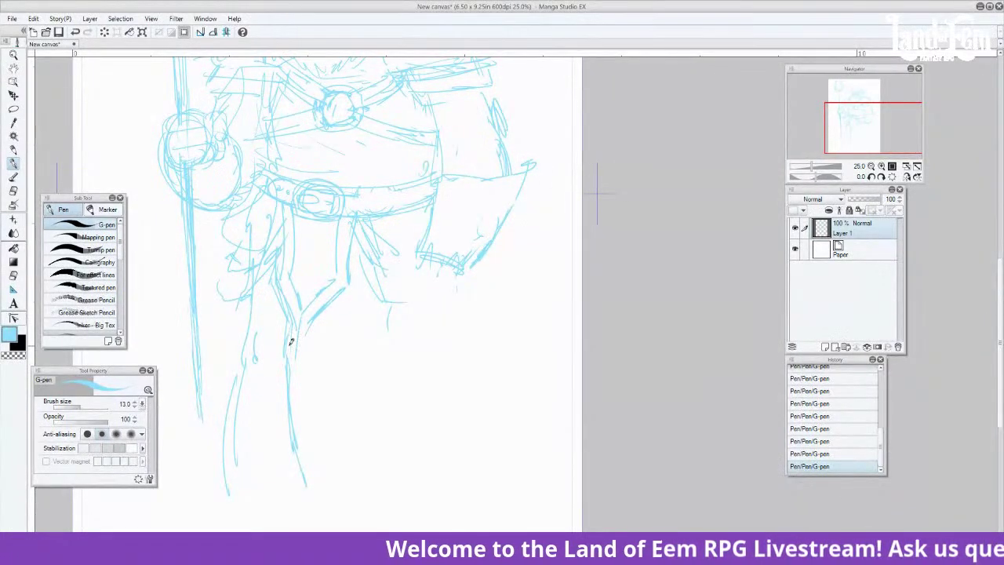
pyautogui.click(809, 168)
pyautogui.moveTo(845, 135); pyautogui.dragTo(864, 132)
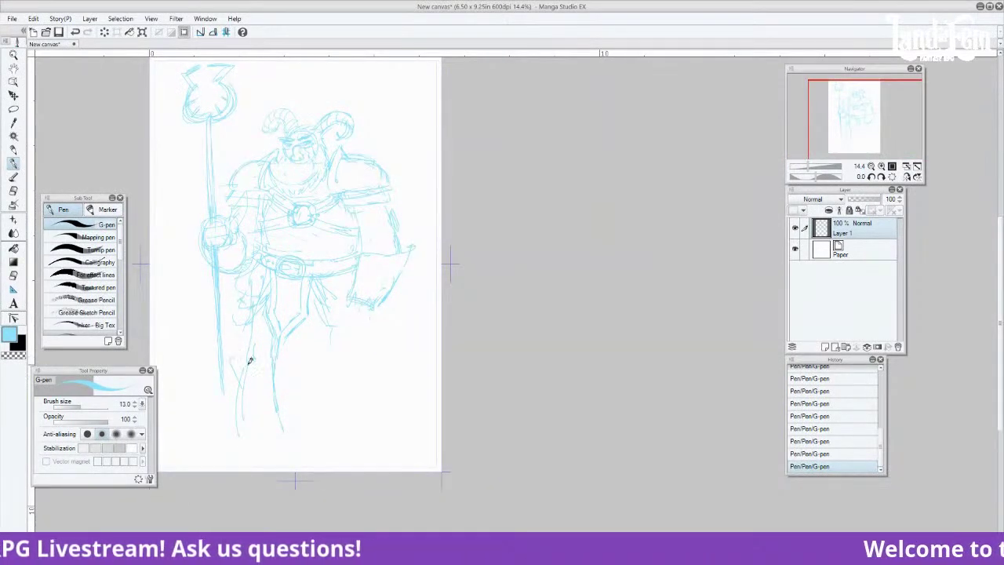
pyautogui.moveTo(237, 343)
pyautogui.mouseDown()
pyautogui.moveTo(256, 368)
pyautogui.moveTo(275, 362)
pyautogui.mouseUp()
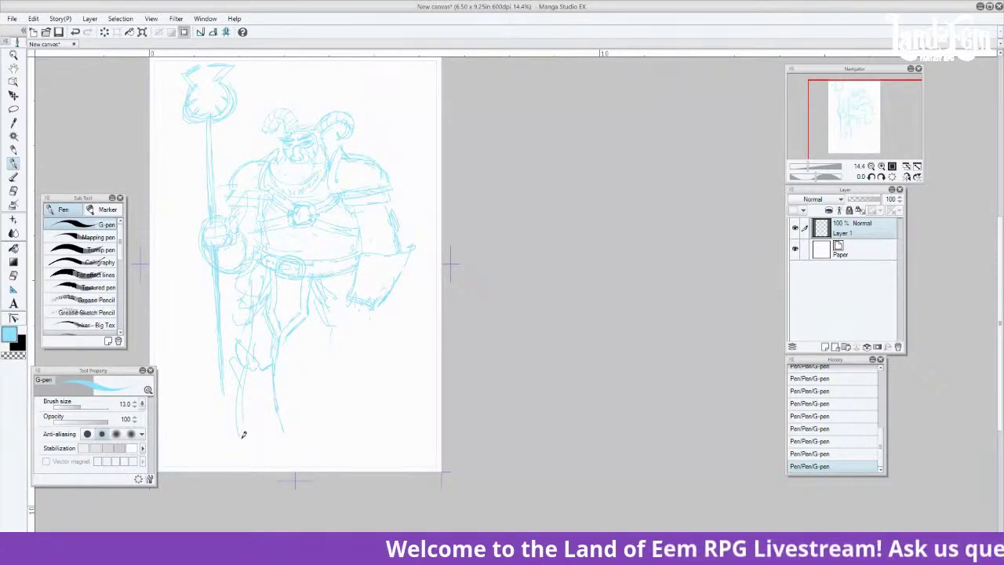
# Sketch the ankle cuff and a long, pointed boot at the bottom of the staff-side leg
pyautogui.moveTo(247, 424)
pyautogui.mouseDown()
pyautogui.moveTo(240, 410)
pyautogui.moveTo(269, 411)
pyautogui.mouseUp()
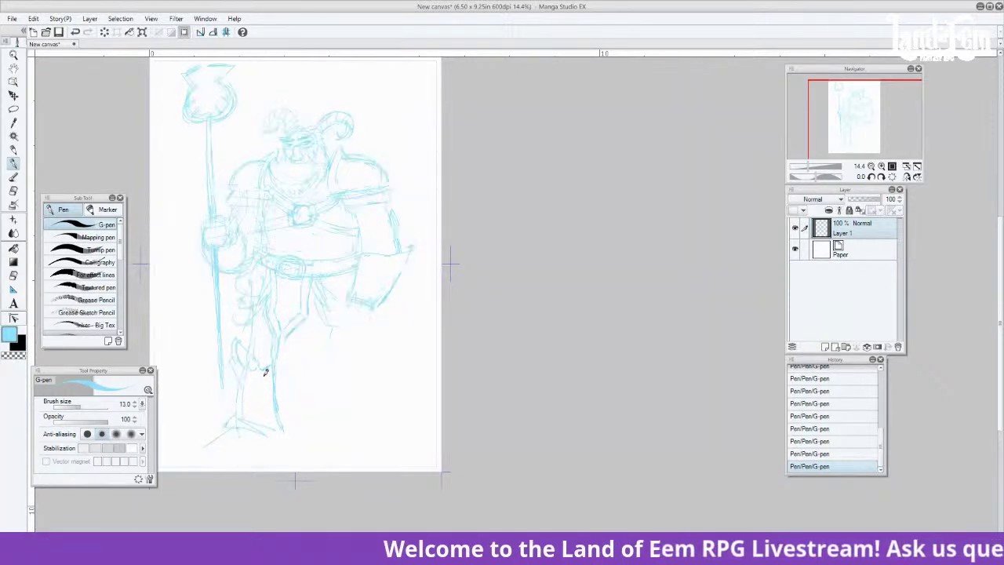
pyautogui.moveTo(200, 453); pyautogui.dragTo(276, 440)
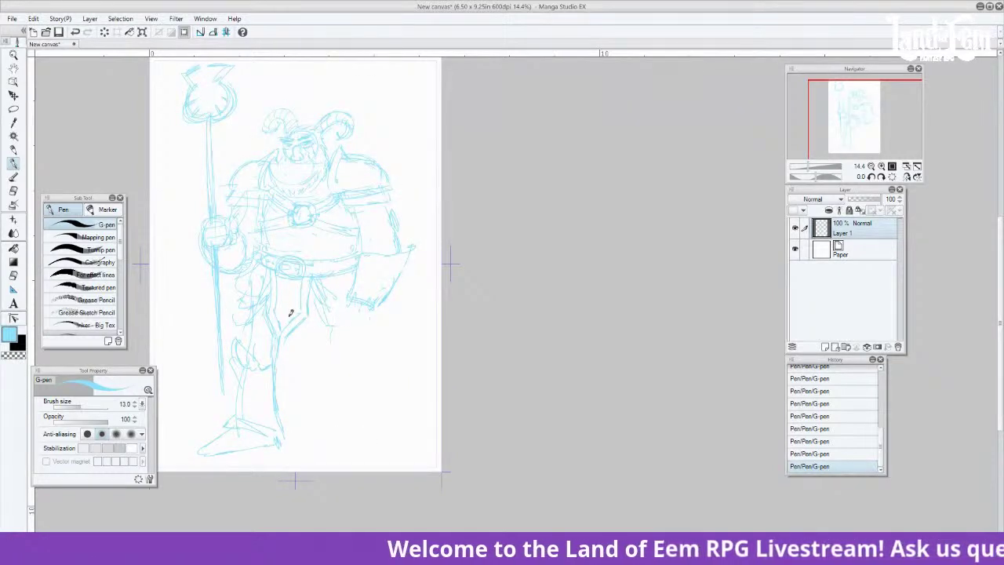
pyautogui.hotkey('ctrl', 'z')
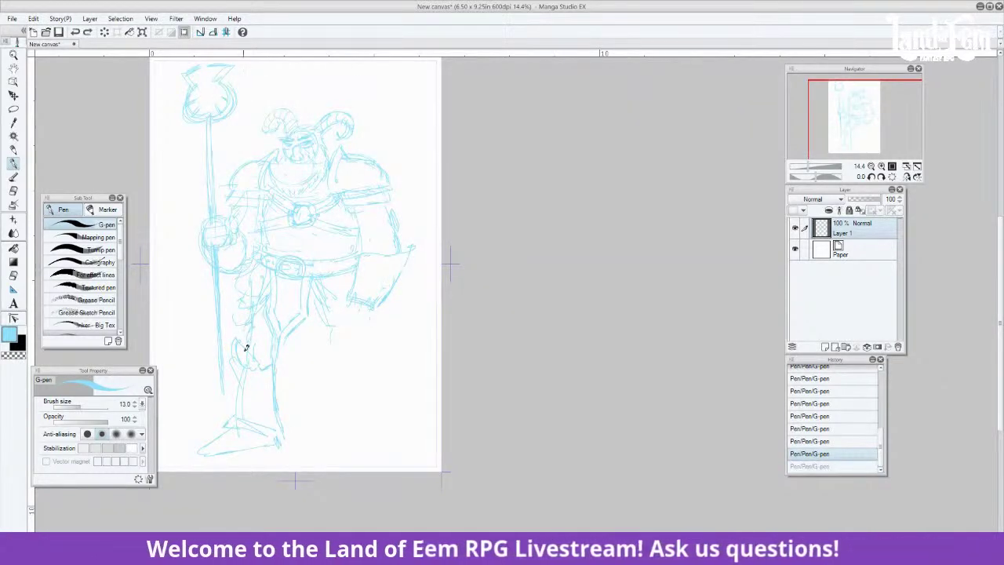
pyautogui.hotkey('ctrl', 'y')
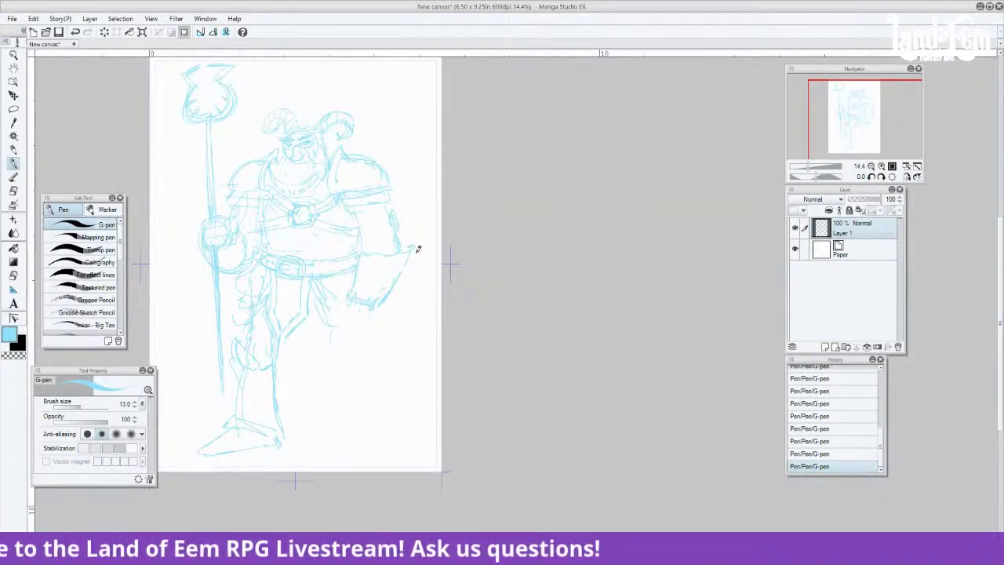
# Lasso the flared forearm cuff, rotate it slightly and shift it up against the arm, then apply the transform and deselect
pyautogui.click(13, 109)
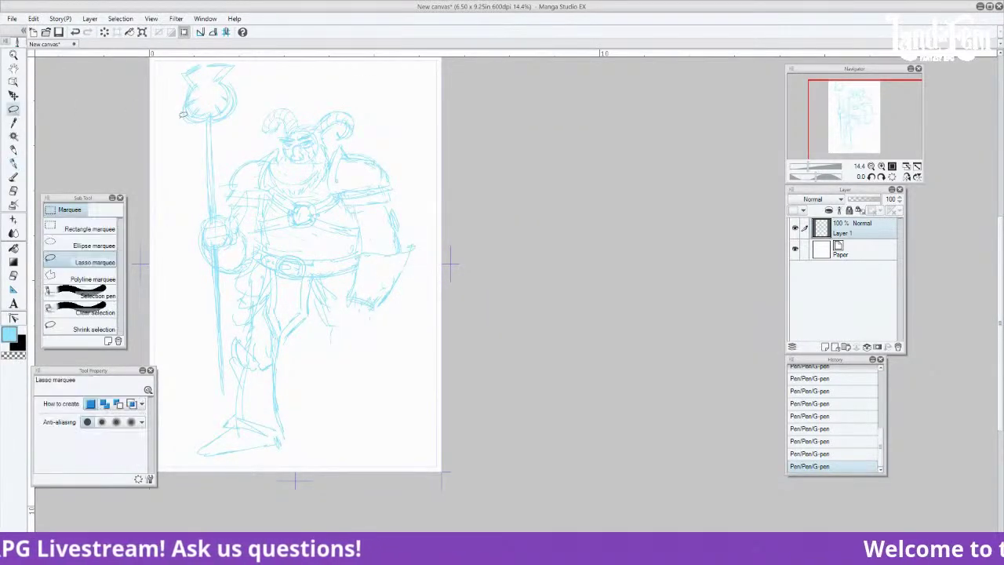
pyautogui.moveTo(350, 276)
pyautogui.mouseDown()
pyautogui.moveTo(415, 240)
pyautogui.moveTo(353, 250)
pyautogui.mouseUp()
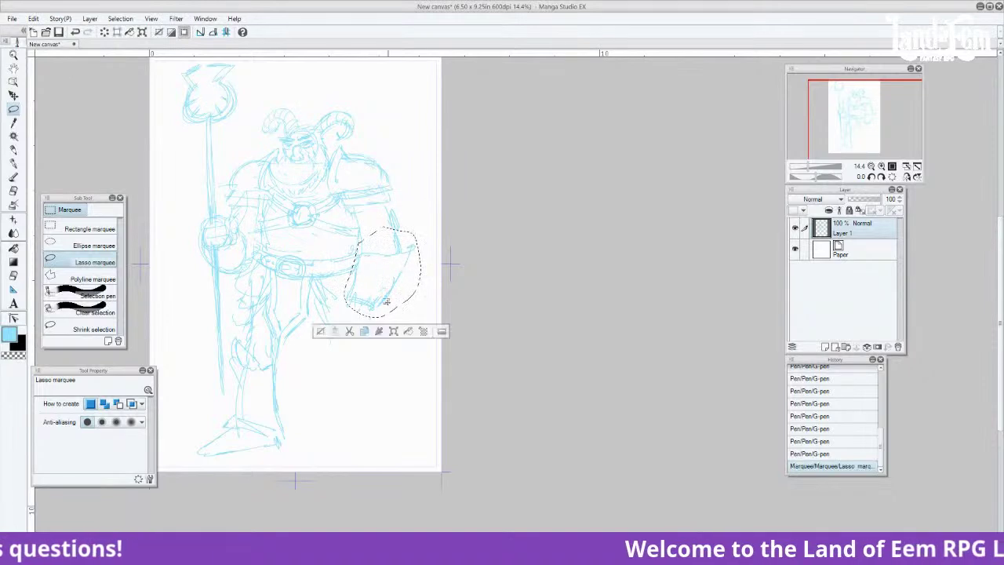
pyautogui.click(379, 336)
pyautogui.moveTo(381, 319); pyautogui.dragTo(392, 327)
pyautogui.moveTo(401, 302); pyautogui.dragTo(397, 293)
pyautogui.click(13, 109)
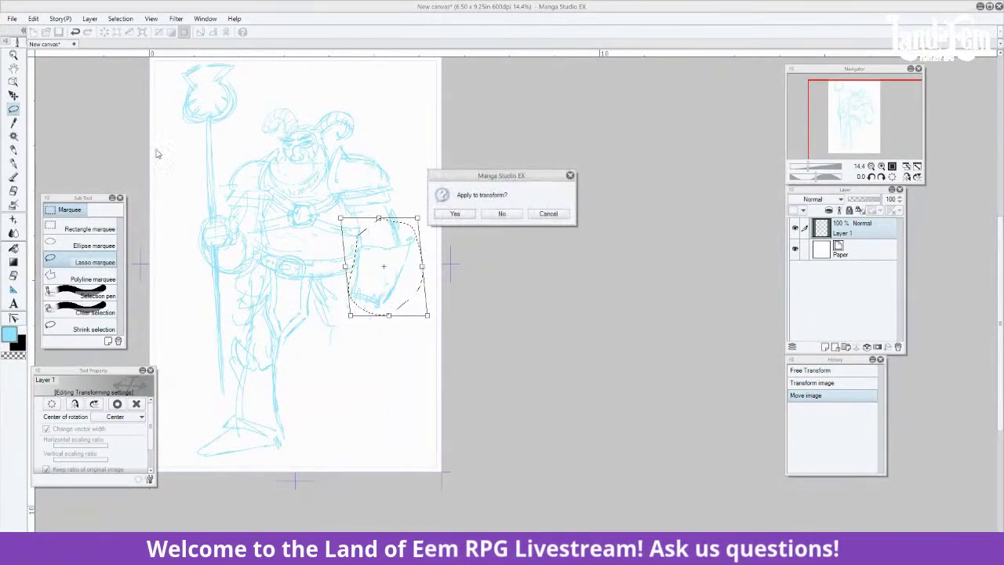
pyautogui.click(455, 212)
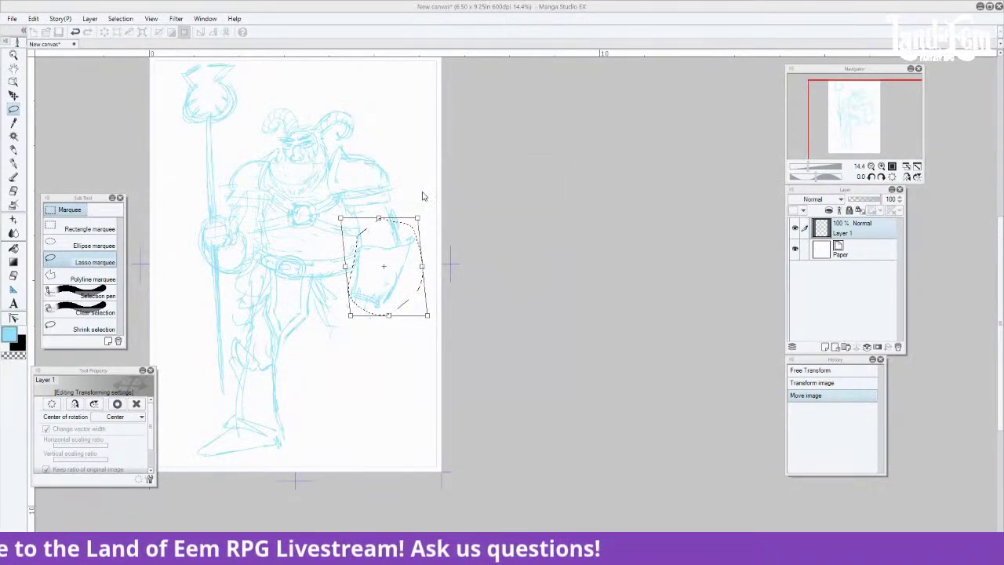
pyautogui.click(419, 193)
# Extend the staff's shaft from below the gripping hand down to the boot
pyautogui.press('p')
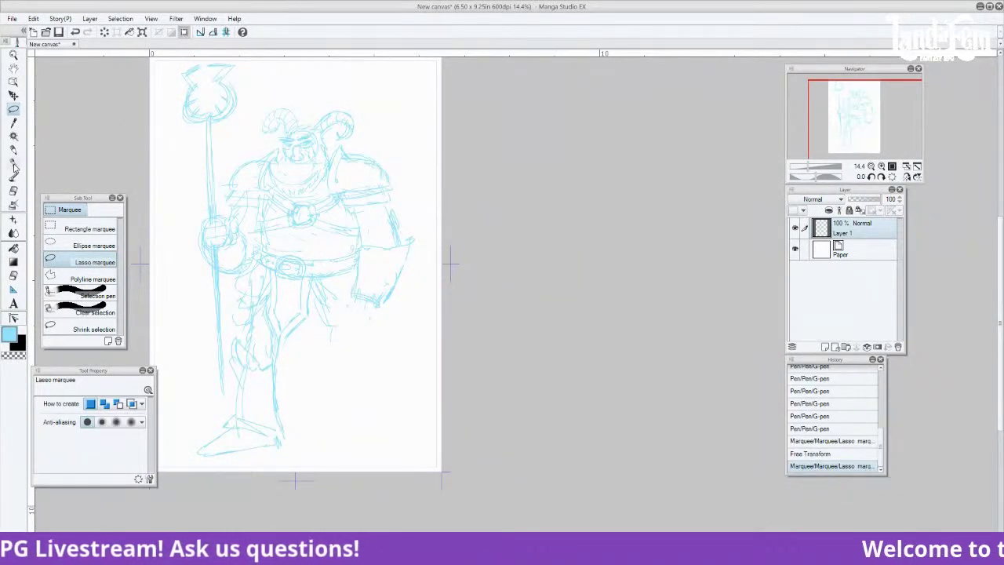
pyautogui.moveTo(222, 244); pyautogui.dragTo(232, 252)
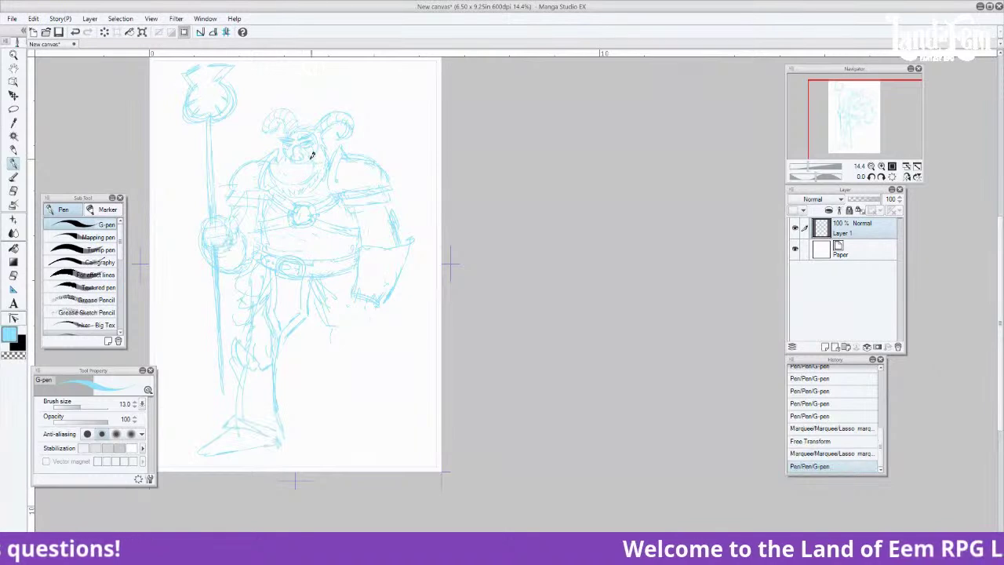
pyautogui.moveTo(223, 421)
pyautogui.mouseDown()
pyautogui.moveTo(228, 451)
pyautogui.moveTo(228, 416)
pyautogui.mouseUp()
# Sketch the second leg's inner thigh line and the skirt hem below the cuff, and round off the first boot's toe
pyautogui.moveTo(320, 320); pyautogui.dragTo(328, 364)
pyautogui.hotkey('ctrl', 'z')
pyautogui.moveTo(320, 320); pyautogui.dragTo(329, 369)
pyautogui.moveTo(331, 326); pyautogui.dragTo(362, 323)
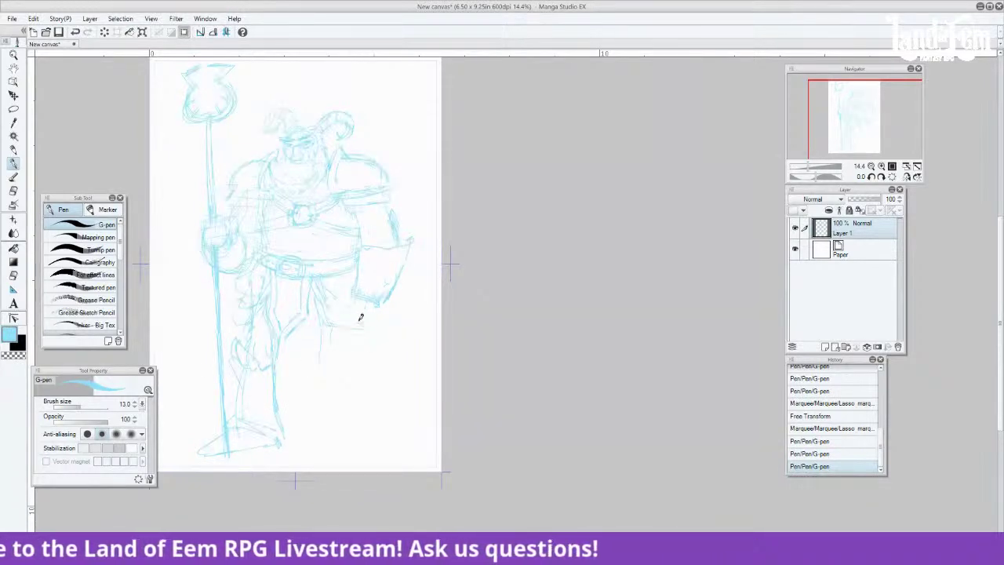
pyautogui.moveTo(311, 281)
pyautogui.mouseDown()
pyautogui.moveTo(286, 317)
pyautogui.moveTo(306, 301)
pyautogui.moveTo(330, 312)
pyautogui.moveTo(317, 331)
pyautogui.mouseUp()
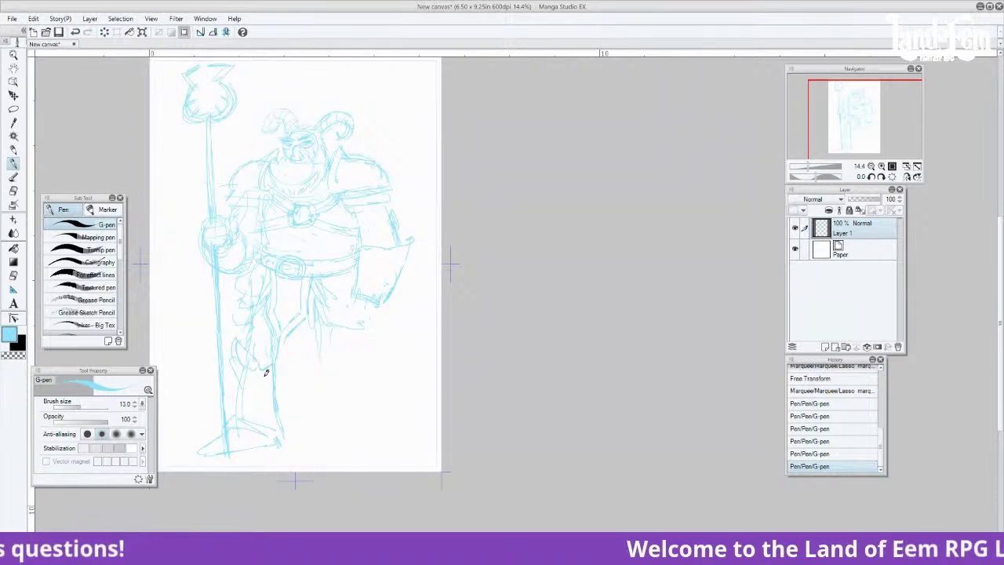
pyautogui.moveTo(224, 429)
pyautogui.mouseDown()
pyautogui.moveTo(230, 454)
pyautogui.moveTo(276, 440)
pyautogui.moveTo(225, 448)
pyautogui.mouseUp()
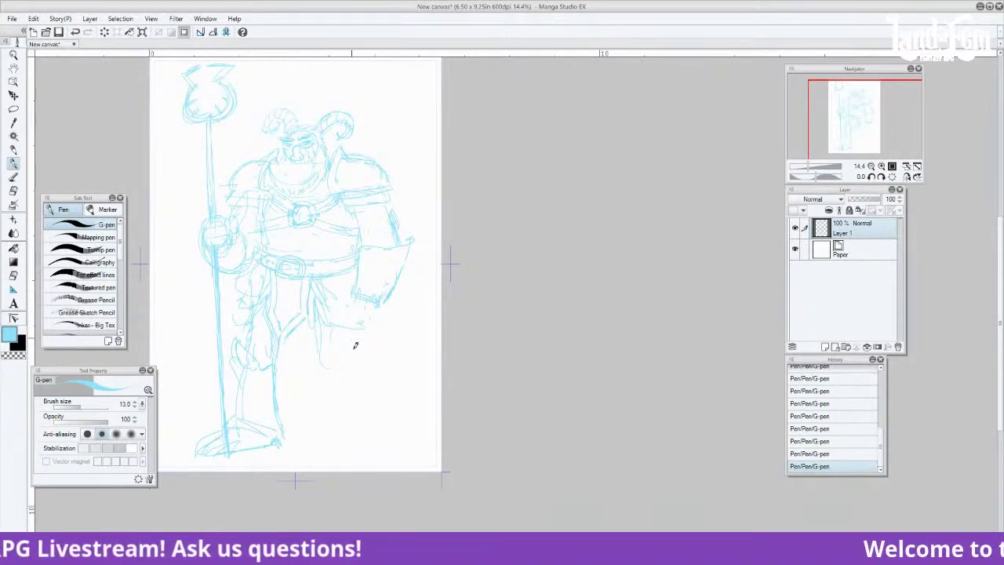
# Sketch curved lines across the belly between the chest straps and the belt
pyautogui.click(882, 166)
pyautogui.moveTo(871, 130); pyautogui.dragTo(852, 115)
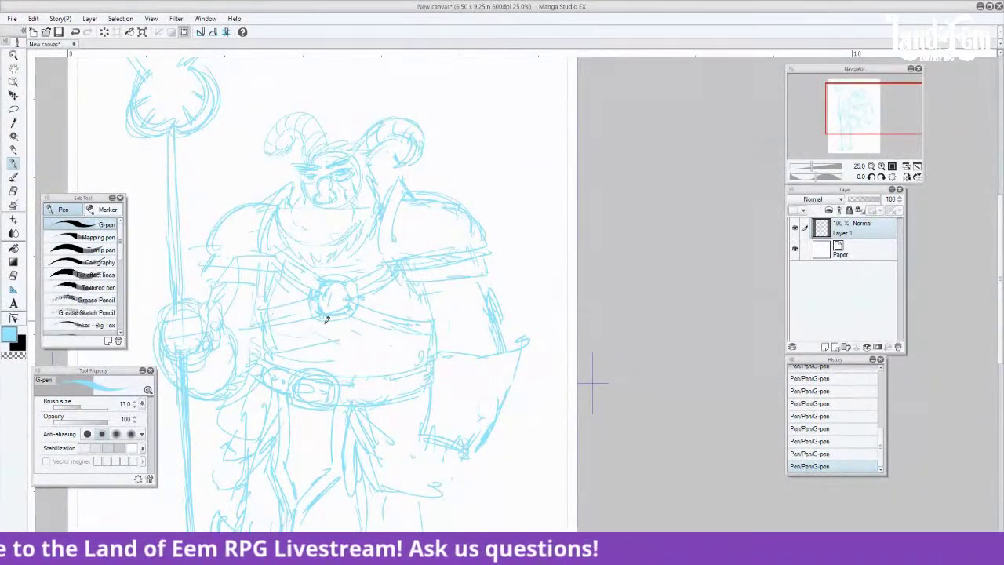
pyautogui.hotkey('ctrl', 'z')
pyautogui.moveTo(312, 354); pyautogui.dragTo(427, 347)
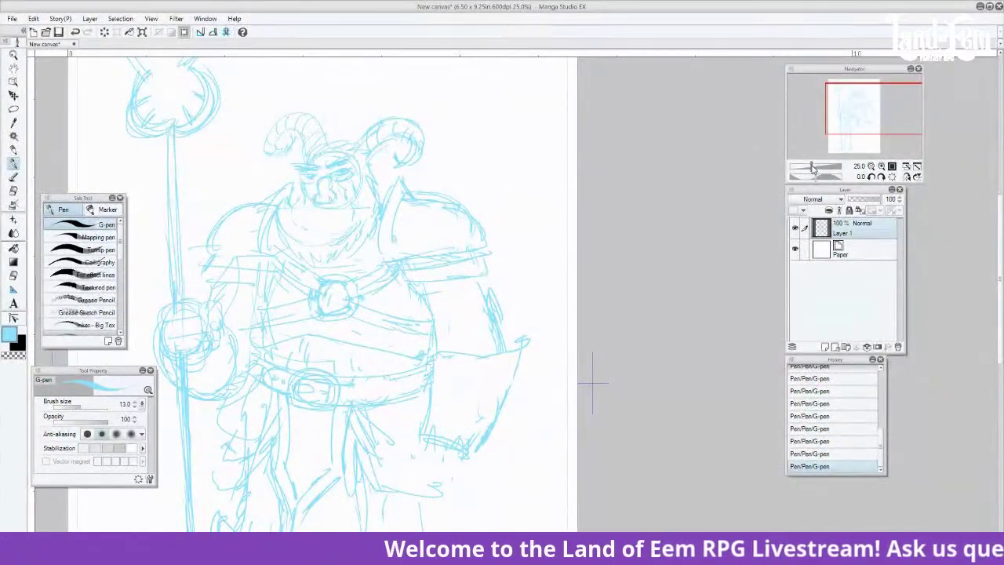
pyautogui.moveTo(817, 167); pyautogui.dragTo(810, 169)
pyautogui.moveTo(851, 131); pyautogui.dragTo(863, 146)
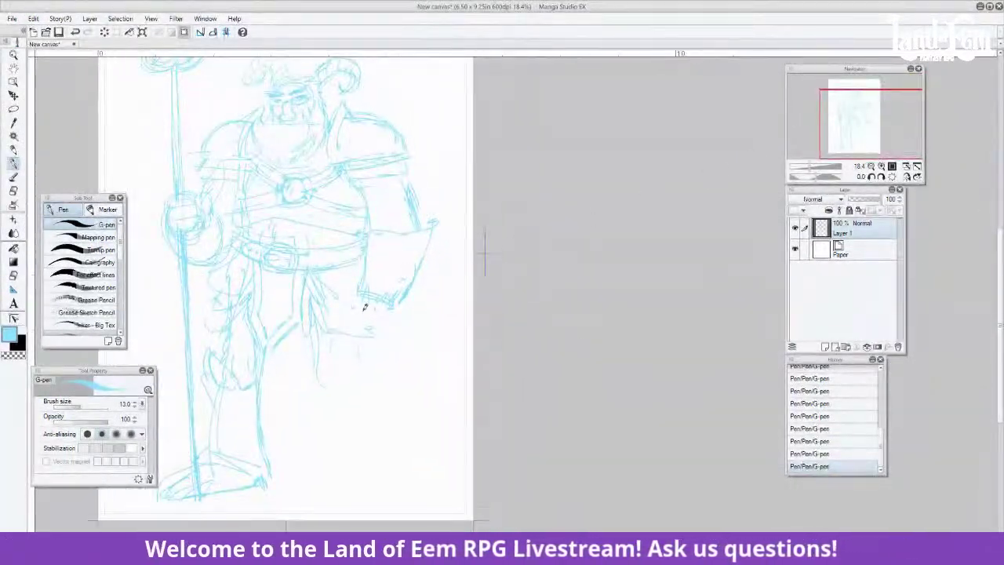
# Undo the last pen stroke and sketch a rounded kneecap on the second leg below the skirt hem
pyautogui.hotkey('ctrl', 'z')
pyautogui.moveTo(329, 389)
pyautogui.mouseDown()
pyautogui.moveTo(322, 383)
pyautogui.moveTo(348, 367)
pyautogui.moveTo(350, 393)
pyautogui.mouseUp()
pyautogui.moveTo(343, 353)
pyautogui.mouseDown()
pyautogui.moveTo(344, 393)
pyautogui.moveTo(322, 364)
pyautogui.moveTo(325, 353)
pyautogui.moveTo(349, 395)
pyautogui.moveTo(341, 354)
pyautogui.moveTo(353, 384)
pyautogui.moveTo(354, 332)
pyautogui.mouseUp()
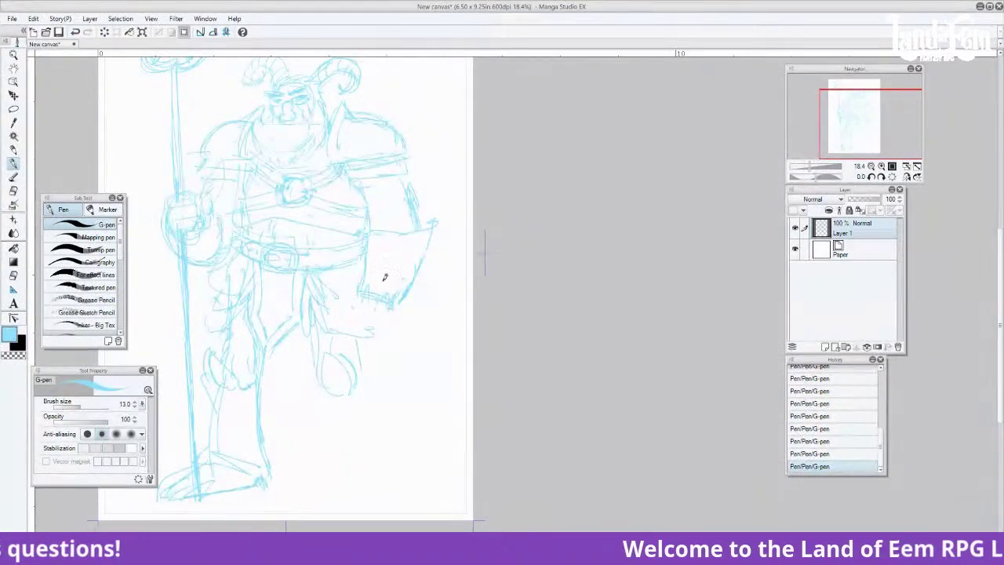
# Save the canvas in the Steorra Grey folder as a Manga Studio file named Mog Yoro
pyautogui.moveTo(852, 127); pyautogui.dragTo(842, 119)
pyautogui.click(58, 31)
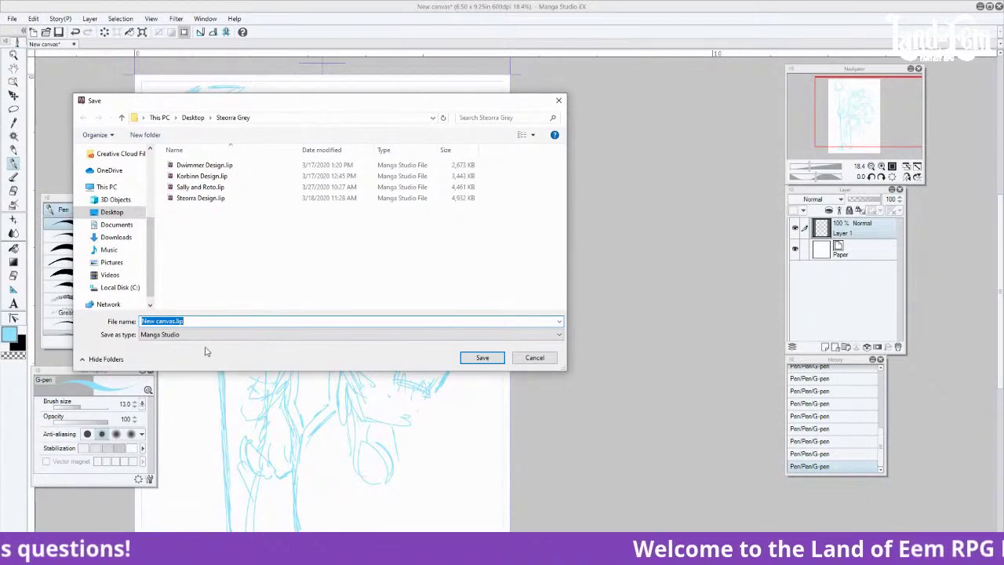
pyautogui.click(174, 321)
pyautogui.moveTo(173, 321); pyautogui.dragTo(103, 321)
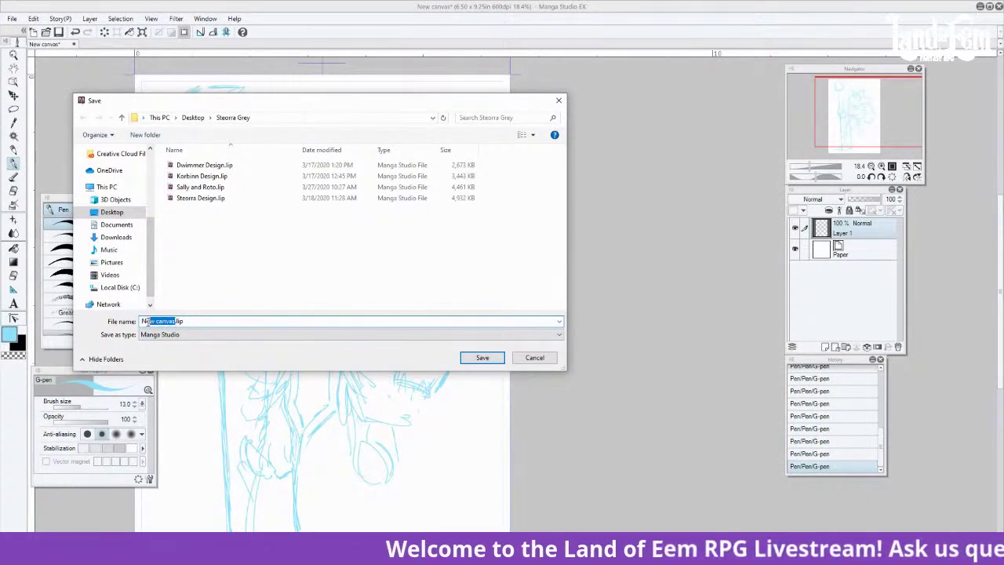
pyautogui.write('Mog')
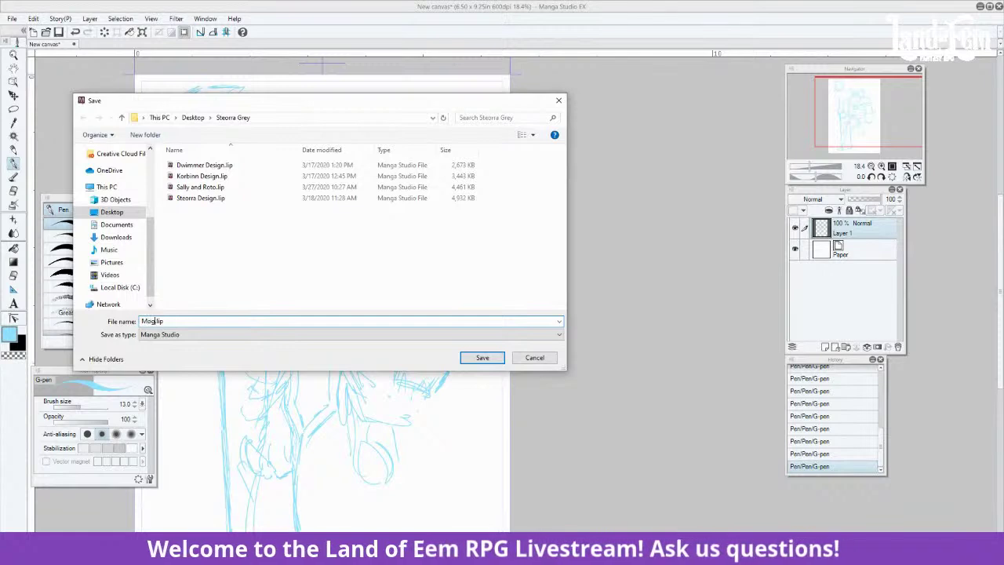
pyautogui.write(' Yoro')
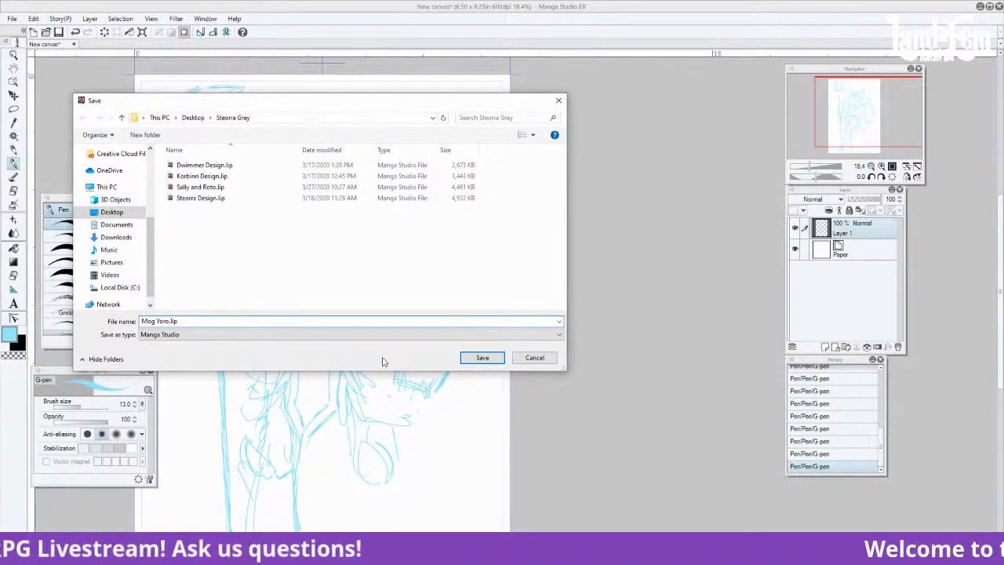
pyautogui.click(476, 358)
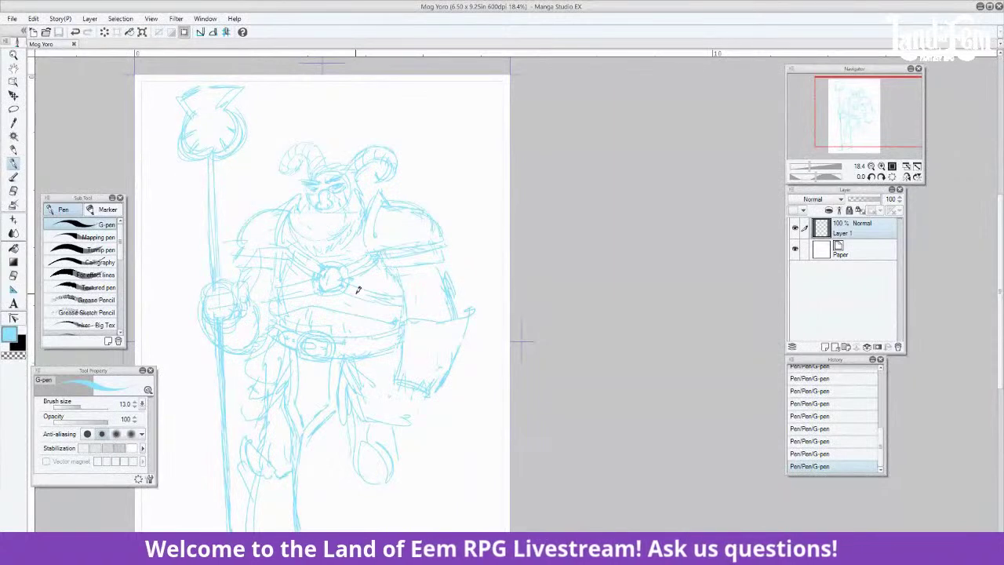
# Touch up the fist around the staff and erase a stray line
pyautogui.moveTo(856, 118); pyautogui.dragTo(866, 98)
pyautogui.moveTo(225, 287); pyautogui.dragTo(232, 320)
pyautogui.moveTo(229, 281)
pyautogui.mouseDown()
pyautogui.moveTo(224, 334)
pyautogui.moveTo(211, 326)
pyautogui.mouseUp()
pyautogui.press('e')
pyautogui.moveTo(874, 103); pyautogui.dragTo(883, 131)
# Sketch the inner and outer contours of the second lower leg from the knee down to the ankle
pyautogui.click(13, 164)
pyautogui.moveTo(329, 352)
pyautogui.mouseDown()
pyautogui.moveTo(339, 391)
pyautogui.moveTo(325, 460)
pyautogui.mouseUp()
pyautogui.moveTo(328, 408); pyautogui.dragTo(320, 471)
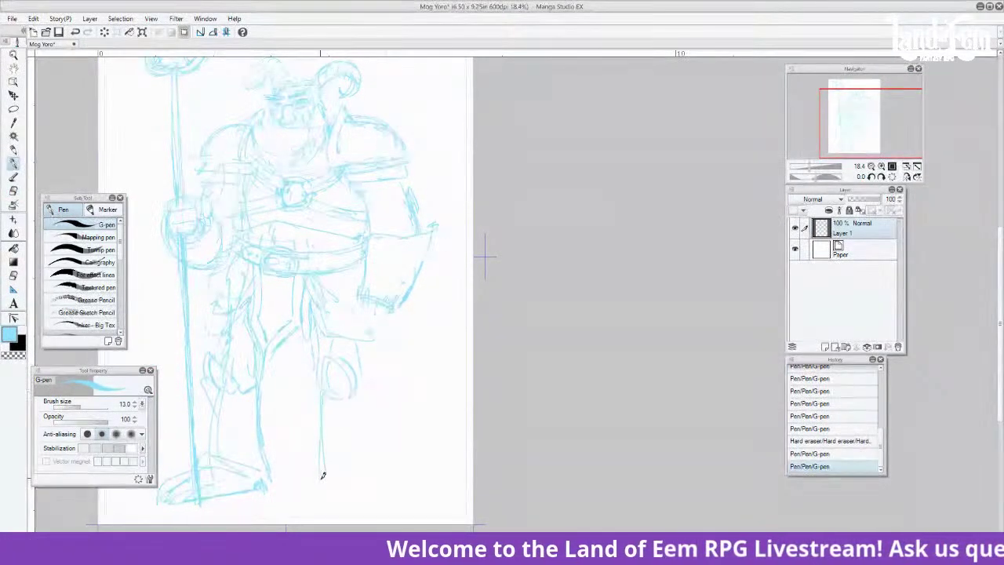
pyautogui.moveTo(359, 370); pyautogui.dragTo(379, 484)
# Sketch the relaxed hand with its thumb and fingers hanging below the flared forearm cuff, redoing strokes that miss
pyautogui.moveTo(358, 302)
pyautogui.mouseDown()
pyautogui.moveTo(395, 241)
pyautogui.moveTo(366, 269)
pyautogui.moveTo(352, 340)
pyautogui.moveTo(349, 316)
pyautogui.moveTo(363, 298)
pyautogui.moveTo(360, 353)
pyautogui.mouseUp()
pyautogui.hotkey('ctrl', 'z')
pyautogui.hotkey('ctrl', 'z')
pyautogui.moveTo(356, 302); pyautogui.dragTo(350, 348)
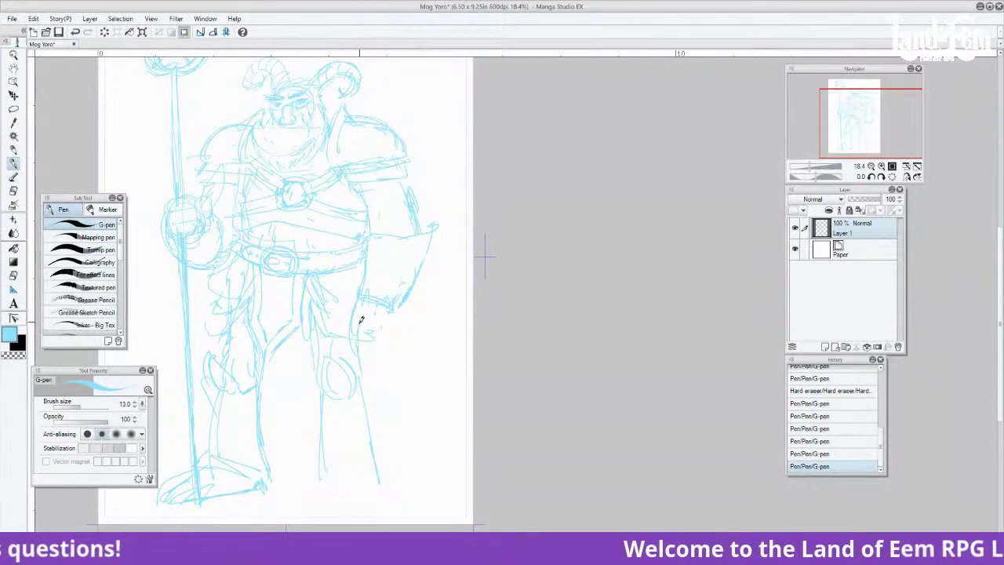
pyautogui.moveTo(378, 317); pyautogui.dragTo(382, 352)
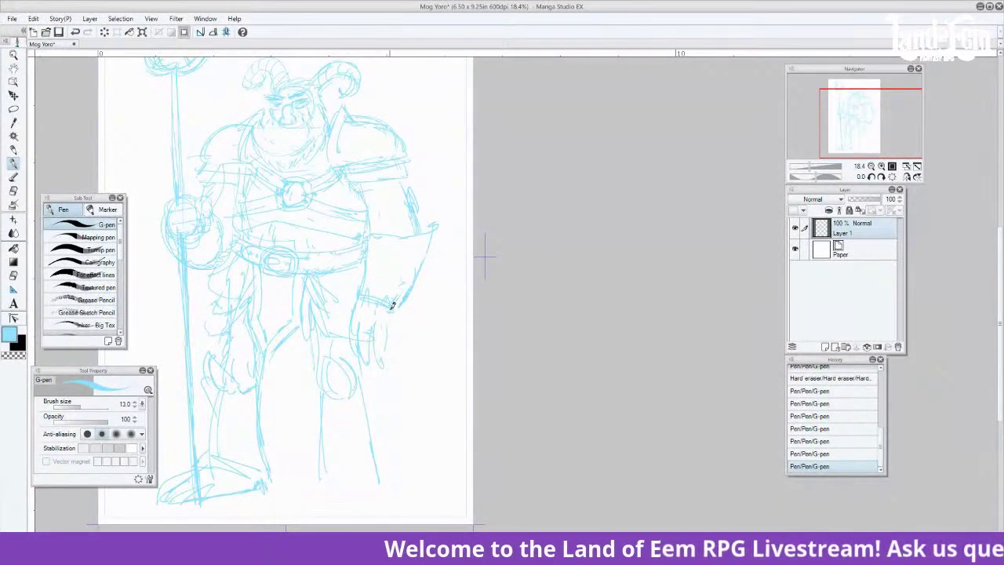
pyautogui.moveTo(392, 306)
pyautogui.mouseDown()
pyautogui.moveTo(370, 355)
pyautogui.moveTo(380, 364)
pyautogui.moveTo(384, 346)
pyautogui.mouseUp()
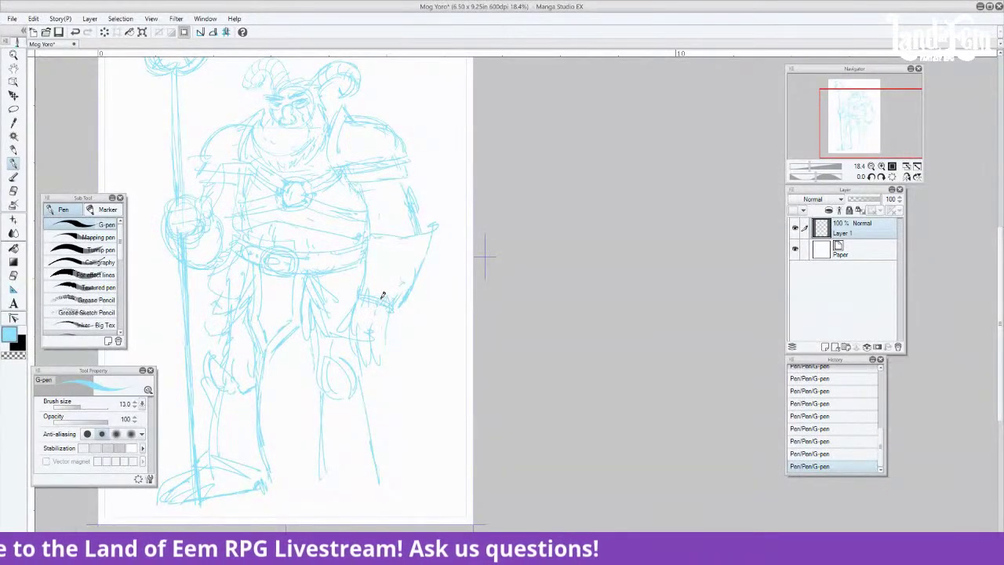
pyautogui.hotkey('ctrl', 'z')
pyautogui.moveTo(351, 335); pyautogui.dragTo(356, 307)
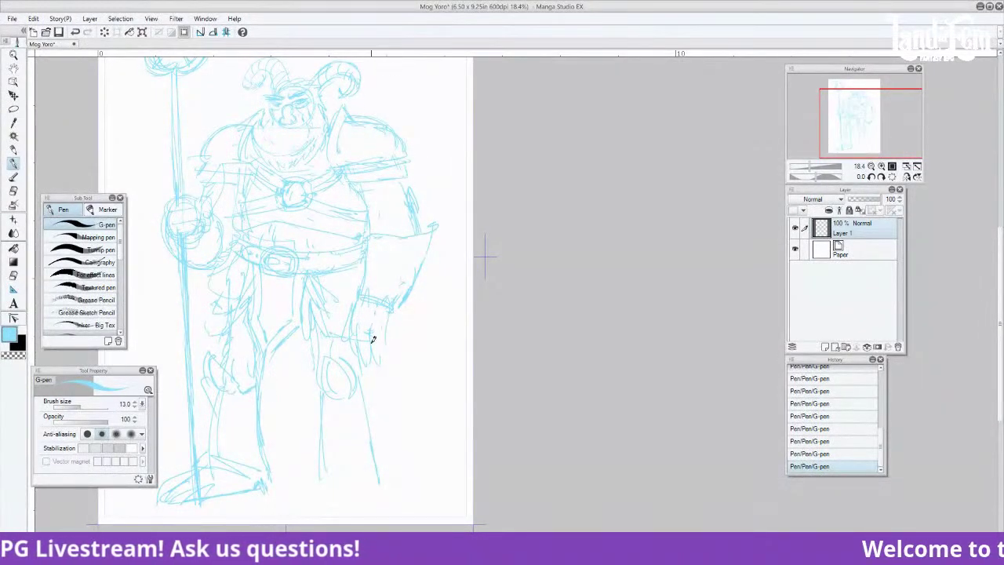
pyautogui.moveTo(360, 343)
pyautogui.mouseDown()
pyautogui.moveTo(371, 321)
pyautogui.moveTo(386, 337)
pyautogui.mouseUp()
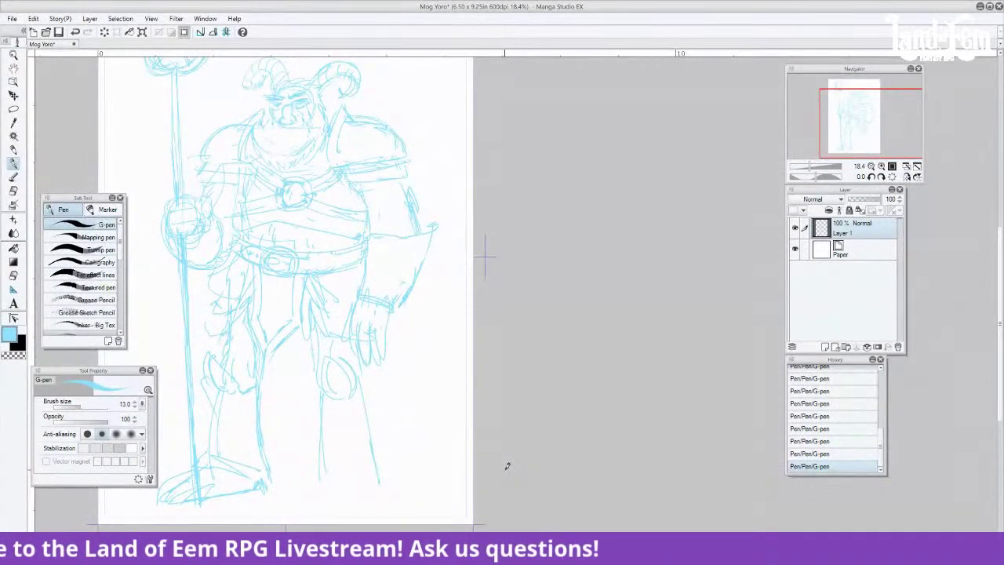
# Sketch a curved band across the second leg's ankle
pyautogui.moveTo(867, 130)
pyautogui.mouseDown()
pyautogui.moveTo(875, 116)
pyautogui.moveTo(879, 125)
pyautogui.mouseUp()
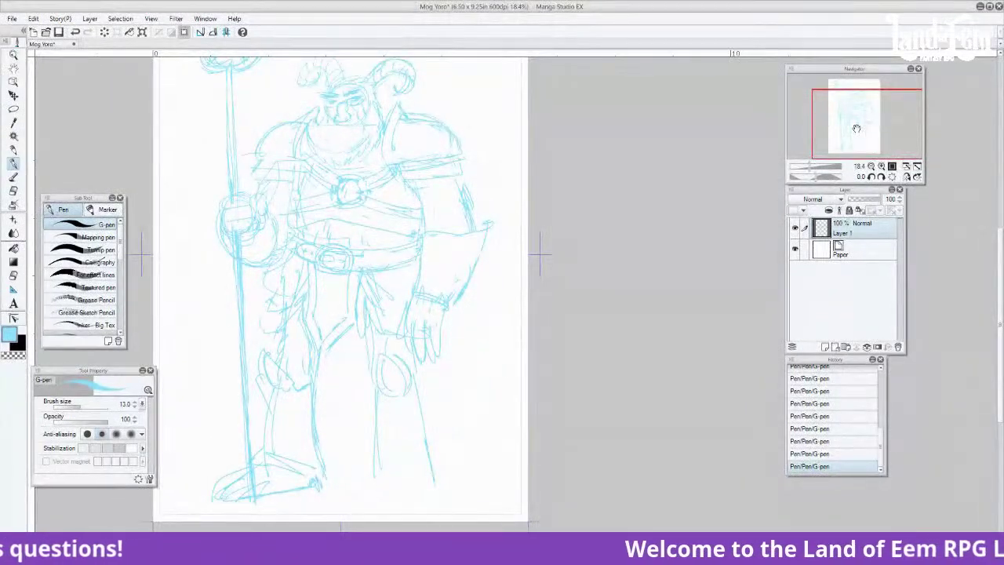
pyautogui.moveTo(372, 473)
pyautogui.mouseDown()
pyautogui.moveTo(406, 454)
pyautogui.moveTo(437, 473)
pyautogui.moveTo(381, 461)
pyautogui.moveTo(401, 440)
pyautogui.moveTo(368, 477)
pyautogui.moveTo(400, 462)
pyautogui.moveTo(433, 475)
pyautogui.mouseUp()
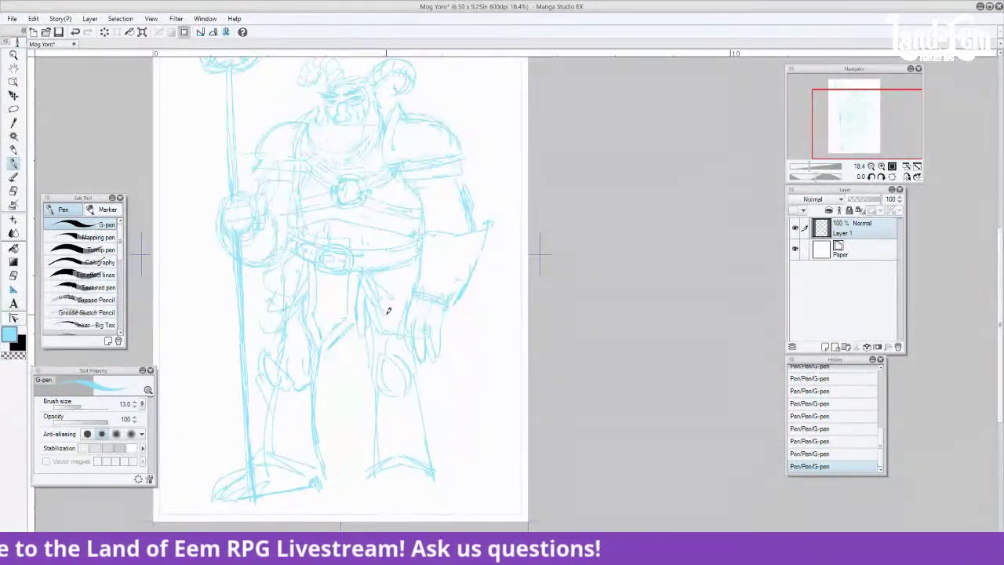
# Erase the rounded kneecap on the second leg with the hard eraser
pyautogui.click(15, 192)
pyautogui.moveTo(385, 349); pyautogui.dragTo(409, 389)
pyautogui.press('p')
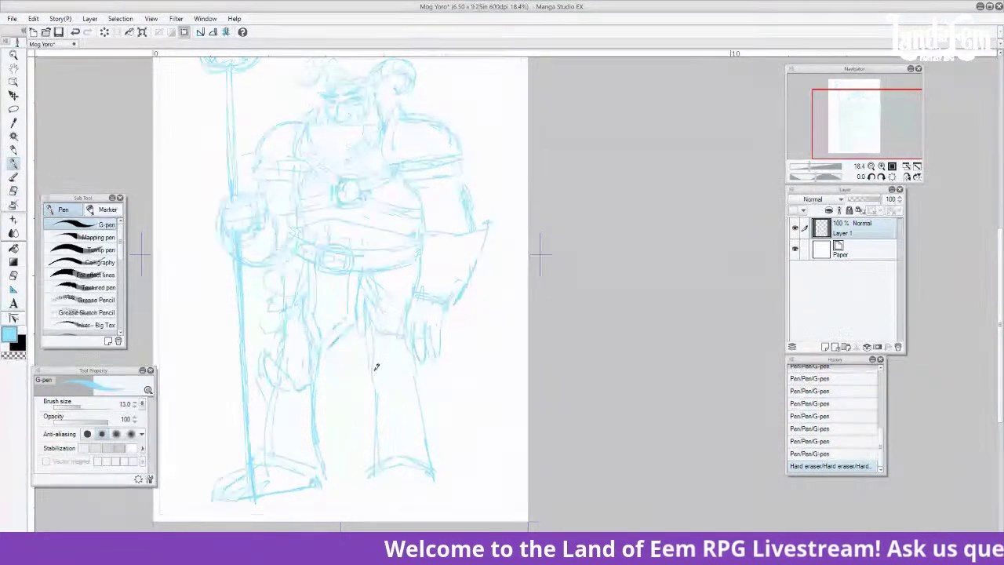
# Redraw the second leg's kneecap with a pointed top, undoing the trial strokes until the shape fits
pyautogui.moveTo(384, 358)
pyautogui.mouseDown()
pyautogui.moveTo(406, 381)
pyautogui.moveTo(390, 348)
pyautogui.moveTo(401, 354)
pyautogui.moveTo(385, 384)
pyautogui.moveTo(391, 395)
pyautogui.moveTo(395, 353)
pyautogui.moveTo(401, 394)
pyautogui.moveTo(397, 357)
pyautogui.moveTo(404, 386)
pyautogui.moveTo(400, 357)
pyautogui.mouseUp()
pyautogui.hotkey('ctrl', 'z')
pyautogui.hotkey('ctrl', 'z')
pyautogui.hotkey('ctrl', 'z')
pyautogui.hotkey('ctrl', 'z')
pyautogui.hotkey('ctrl', 'z')
pyautogui.moveTo(399, 393); pyautogui.dragTo(395, 358)
pyautogui.hotkey('ctrl', 'z')
pyautogui.moveTo(403, 391); pyautogui.dragTo(389, 357)
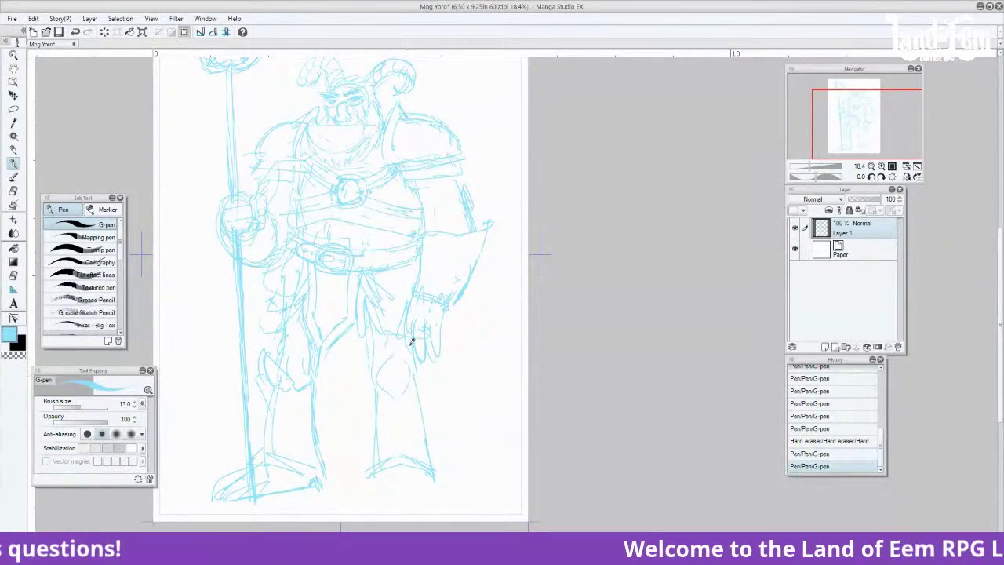
pyautogui.hotkey('ctrl', 'z')
pyautogui.moveTo(400, 391); pyautogui.dragTo(396, 355)
# Strengthen the second shin's outline and sketch the foot with its toes below the ankle band
pyautogui.moveTo(417, 394)
pyautogui.mouseDown()
pyautogui.moveTo(384, 405)
pyautogui.moveTo(376, 384)
pyautogui.moveTo(370, 472)
pyautogui.mouseUp()
pyautogui.moveTo(436, 474); pyautogui.dragTo(454, 498)
pyautogui.moveTo(378, 472); pyautogui.dragTo(413, 492)
pyautogui.hotkey('ctrl', 'z')
pyautogui.moveTo(410, 484); pyautogui.dragTo(433, 492)
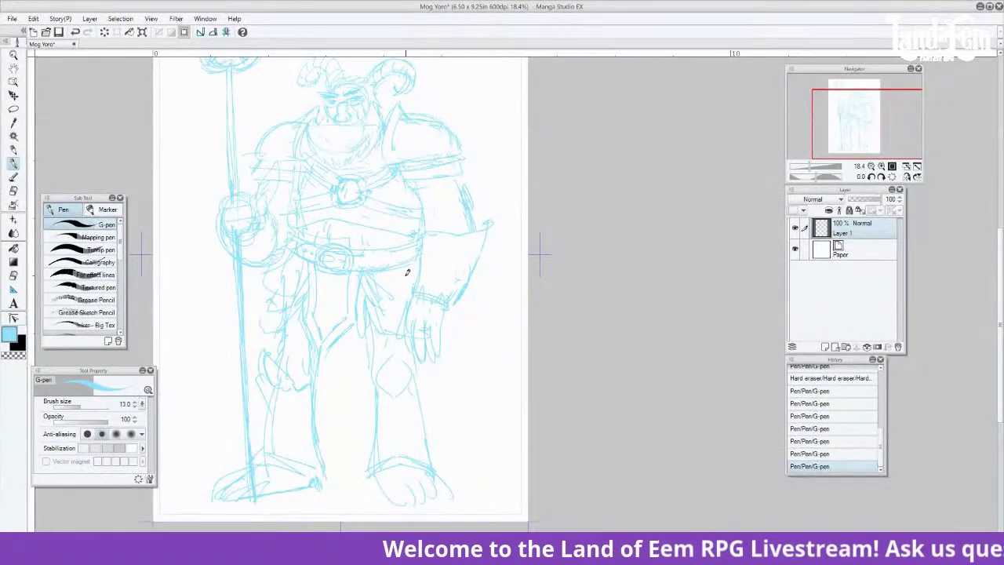
# Sketch the ragged loincloth tip and a pouch at the hip, erase the belt lines inside the pouch, and touch up the forearm cuff
pyautogui.moveTo(338, 331)
pyautogui.mouseDown()
pyautogui.moveTo(353, 347)
pyautogui.moveTo(361, 316)
pyautogui.moveTo(410, 291)
pyautogui.mouseUp()
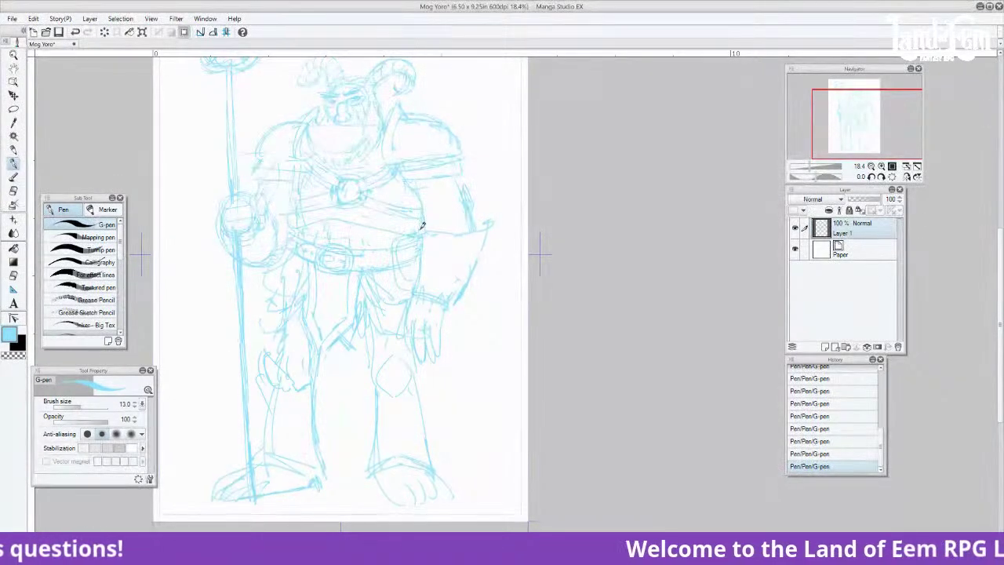
pyautogui.click(13, 190)
pyautogui.moveTo(402, 239); pyautogui.dragTo(403, 263)
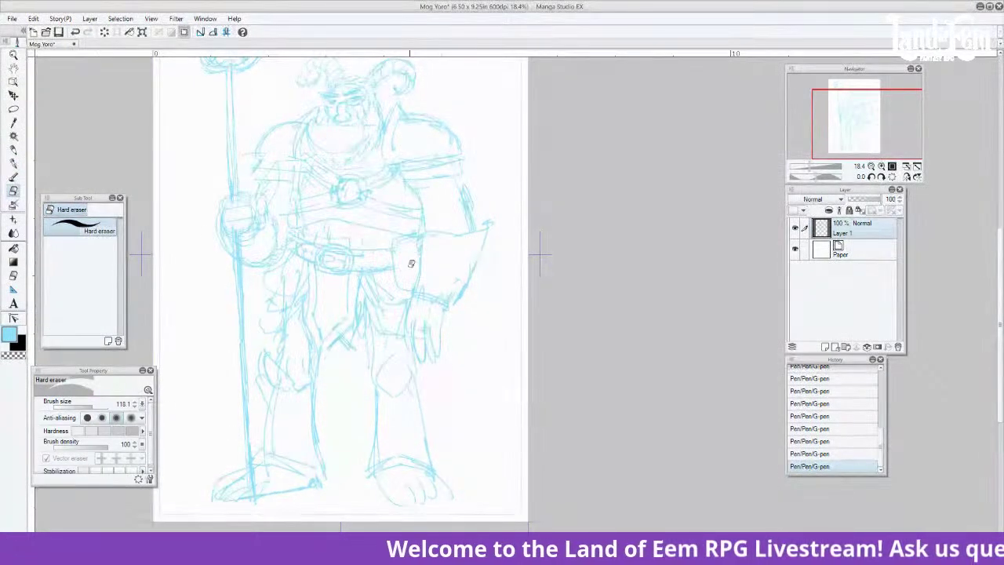
pyautogui.click(13, 162)
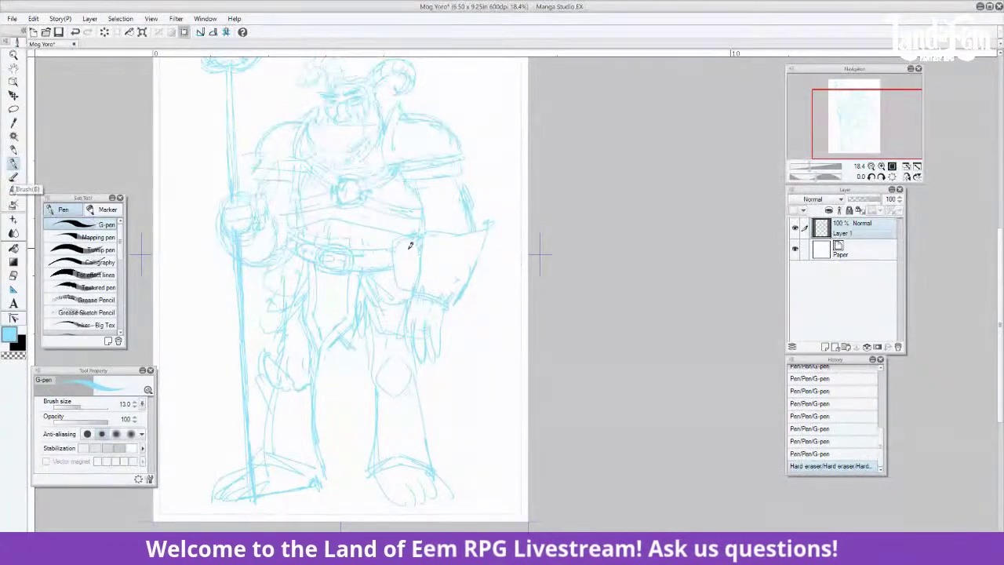
pyautogui.moveTo(413, 253); pyautogui.dragTo(422, 235)
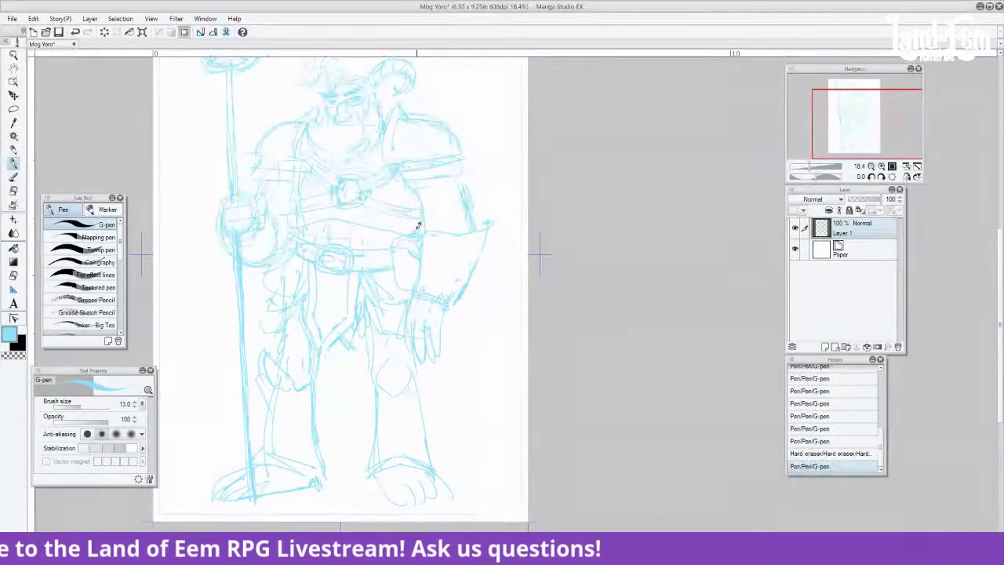
pyautogui.moveTo(449, 307); pyautogui.dragTo(448, 310)
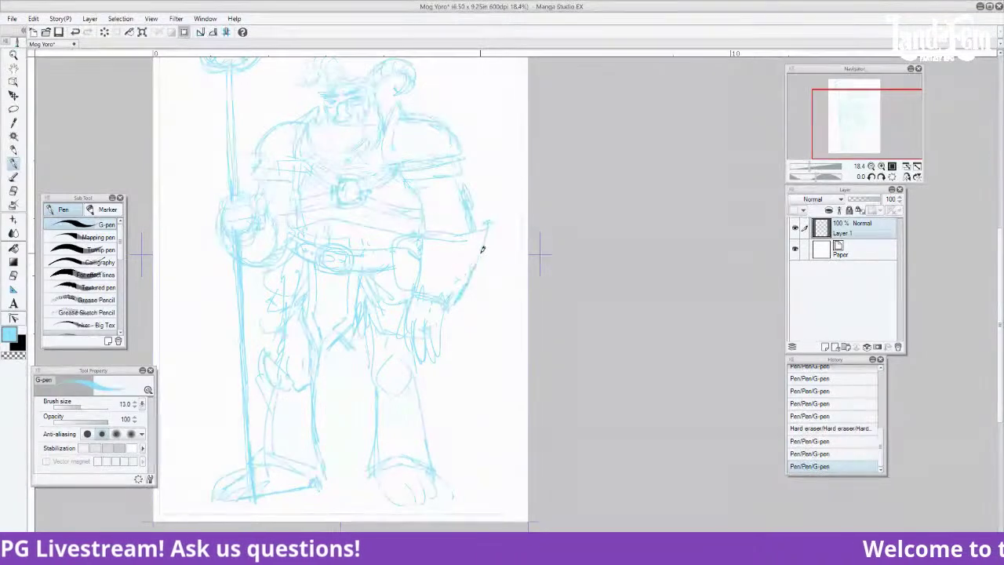
# Add centre lines down the second kneecap and both shins, and reinforce the toes of the second foot
pyautogui.moveTo(391, 374); pyautogui.dragTo(404, 455)
pyautogui.moveTo(277, 393); pyautogui.dragTo(279, 446)
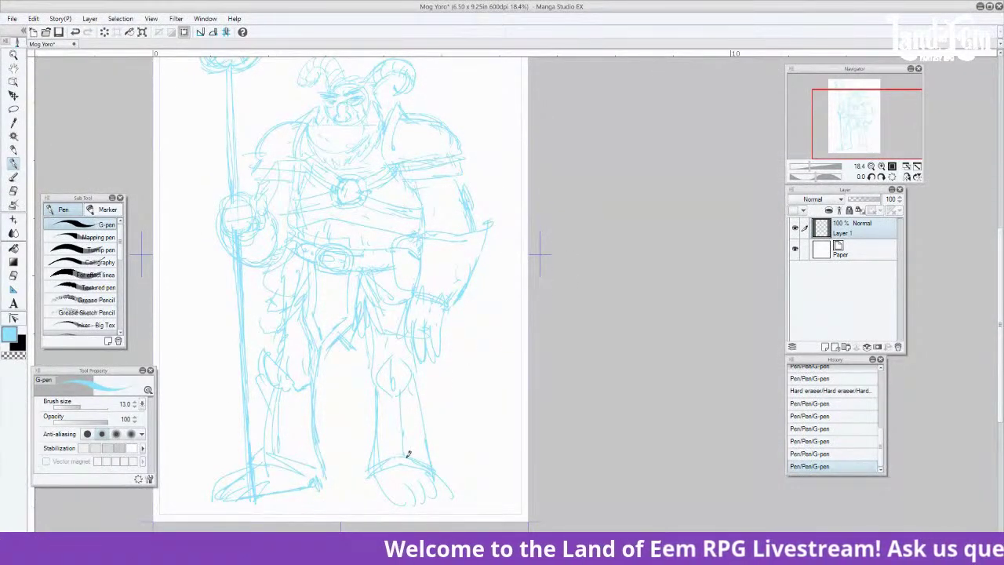
pyautogui.moveTo(443, 498)
pyautogui.mouseDown()
pyautogui.moveTo(457, 459)
pyautogui.moveTo(442, 498)
pyautogui.moveTo(429, 471)
pyautogui.moveTo(445, 503)
pyautogui.mouseUp()
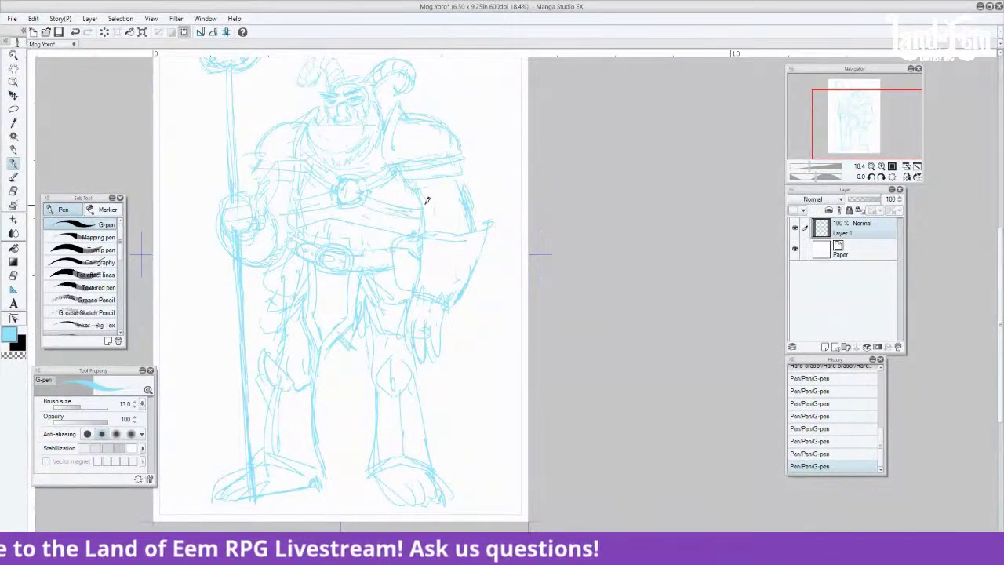
# Lasso the staff's head, scale it to 135 percent, realign and slightly rotate it on the shaft, then apply the transform and deselect
pyautogui.click(13, 191)
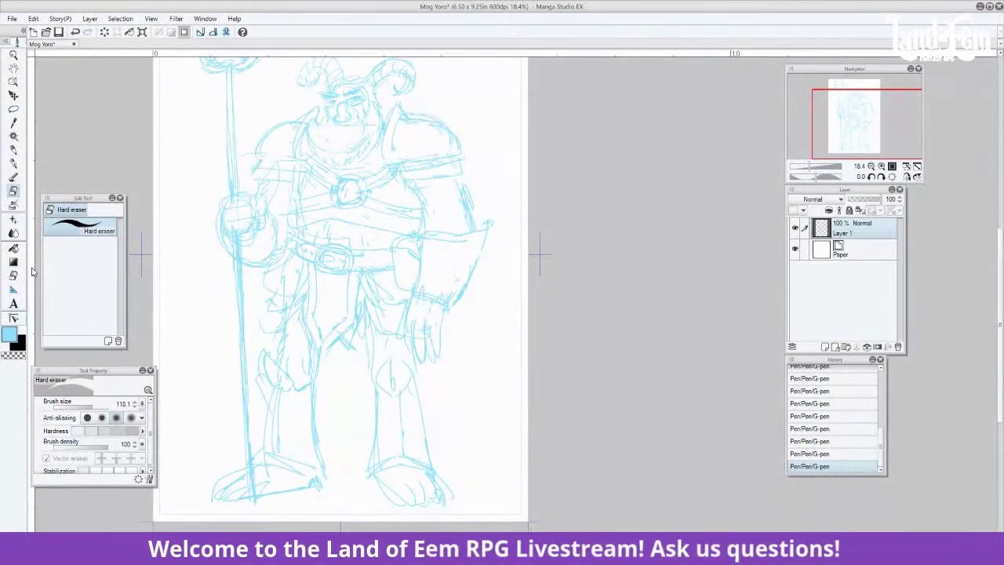
pyautogui.moveTo(853, 121); pyautogui.dragTo(846, 98)
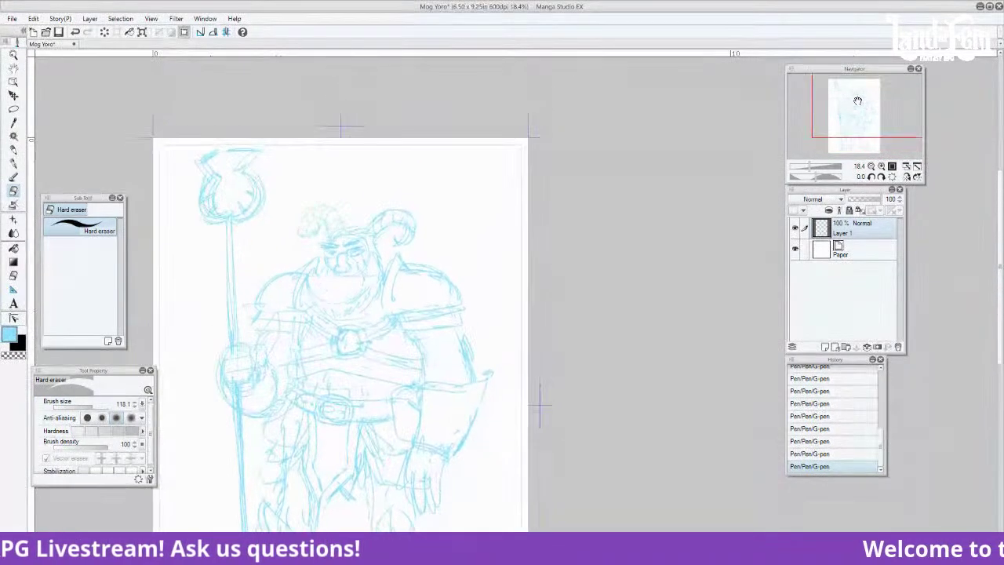
pyautogui.click(13, 109)
pyautogui.moveTo(187, 145)
pyautogui.mouseDown()
pyautogui.moveTo(249, 248)
pyautogui.moveTo(279, 140)
pyautogui.mouseUp()
pyautogui.click(243, 269)
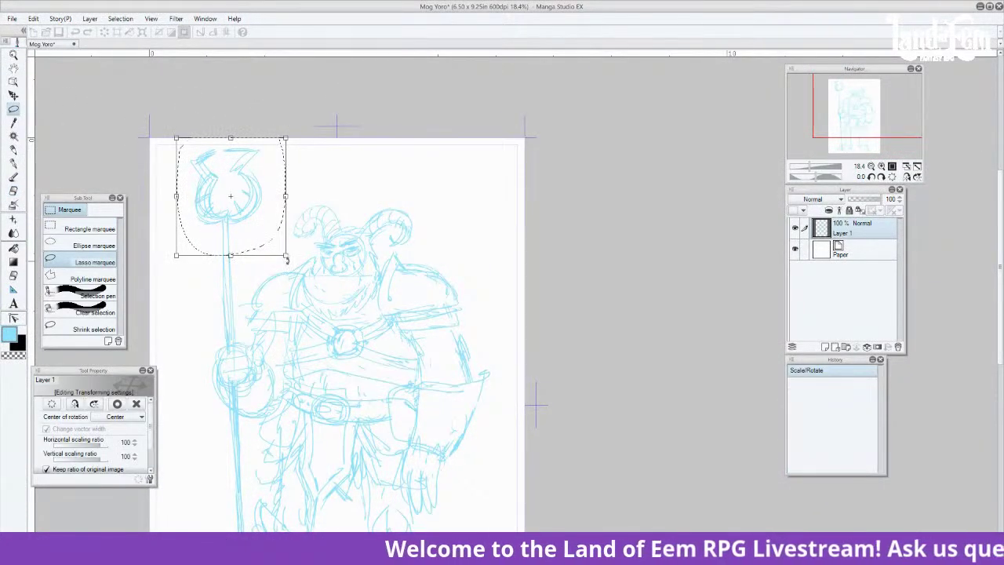
pyautogui.moveTo(300, 272); pyautogui.dragTo(324, 299)
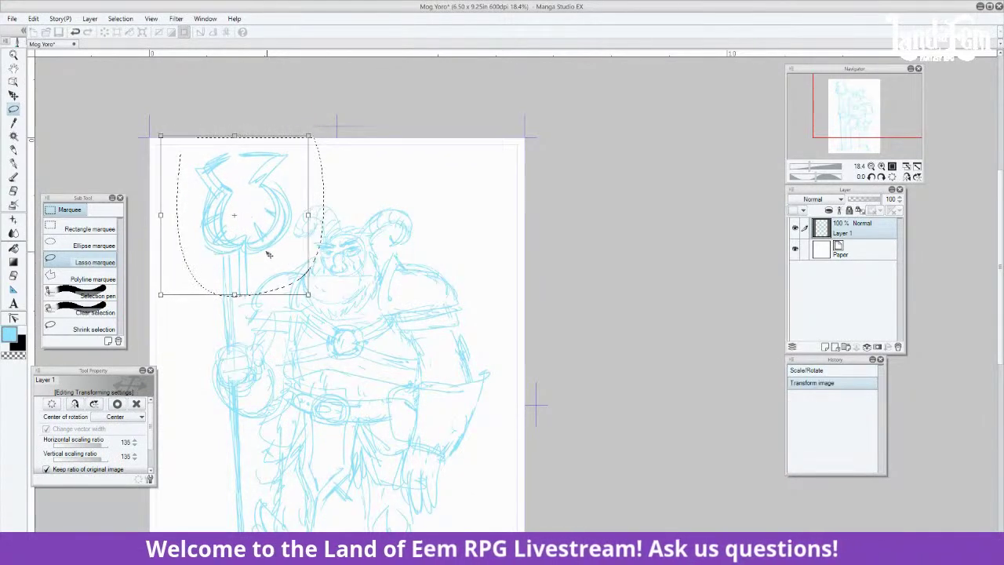
pyautogui.moveTo(267, 255); pyautogui.dragTo(271, 254)
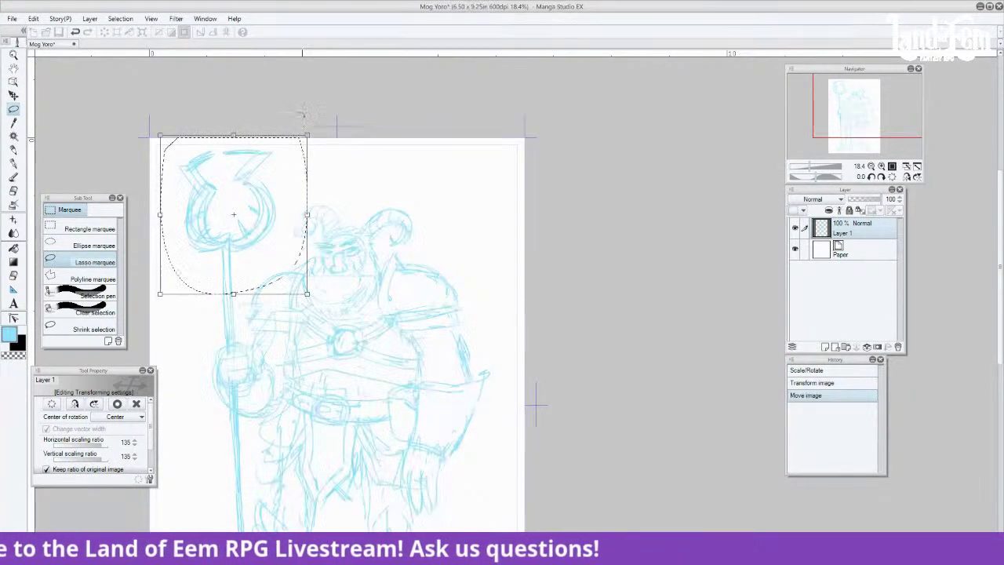
pyautogui.moveTo(326, 114); pyautogui.dragTo(323, 110)
pyautogui.moveTo(290, 190); pyautogui.dragTo(288, 192)
pyautogui.click(460, 213)
pyautogui.click(461, 210)
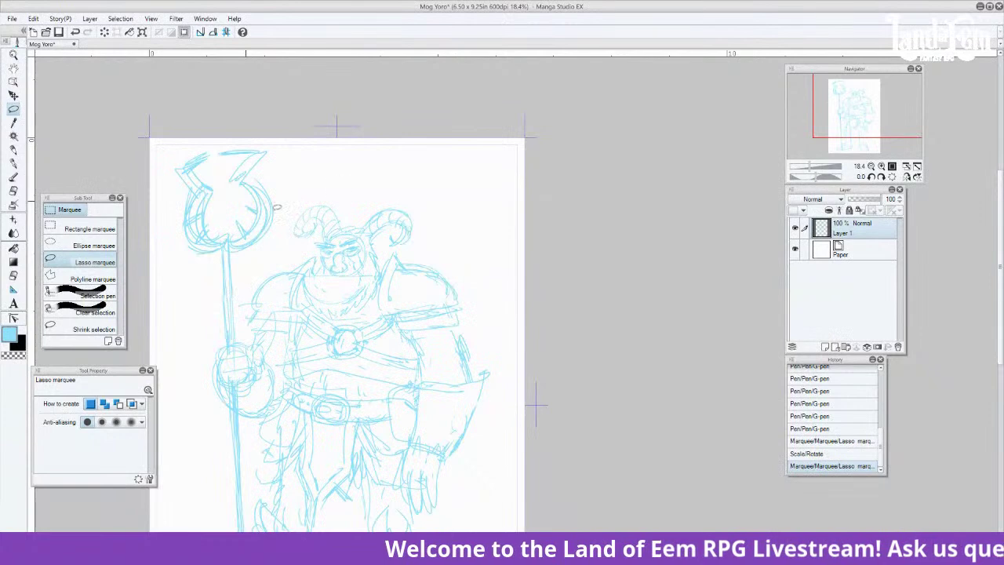
# Erase the construction and staff lines inside the gripping fist and redraw its fingers
pyautogui.click(14, 191)
pyautogui.moveTo(224, 313)
pyautogui.mouseDown()
pyautogui.moveTo(228, 361)
pyautogui.moveTo(249, 372)
pyautogui.moveTo(235, 356)
pyautogui.moveTo(258, 355)
pyautogui.mouseUp()
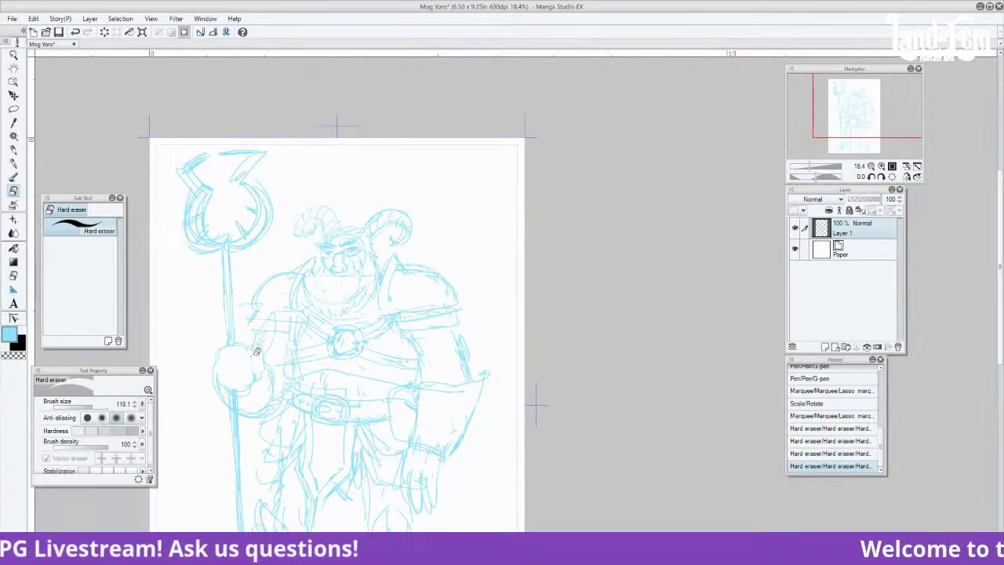
pyautogui.click(12, 163)
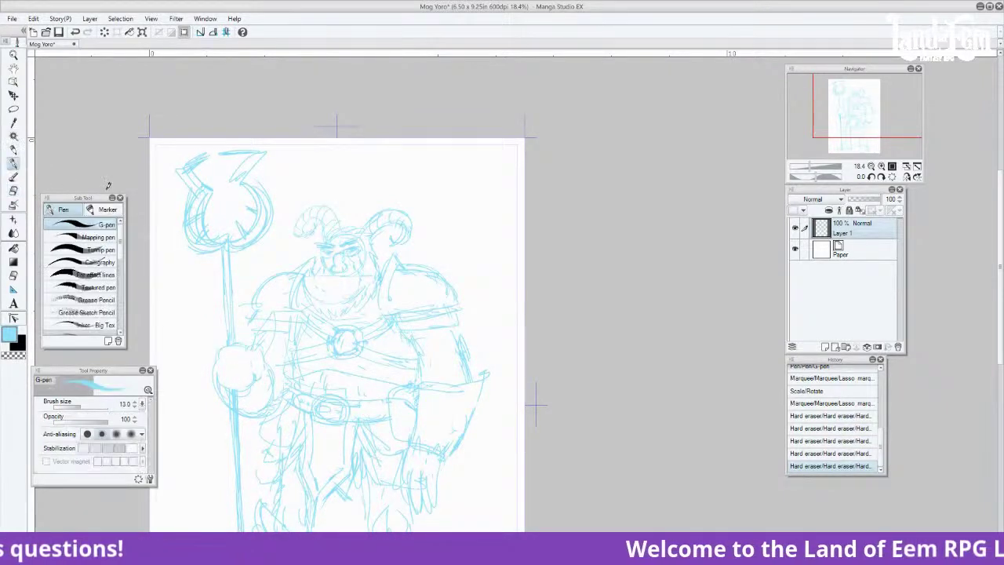
pyautogui.moveTo(234, 353)
pyautogui.mouseDown()
pyautogui.moveTo(247, 350)
pyautogui.moveTo(253, 377)
pyautogui.moveTo(258, 346)
pyautogui.moveTo(264, 365)
pyautogui.mouseUp()
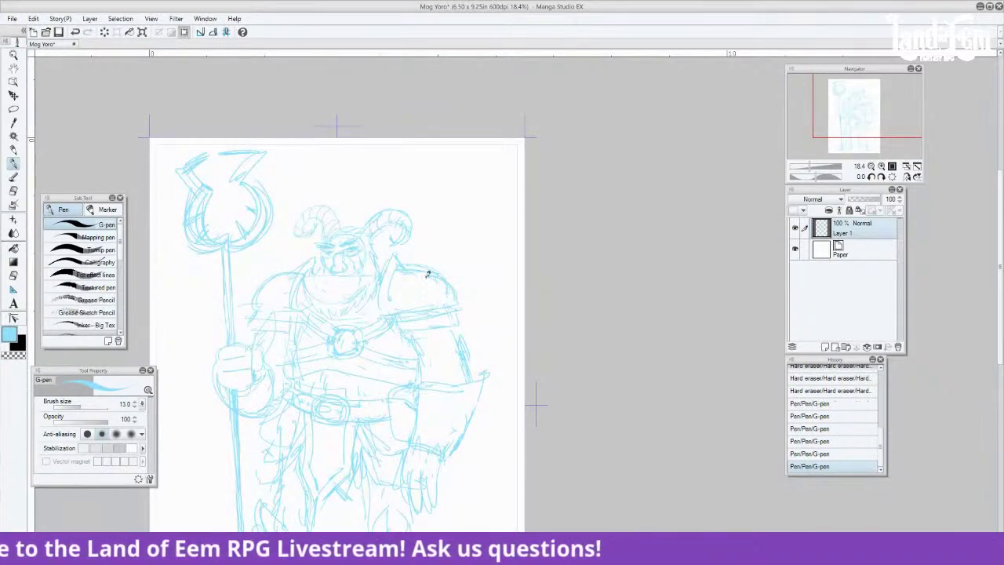
# Touch up the armour edges around the shoulders and upper arms, undoing a stray stroke
pyautogui.moveTo(405, 340)
pyautogui.mouseDown()
pyautogui.moveTo(456, 331)
pyautogui.moveTo(382, 323)
pyautogui.mouseUp()
pyautogui.hotkey('ctrl', 'z')
pyautogui.moveTo(256, 301); pyautogui.dragTo(251, 313)
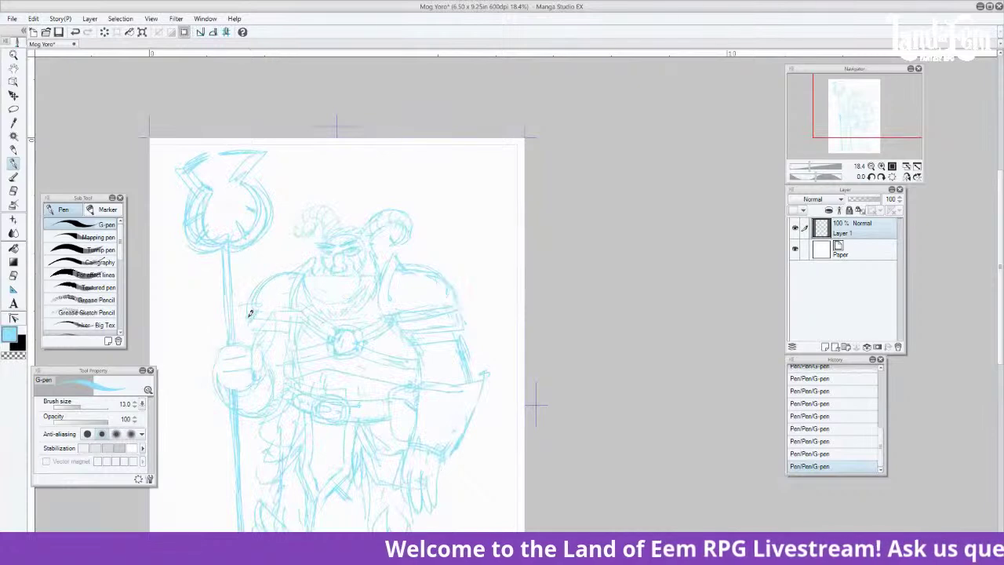
pyautogui.moveTo(857, 104); pyautogui.dragTo(858, 130)
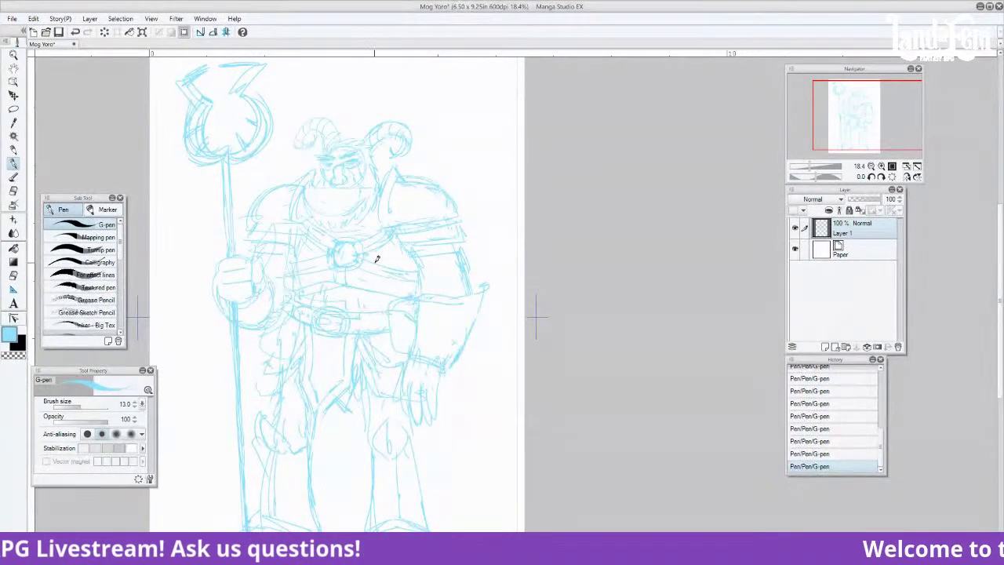
# Erase stray sketch lines around the staff's head with the hard eraser
pyautogui.click(854, 165)
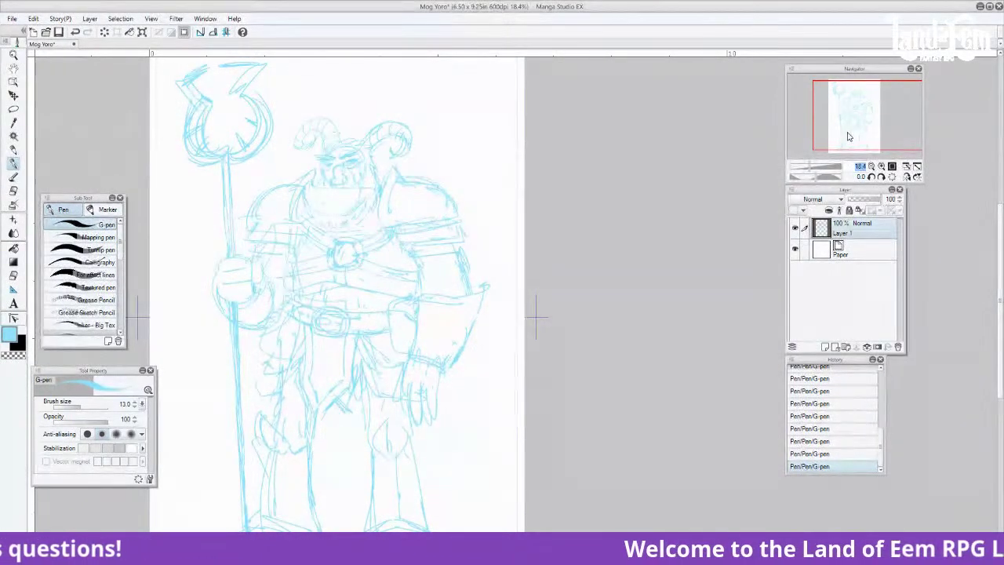
pyautogui.moveTo(841, 126); pyautogui.dragTo(824, 124)
pyautogui.press('e')
pyautogui.moveTo(201, 207); pyautogui.dragTo(198, 240)
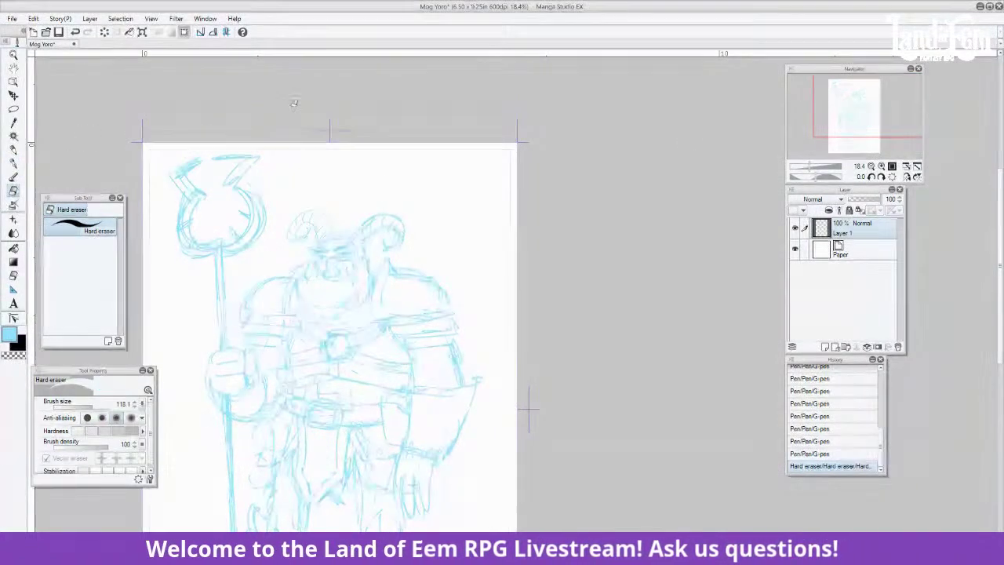
pyautogui.moveTo(860, 102)
pyautogui.mouseDown()
pyautogui.moveTo(859, 130)
pyautogui.moveTo(859, 102)
pyautogui.mouseUp()
# Letter the title MOG YORO above the figure's head with the G-pen
pyautogui.click(13, 164)
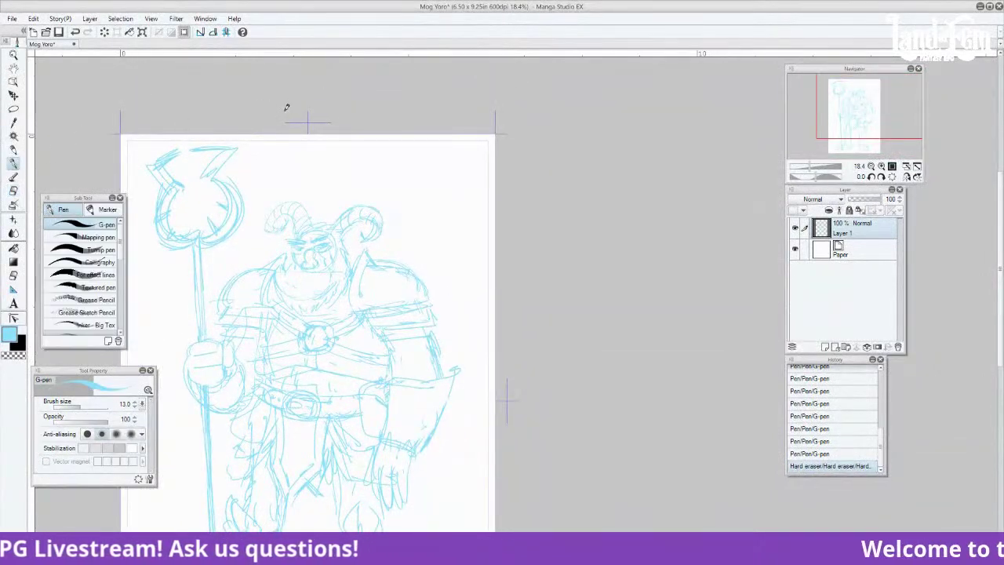
pyautogui.moveTo(274, 157); pyautogui.dragTo(273, 152)
pyautogui.moveTo(283, 170)
pyautogui.mouseDown()
pyautogui.moveTo(275, 152)
pyautogui.moveTo(296, 149)
pyautogui.moveTo(324, 168)
pyautogui.moveTo(339, 159)
pyautogui.mouseUp()
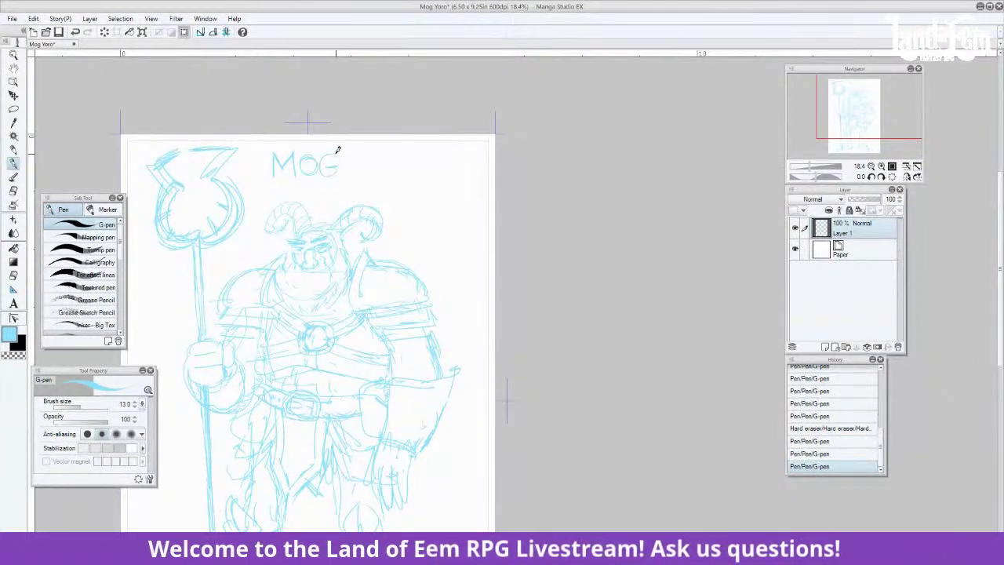
pyautogui.moveTo(357, 156)
pyautogui.mouseDown()
pyautogui.moveTo(365, 155)
pyautogui.moveTo(361, 168)
pyautogui.moveTo(379, 156)
pyautogui.mouseUp()
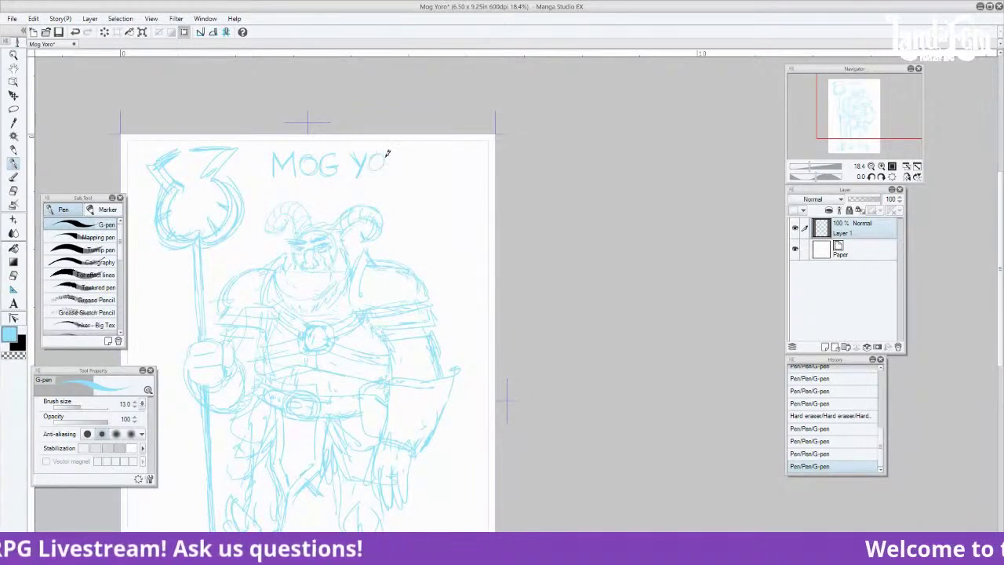
pyautogui.moveTo(395, 164)
pyautogui.mouseDown()
pyautogui.moveTo(401, 172)
pyautogui.moveTo(410, 162)
pyautogui.mouseUp()
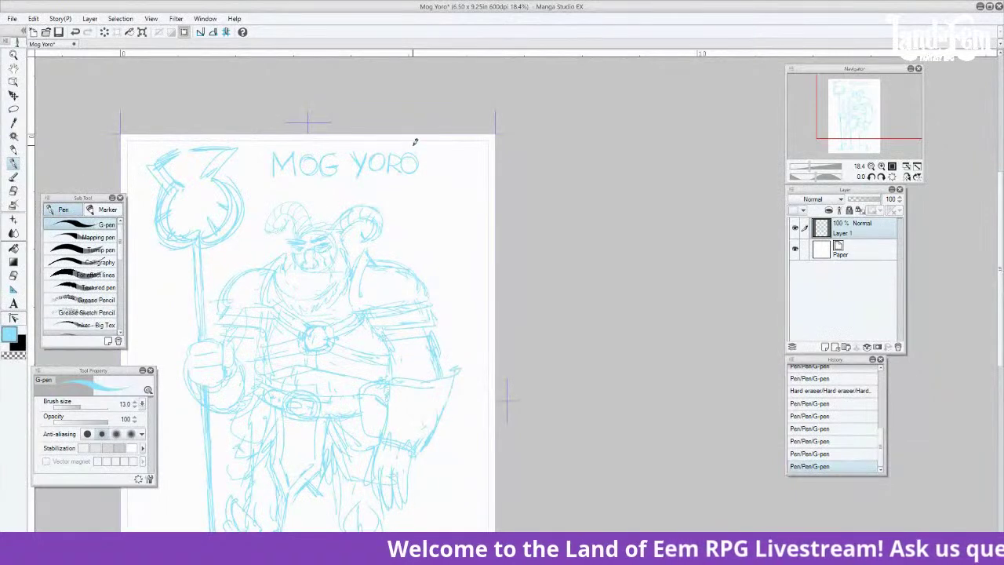
# Touch up the hand gripping the staff with a short pen stroke and undo the last mark
pyautogui.moveTo(811, 166); pyautogui.dragTo(806, 167)
pyautogui.moveTo(844, 134); pyautogui.dragTo(854, 141)
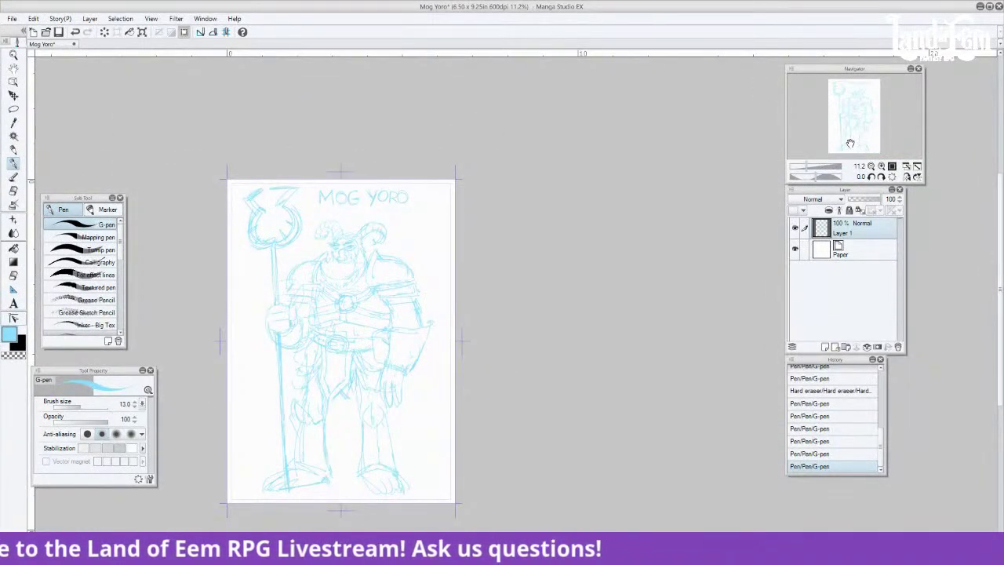
pyautogui.moveTo(287, 325)
pyautogui.mouseDown()
pyautogui.moveTo(278, 327)
pyautogui.moveTo(288, 328)
pyautogui.mouseUp()
pyautogui.hotkey('ctrl', 'z')
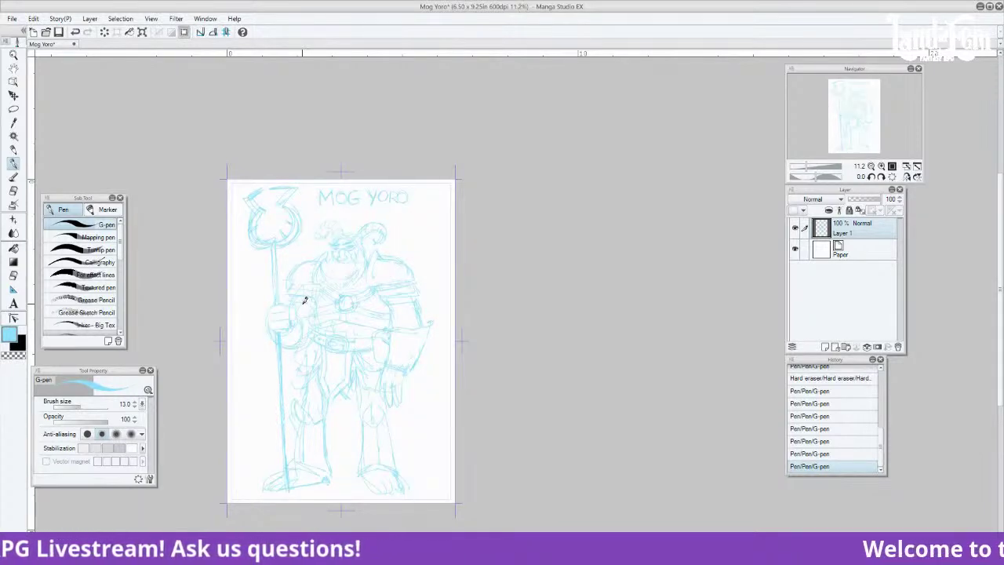
pyautogui.click(882, 166)
pyautogui.click(883, 166)
pyautogui.moveTo(880, 121); pyautogui.dragTo(854, 117)
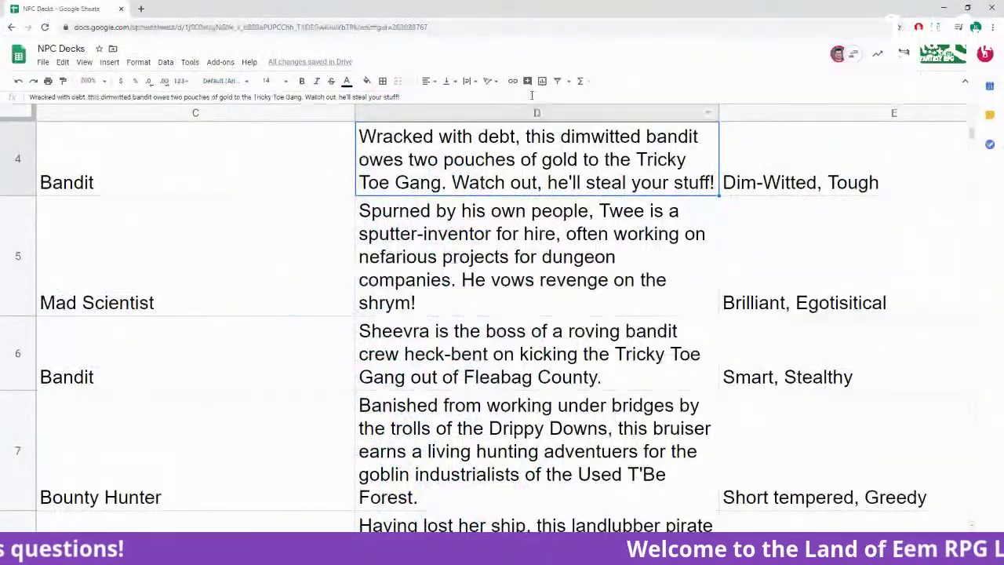
# Switch to the NPC Decks spreadsheet in Google Sheets and review the characters' names, species, jobs, motivations and traits
pyautogui.scroll(-5, 263, 262)
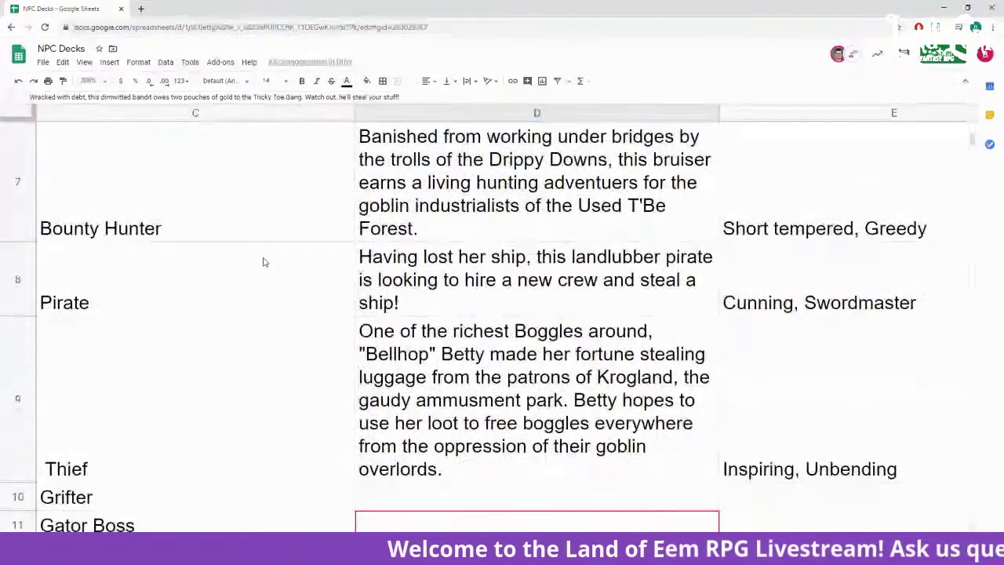
pyautogui.scroll(1, 264, 262)
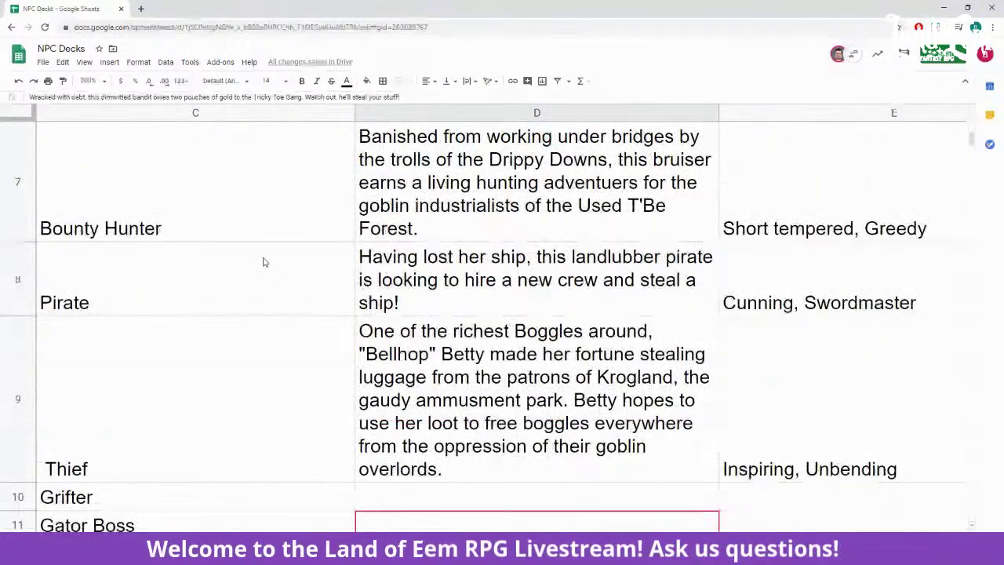
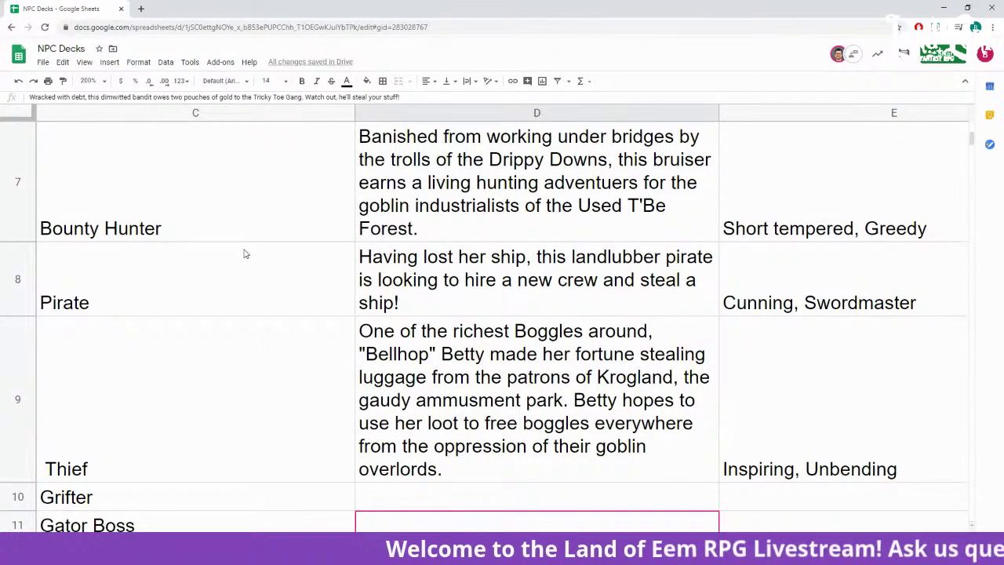
pyautogui.hscroll(-3, 502, 314)
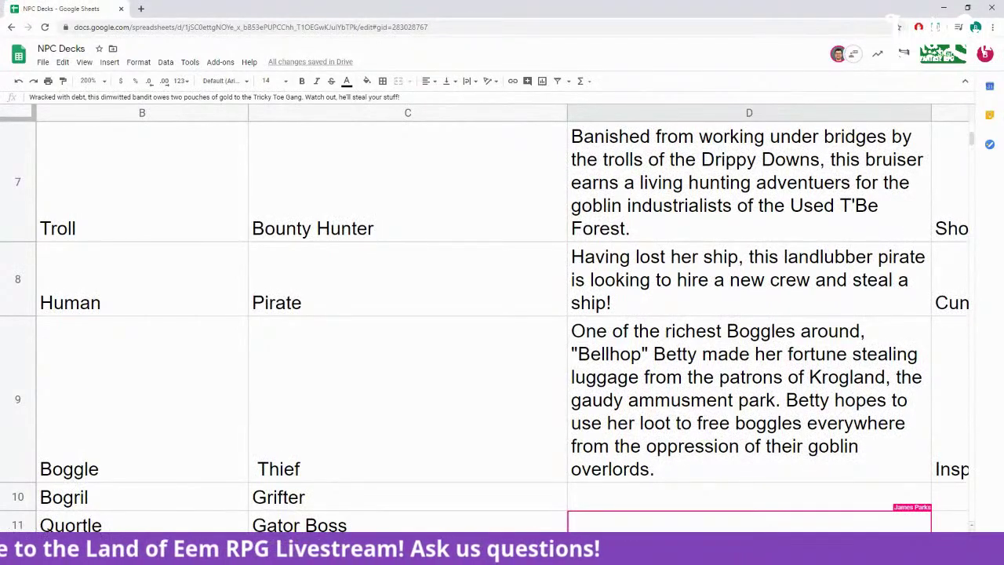
pyautogui.hscroll(3, 502, 314)
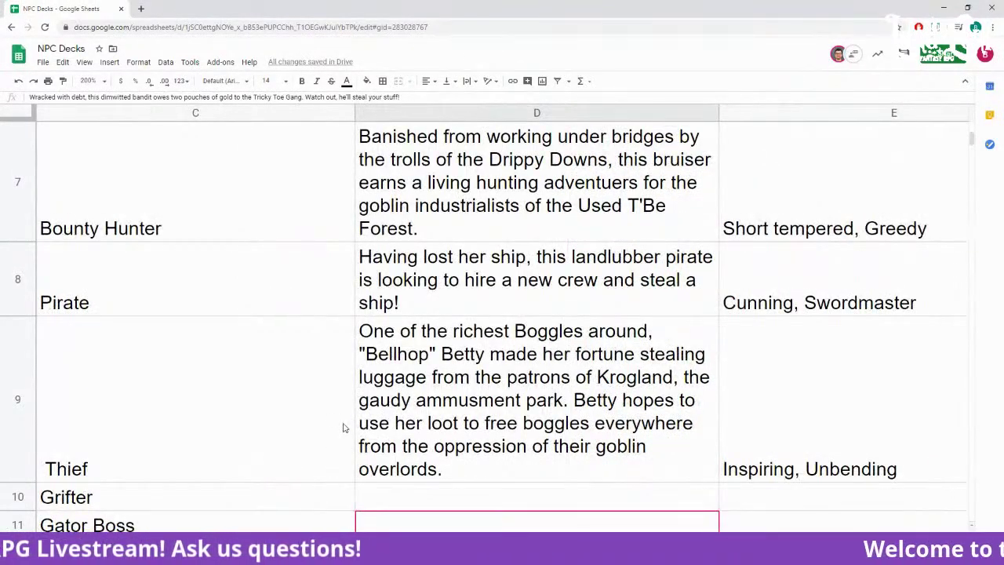
pyautogui.scroll(7, 343, 427)
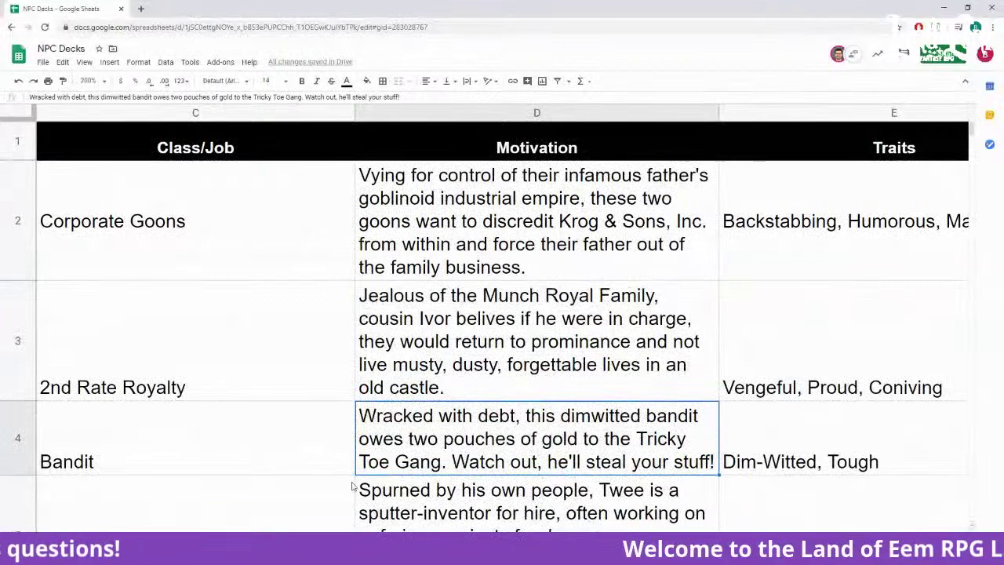
pyautogui.hscroll(-3, 343, 428)
pyautogui.hscroll(-3, 297, 463)
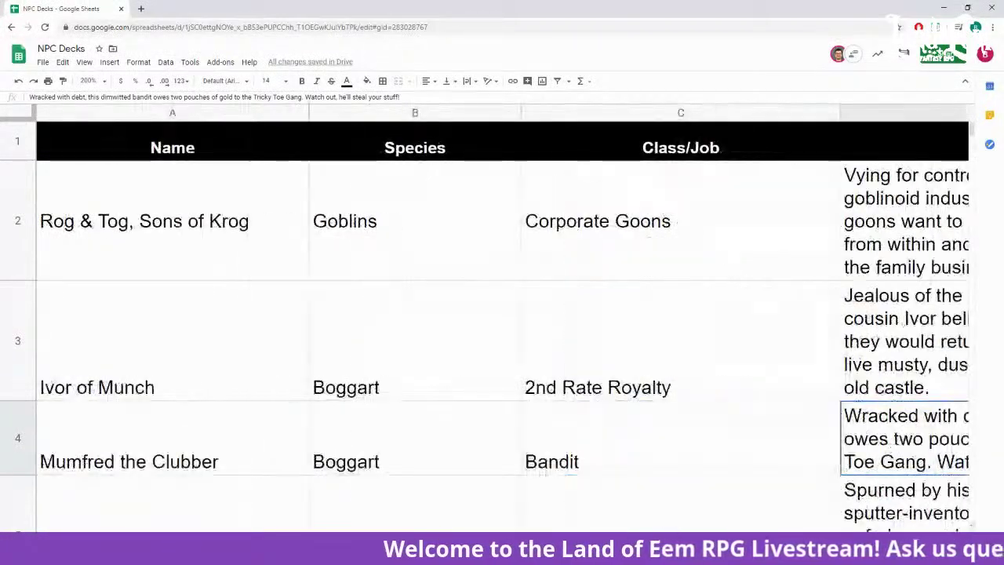
pyautogui.scroll(-5, 297, 463)
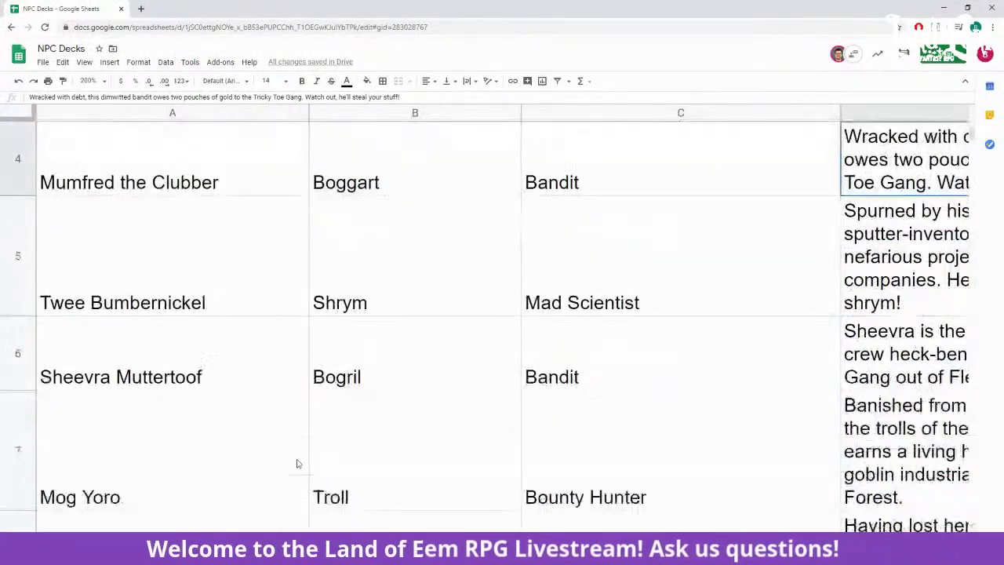
pyautogui.scroll(3, 297, 462)
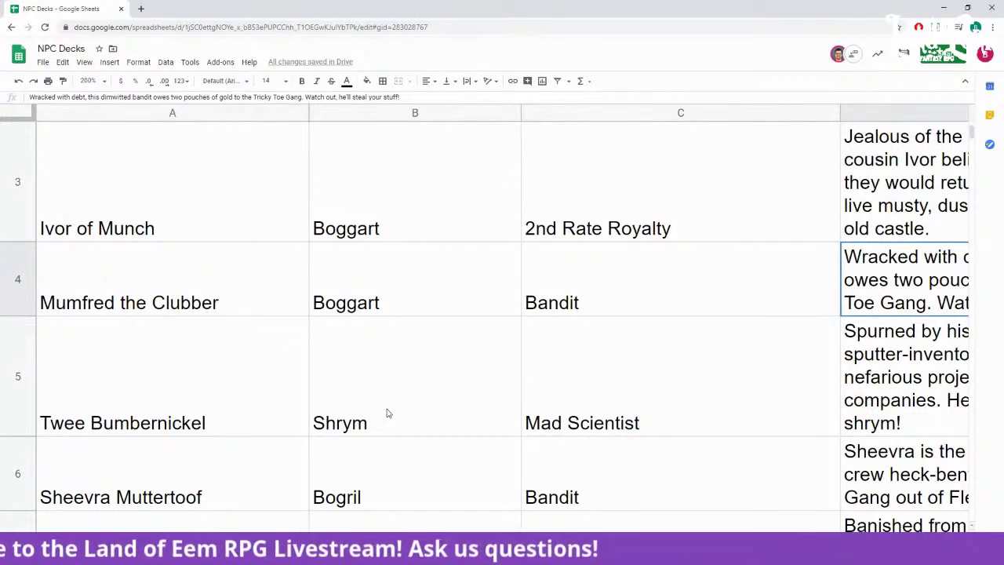
pyautogui.scroll(-3, 384, 411)
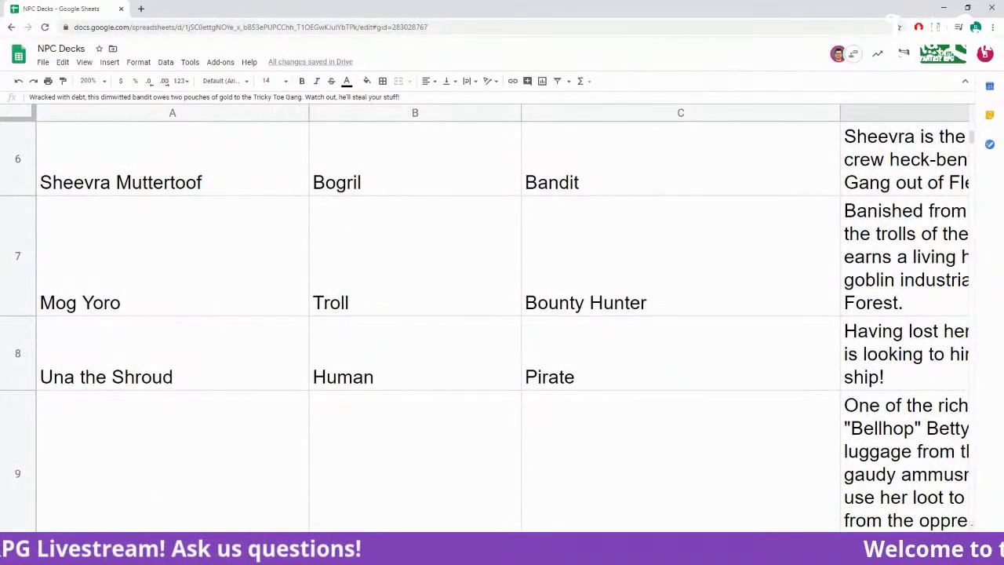
pyautogui.hscroll(6, 502, 314)
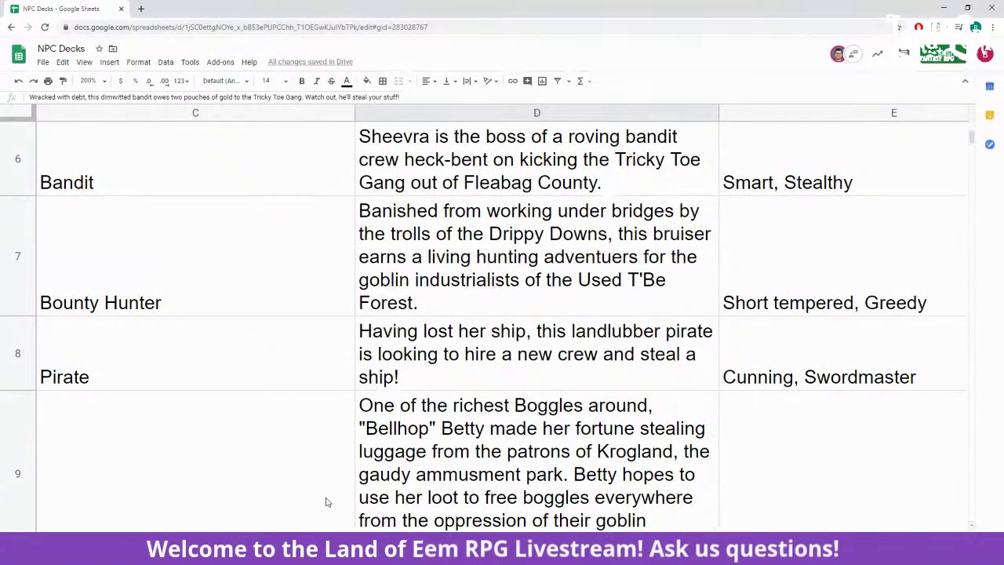
pyautogui.scroll(-3, 327, 502)
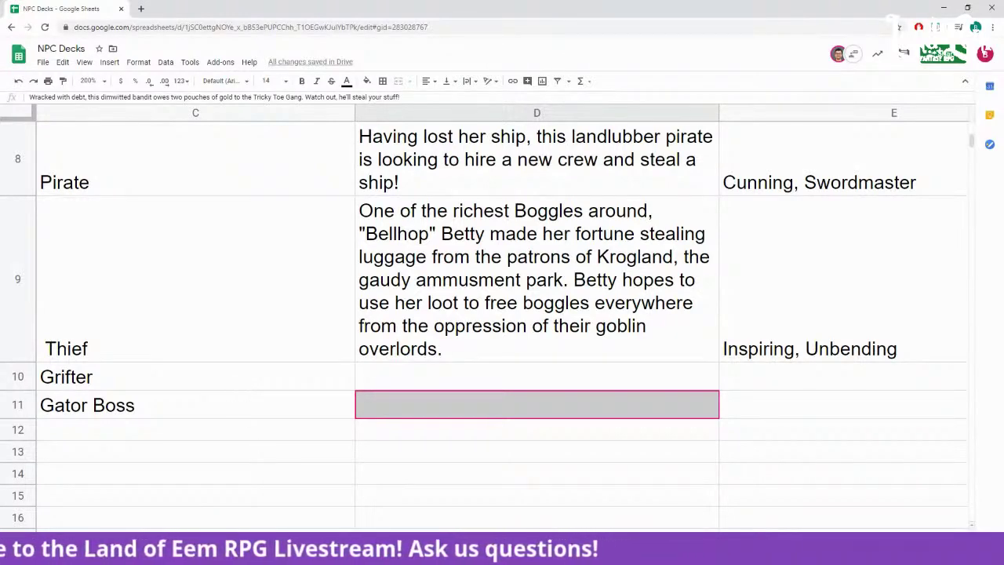
pyautogui.hscroll(-6, 502, 314)
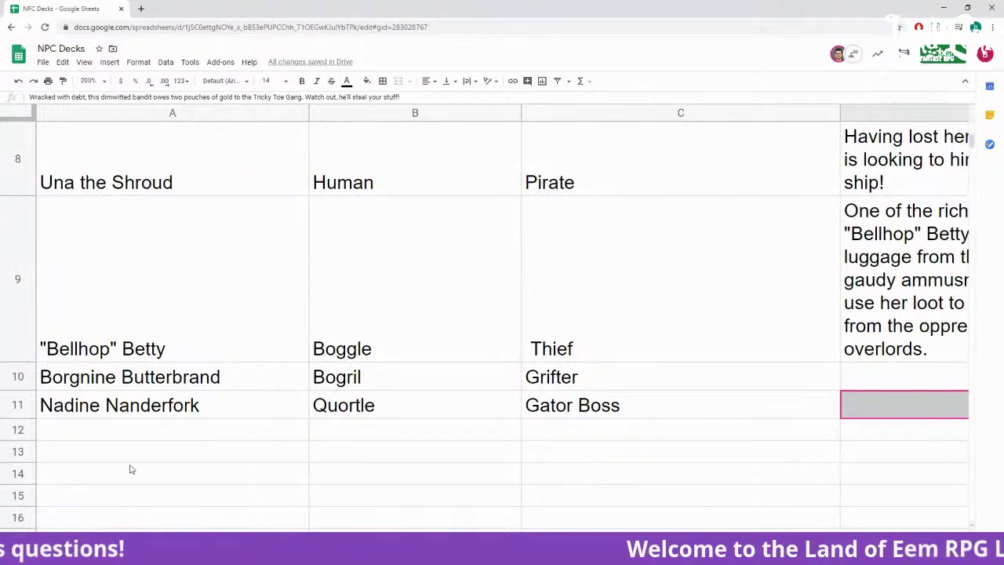
# Enter Haglor Snarg as a character name in cell A12, the first empty row of the list
pyautogui.click(107, 434)
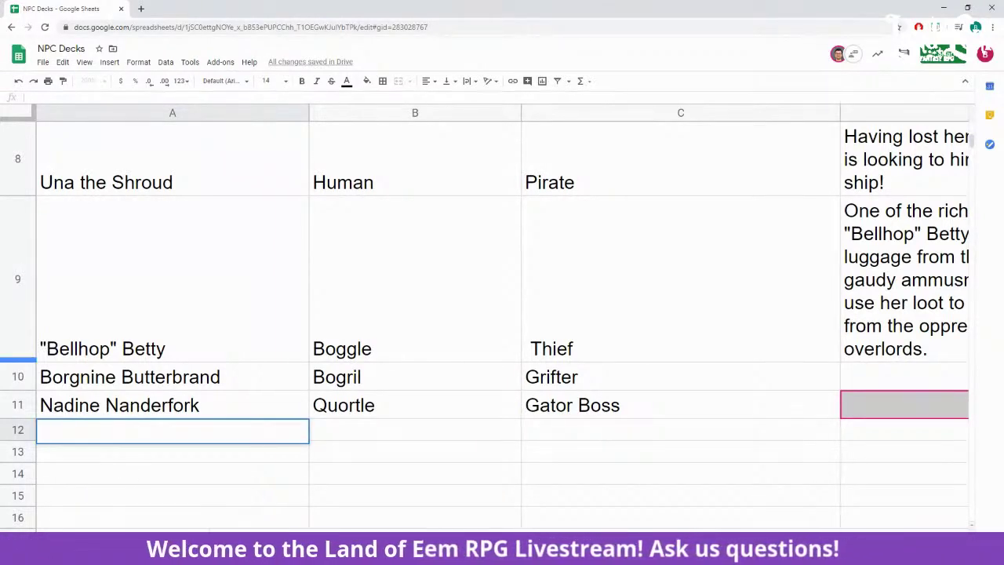
pyautogui.write('Haglor')
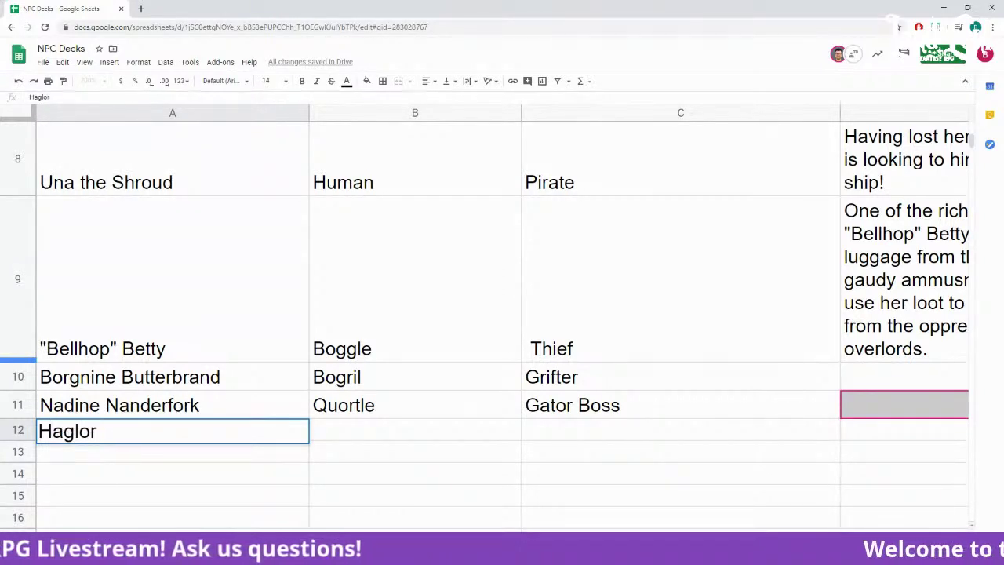
pyautogui.write(' Sn')
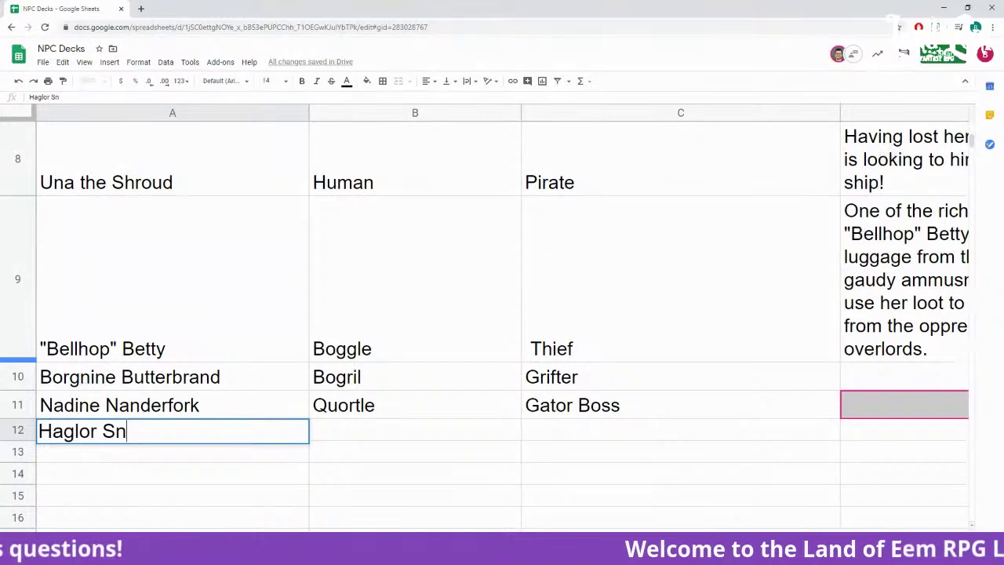
pyautogui.write('ar')
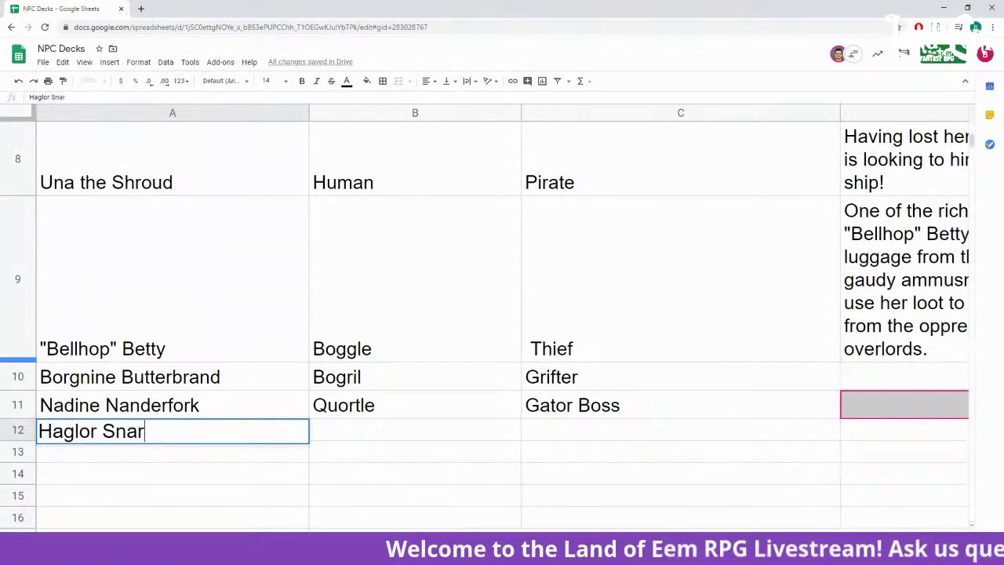
pyautogui.write('g')
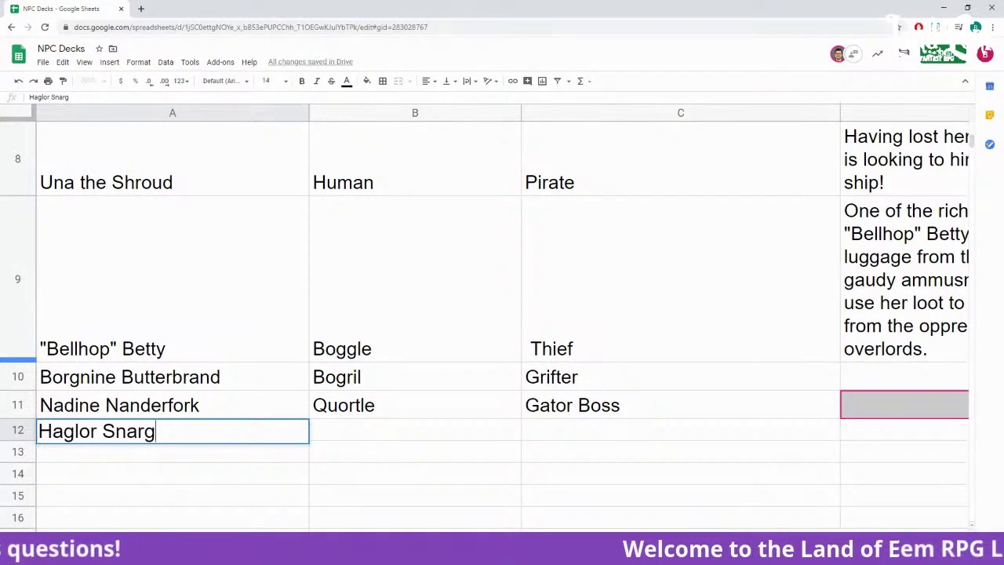
# Replace the character name in cell A12 with Snarg Haglor
pyautogui.press('BackSpace')
pyautogui.press('BackSpace')
pyautogui.press('BackSpace')
pyautogui.press('BackSpace')
pyautogui.press('BackSpace')
pyautogui.press('BackSpace')
pyautogui.press('BackSpace')
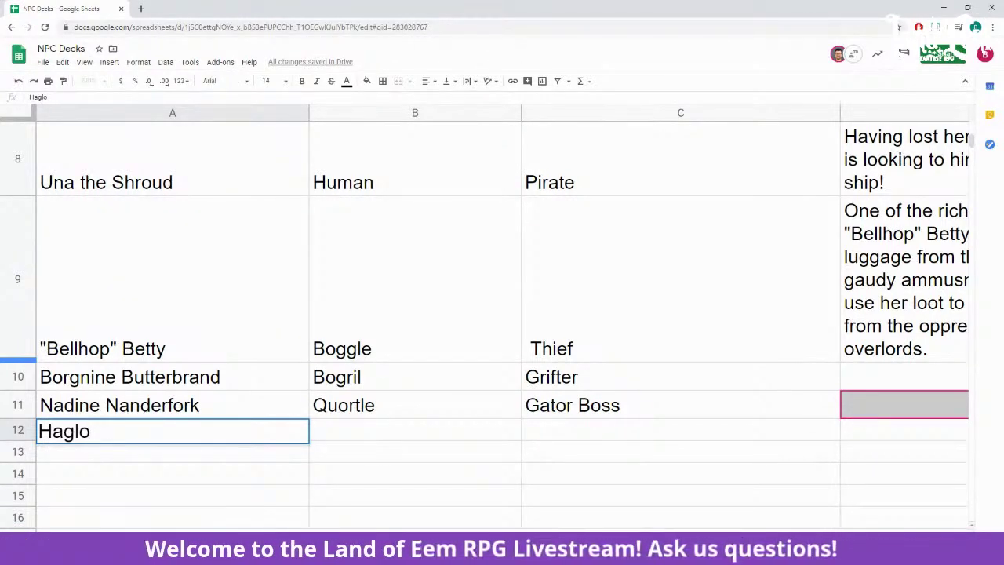
pyautogui.press('BackSpace')
pyautogui.press('BackSpace')
pyautogui.press('BackSpace')
pyautogui.press('BackSpace')
pyautogui.press('BackSpace')
pyautogui.write('S')
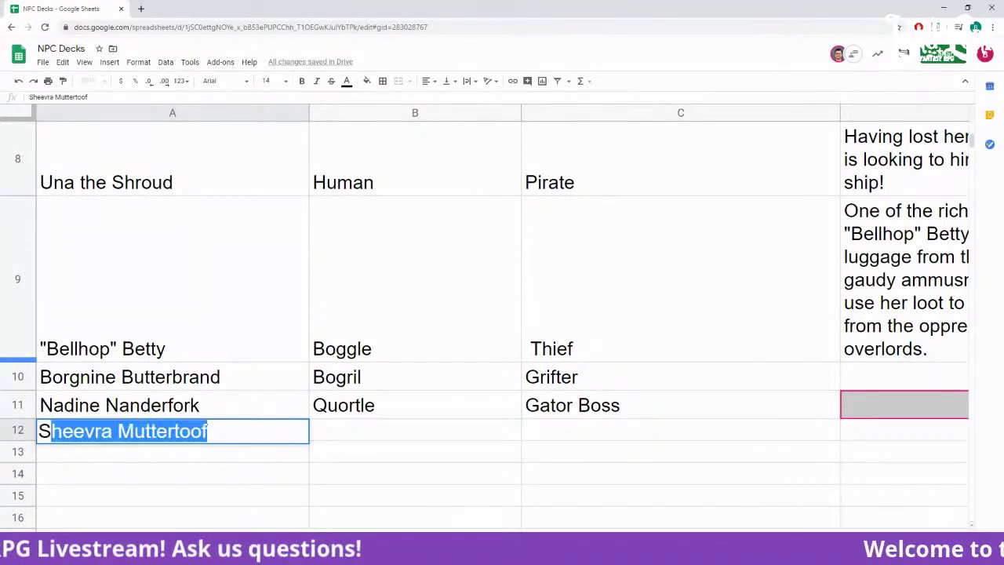
pyautogui.write('narg Ha')
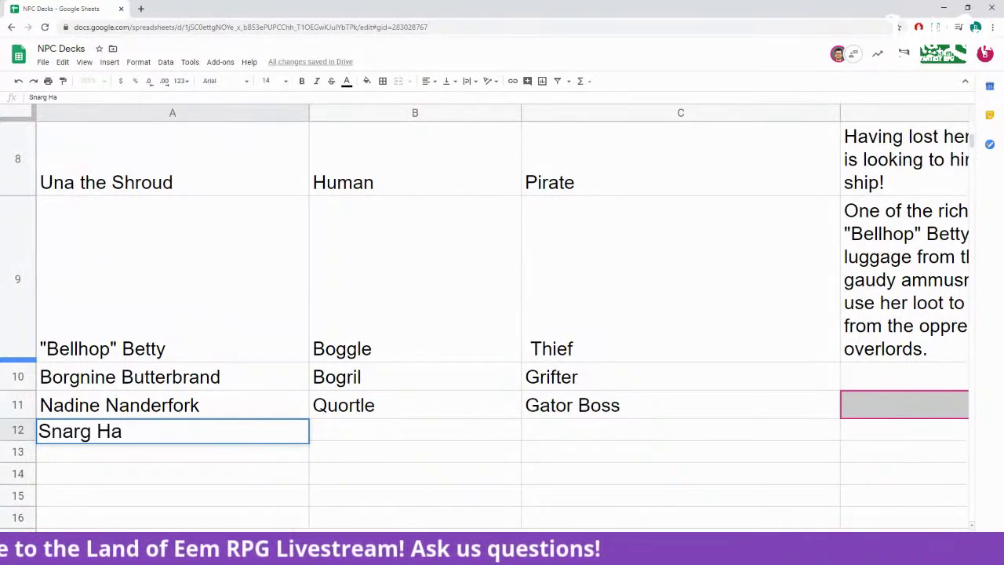
pyautogui.write('glor')
pyautogui.press('Tab')
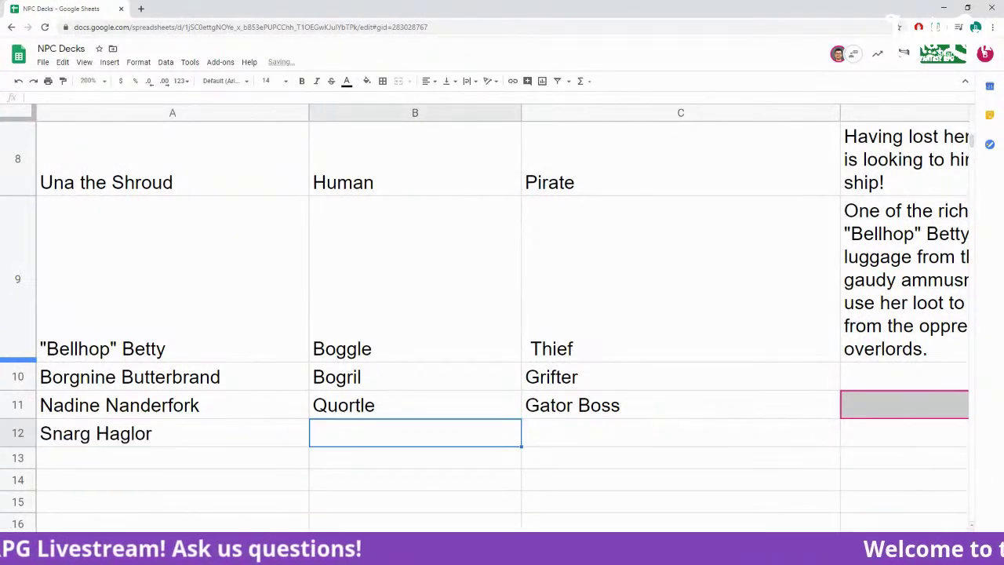
# Enter Yowljack as the species and Marauder as the class/job for Snarg Haglor in row 12
pyautogui.write('Yowljack')
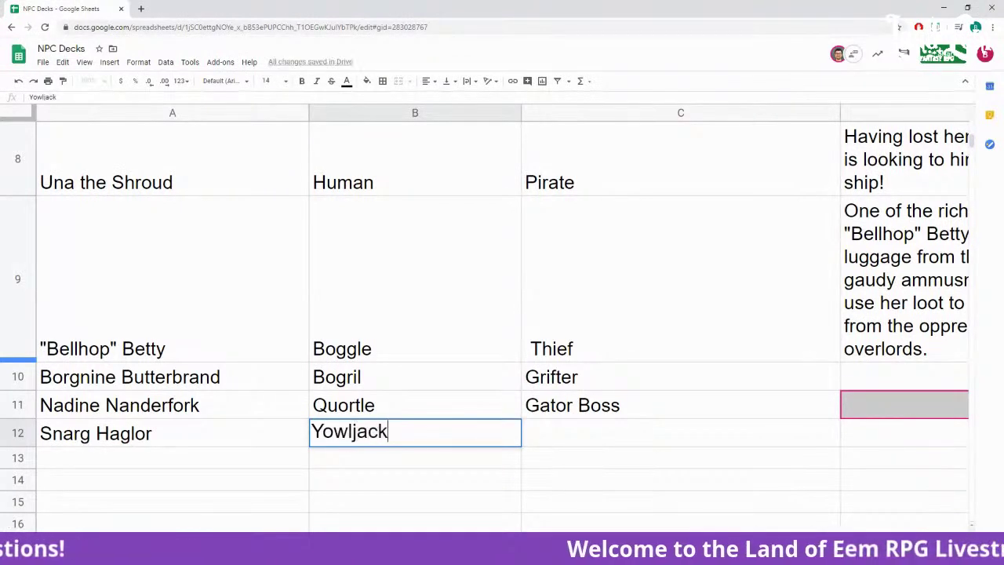
pyautogui.press('Tab')
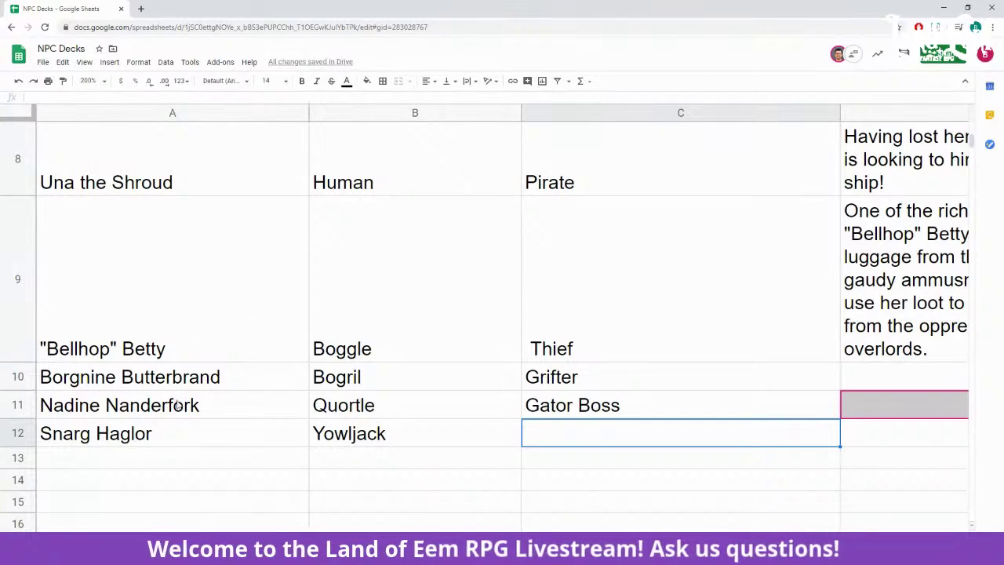
pyautogui.hscroll(3, 502, 322)
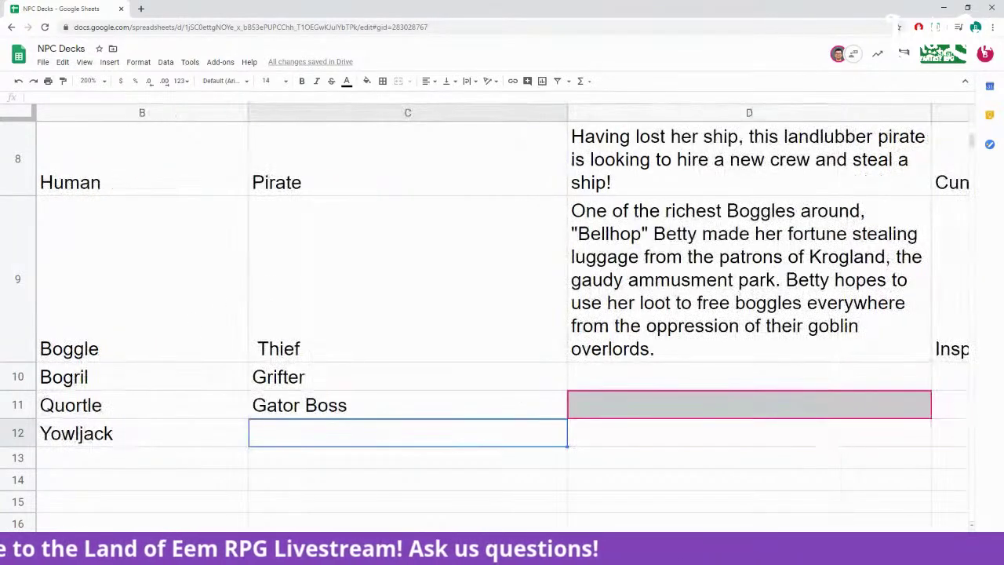
pyautogui.doubleClick(287, 438)
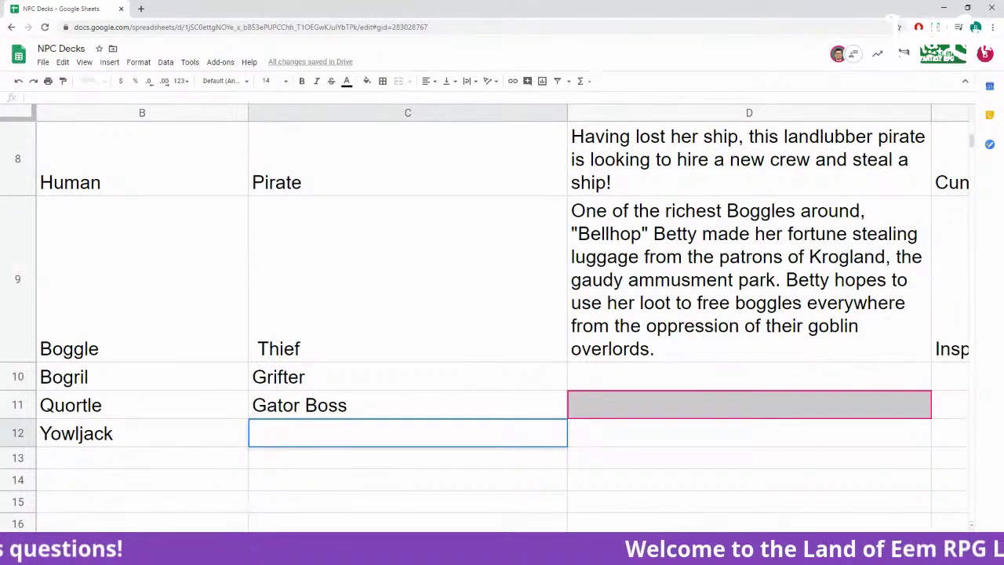
pyautogui.write('Marauder')
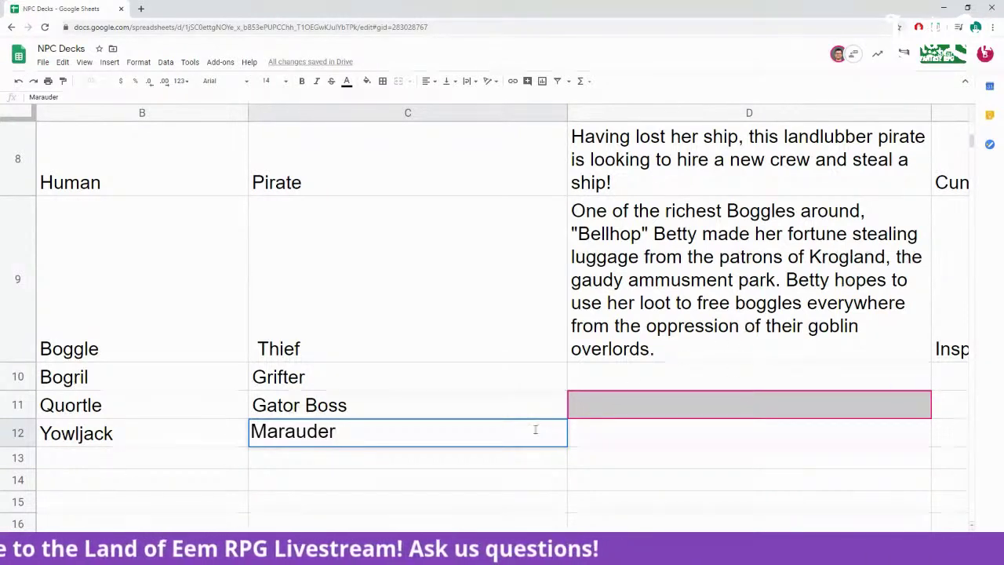
pyautogui.click(595, 436)
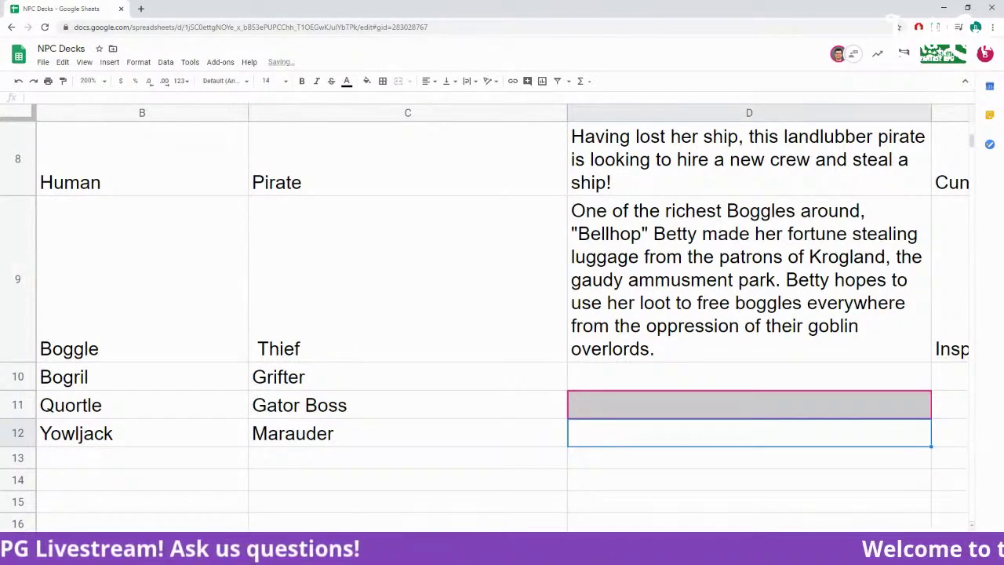
pyautogui.hscroll(3, 414, 441)
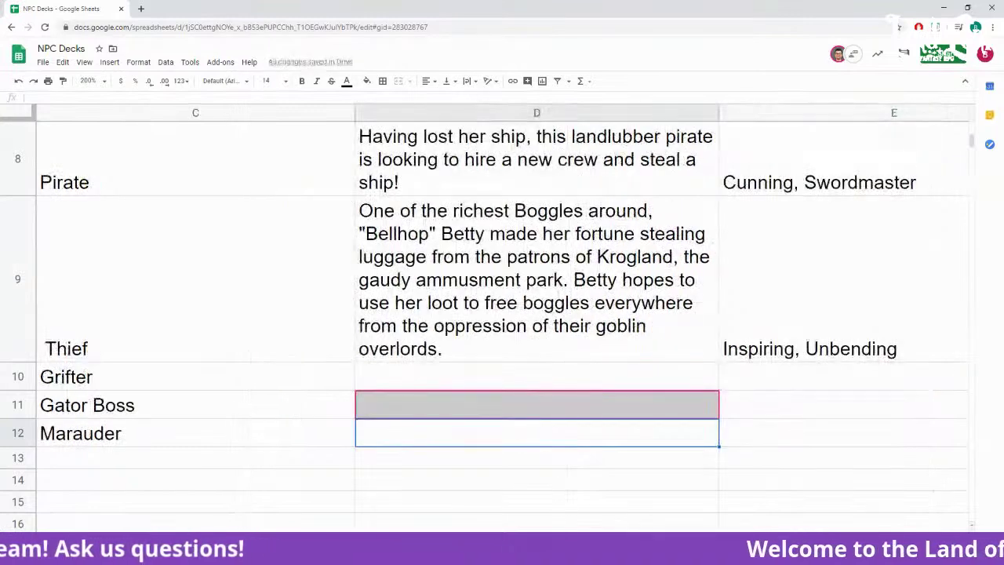
pyautogui.doubleClick(414, 434)
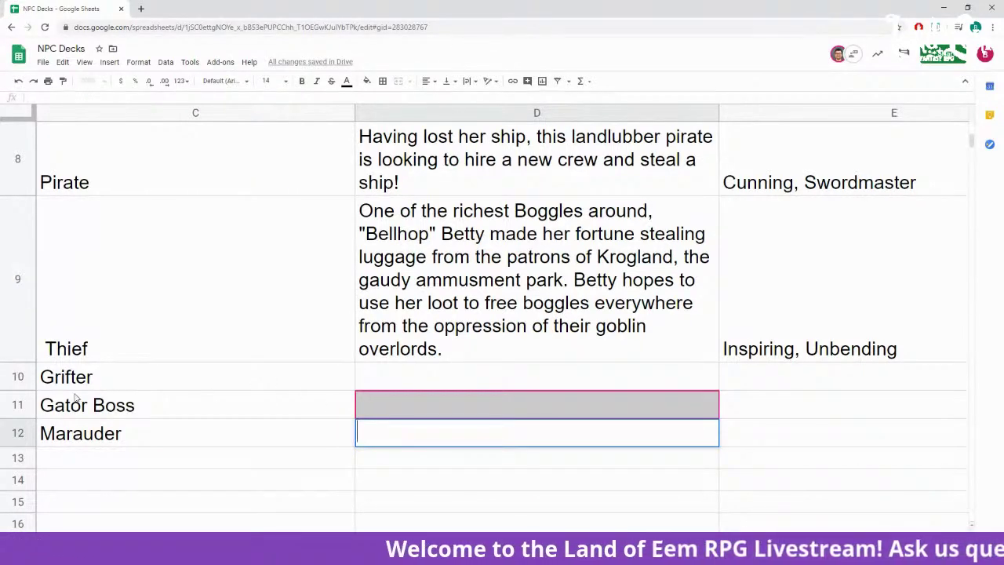
pyautogui.write('Rao')
pyautogui.press('BackSpace')
pyautogui.press('BackSpace')
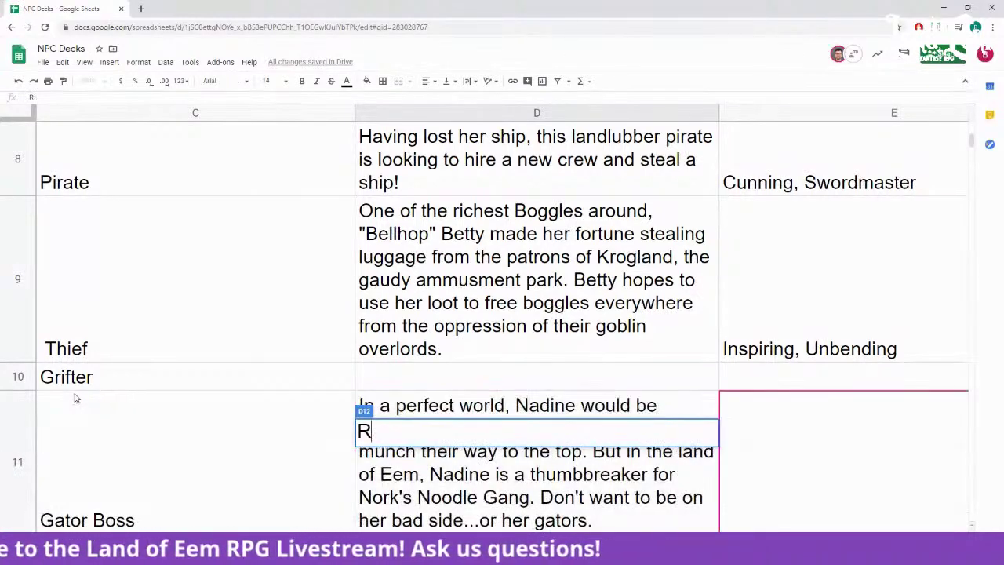
pyautogui.press('BackSpace')
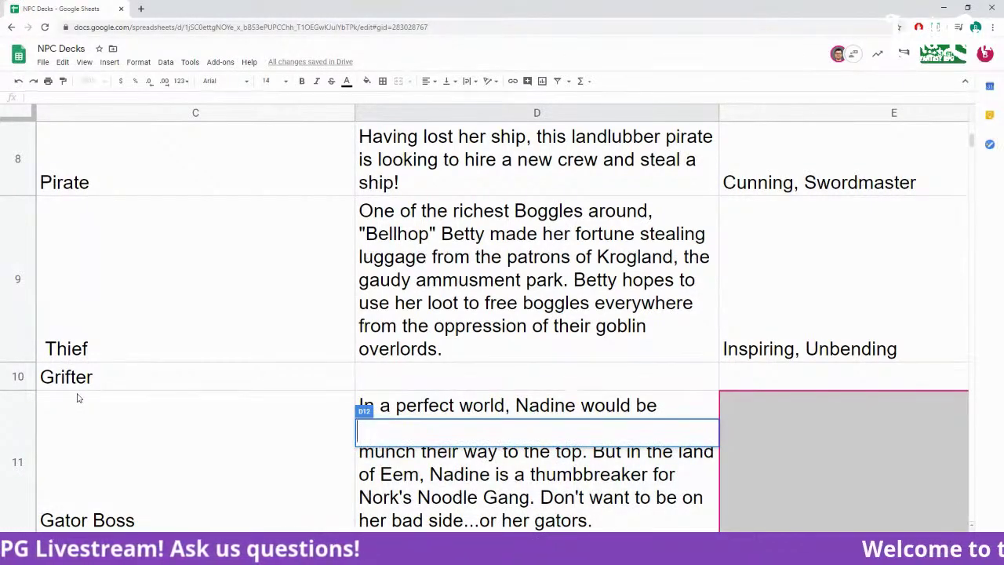
pyautogui.click(256, 361)
# Review the NPC list from the header row to row 12, comparing names, species, jobs, motivations and traits
pyautogui.scroll(-3, 256, 361)
pyautogui.scroll(2, 256, 359)
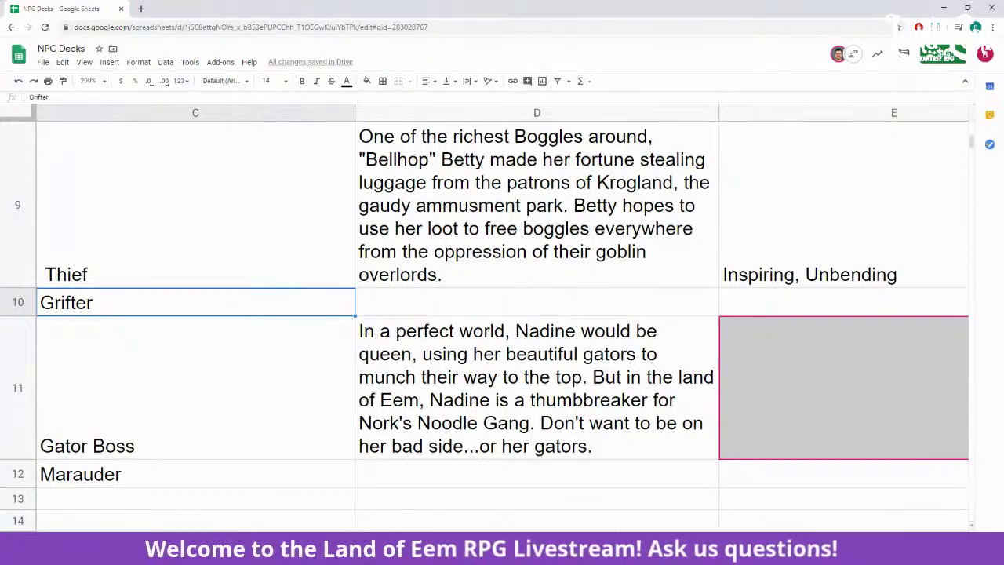
pyautogui.hscroll(-5, 264, 527)
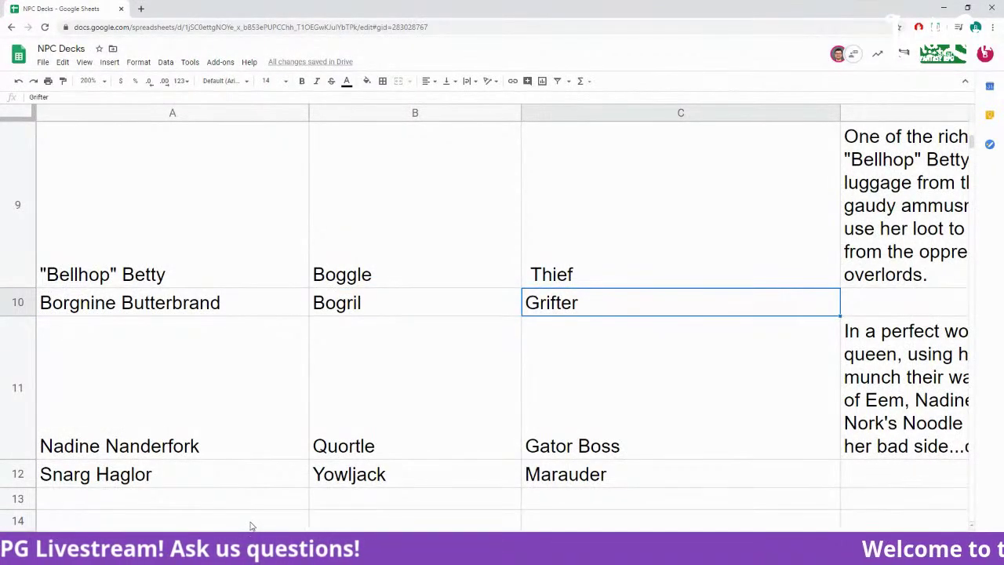
pyautogui.hscroll(5, 304, 531)
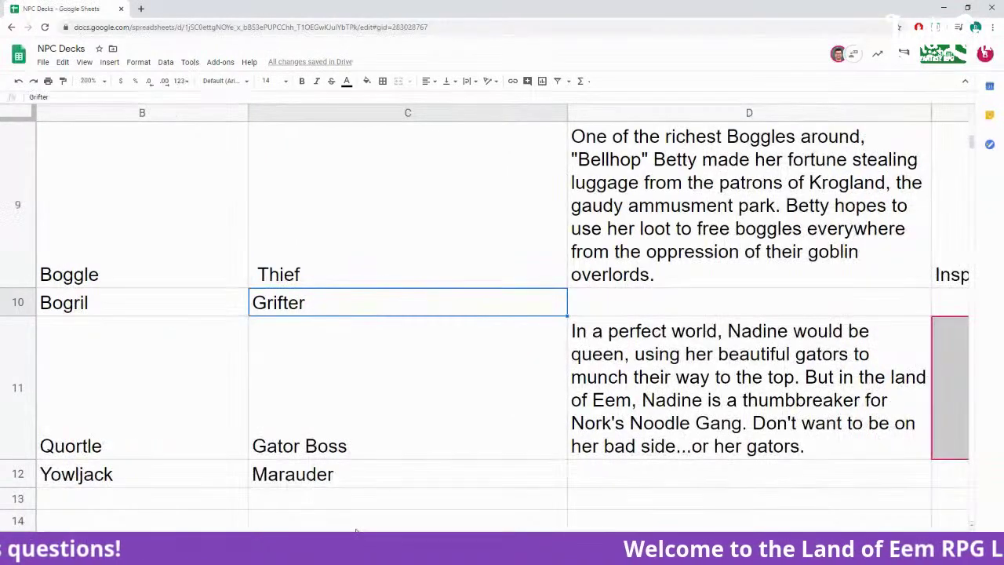
pyautogui.hscroll(3, 502, 313)
pyautogui.hscroll(-3, 502, 314)
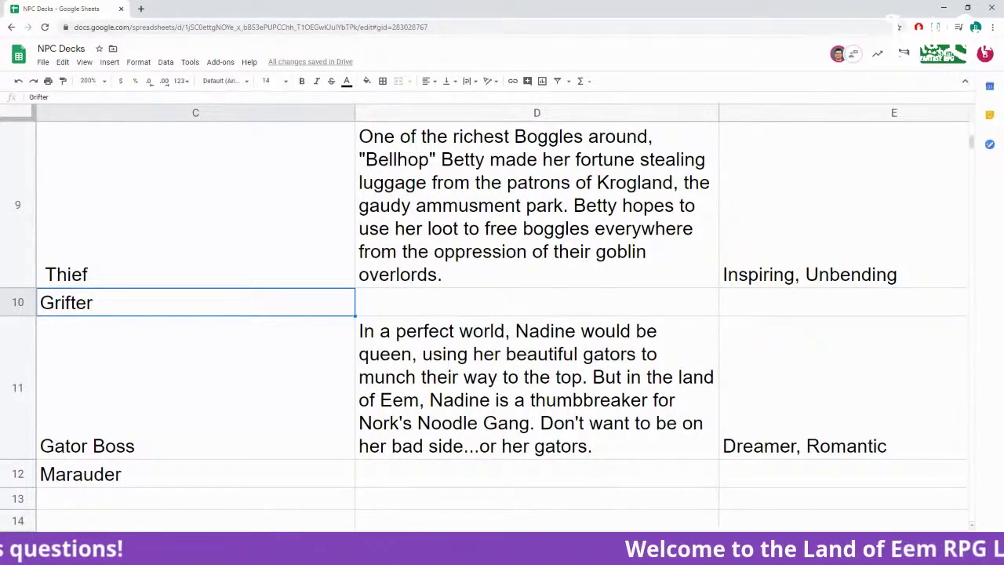
pyautogui.hscroll(-3, 502, 313)
pyautogui.hscroll(2, 502, 314)
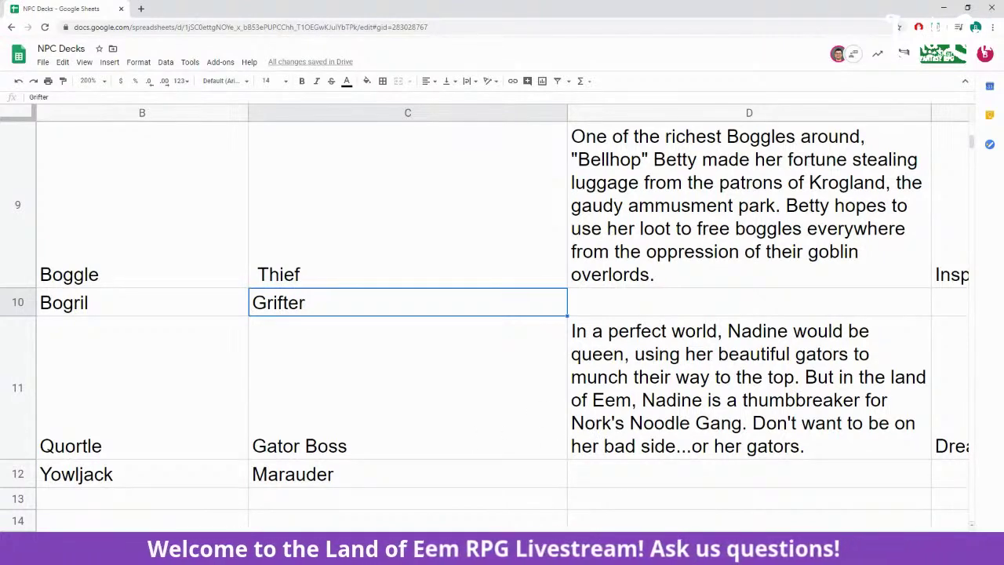
pyautogui.hscroll(-3, 275, 471)
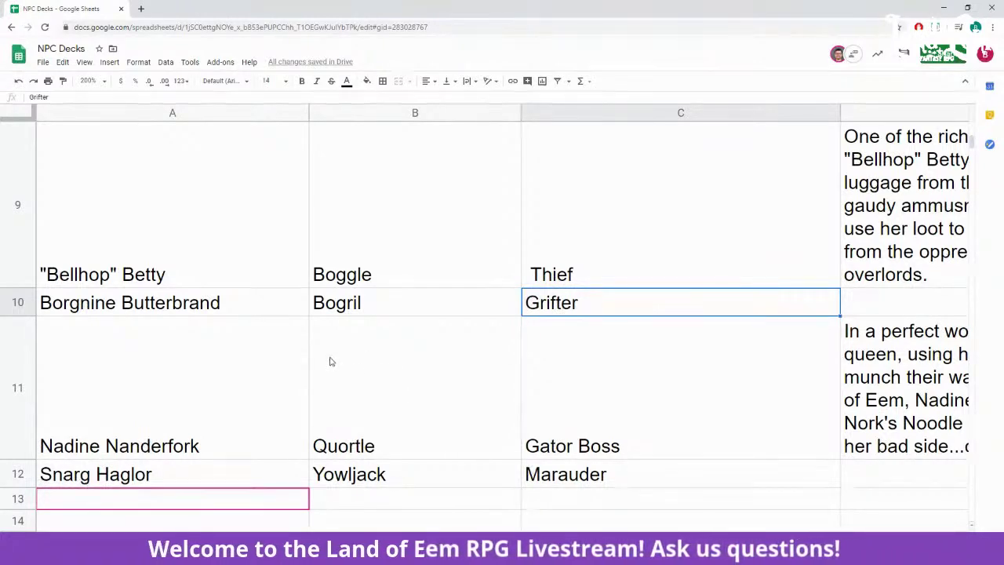
pyautogui.scroll(10, 305, 398)
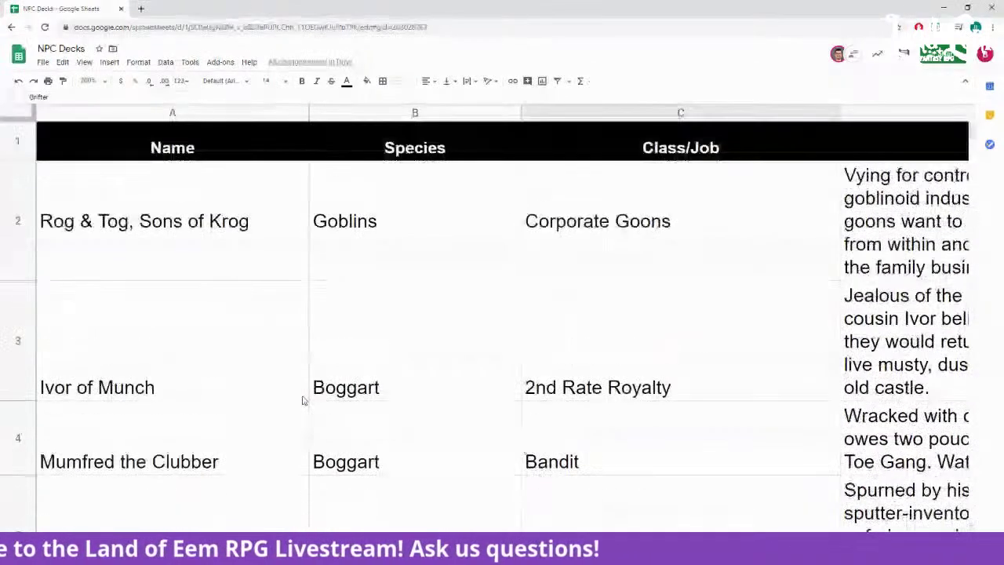
pyautogui.scroll(-10, 303, 400)
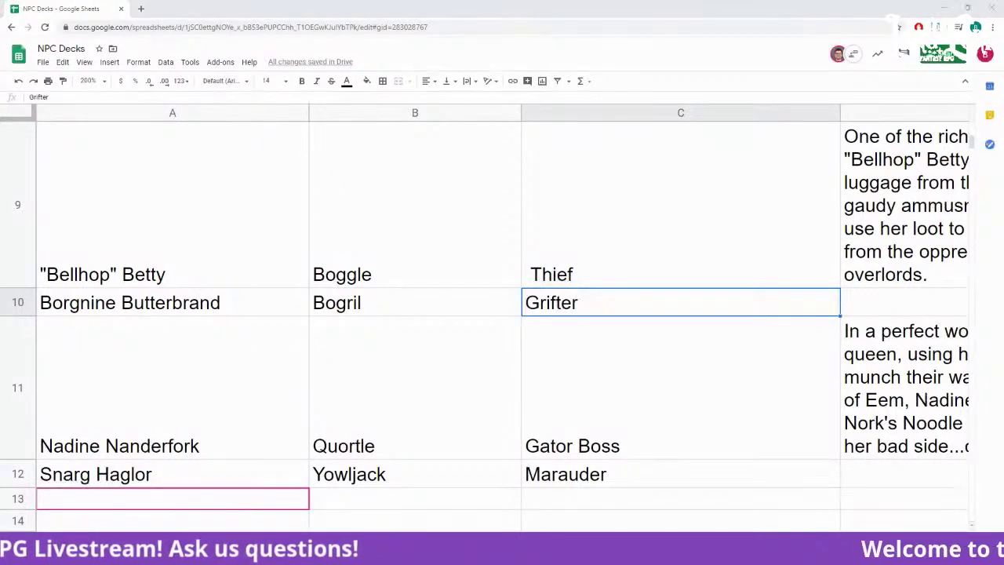
# Switch back to the Mog Yoro sketch in Manga Studio EX
pyautogui.hotkey('alt', 'Tab')
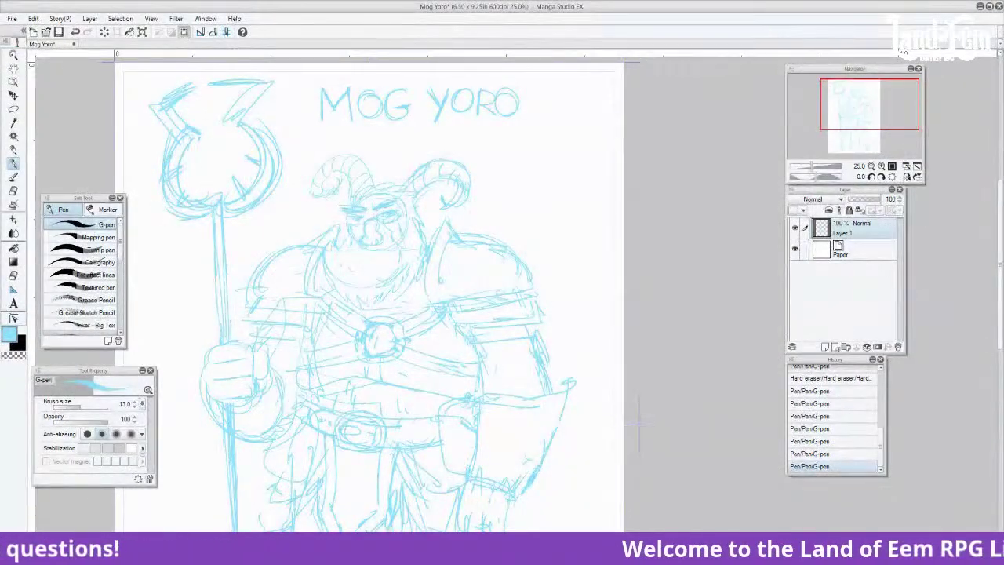